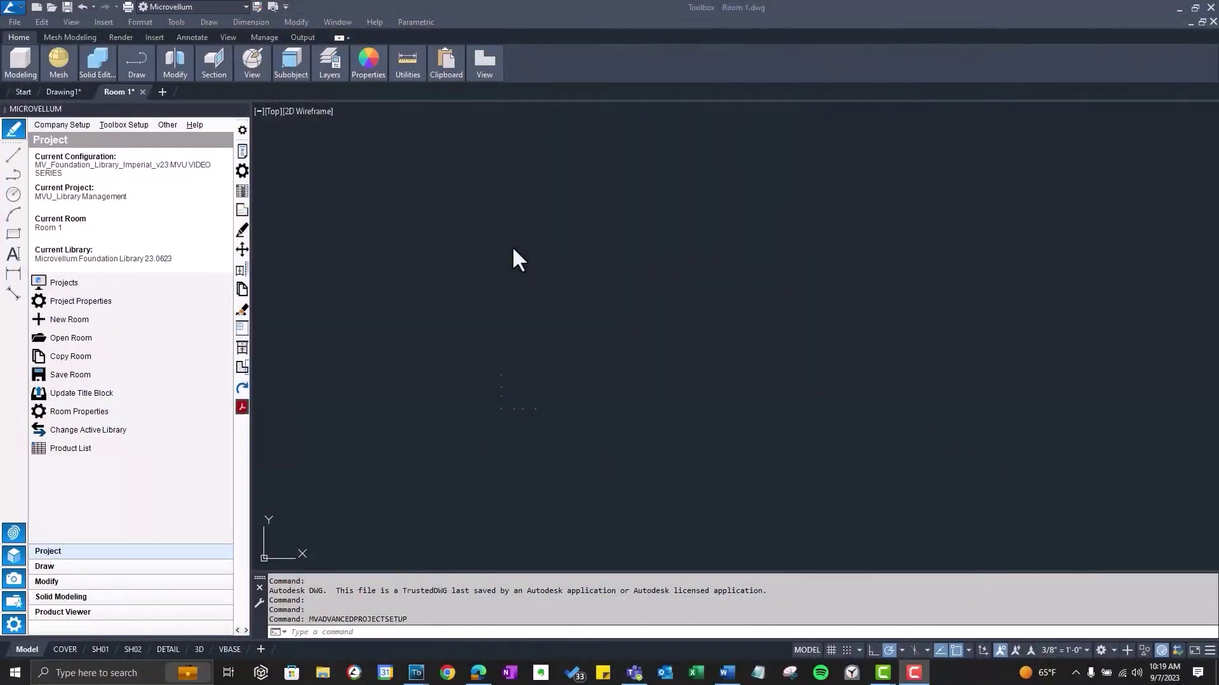
# Step: Open Project Specification Groups for Imperial Decorative Laminate and launch its Workbook Designer
pyautogui.click(113, 124)
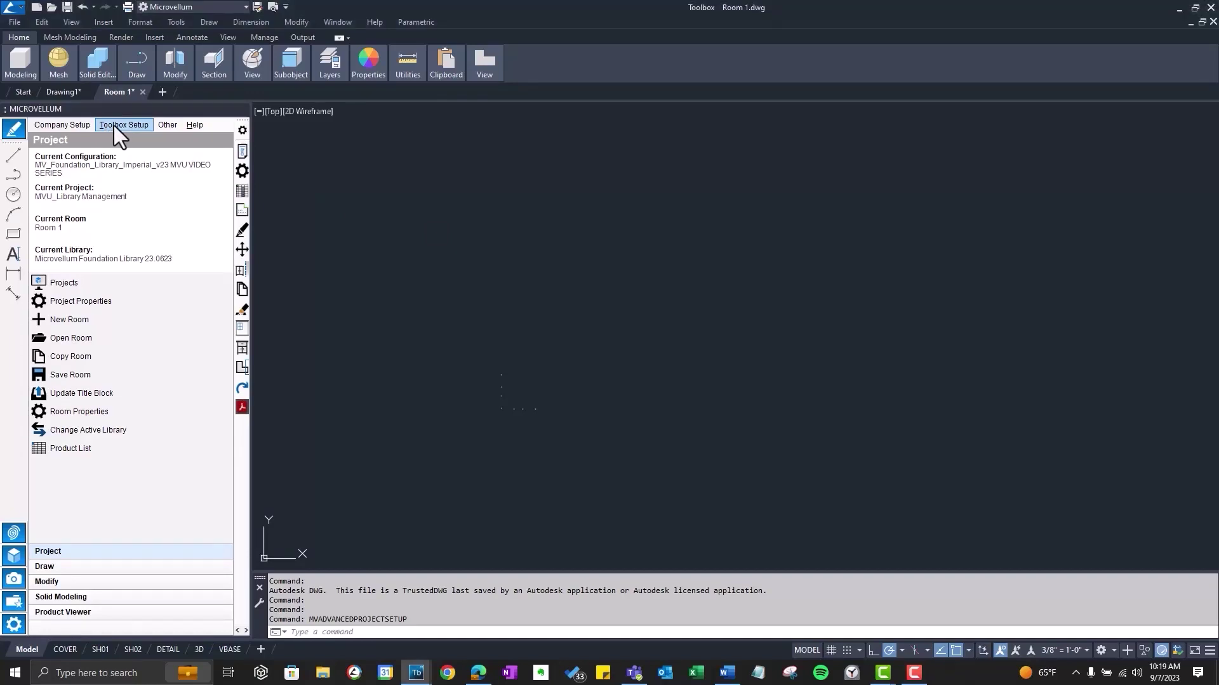
pyautogui.click(123, 124)
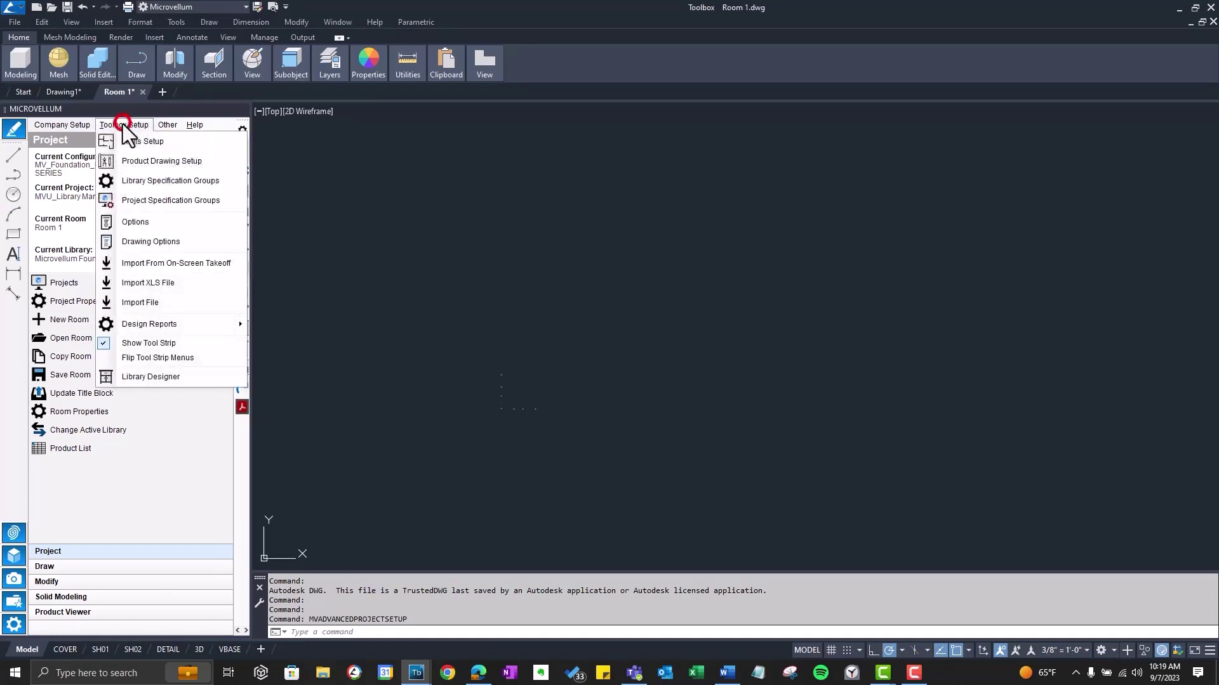
pyautogui.click(150, 200)
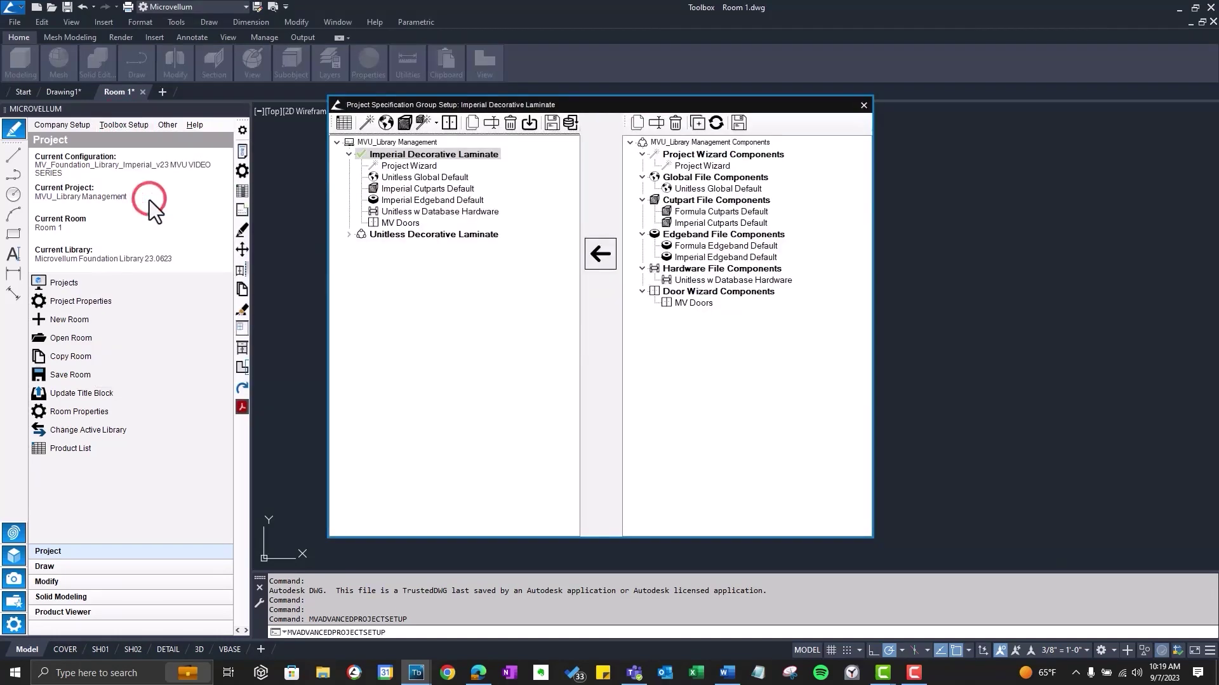
pyautogui.click(344, 124)
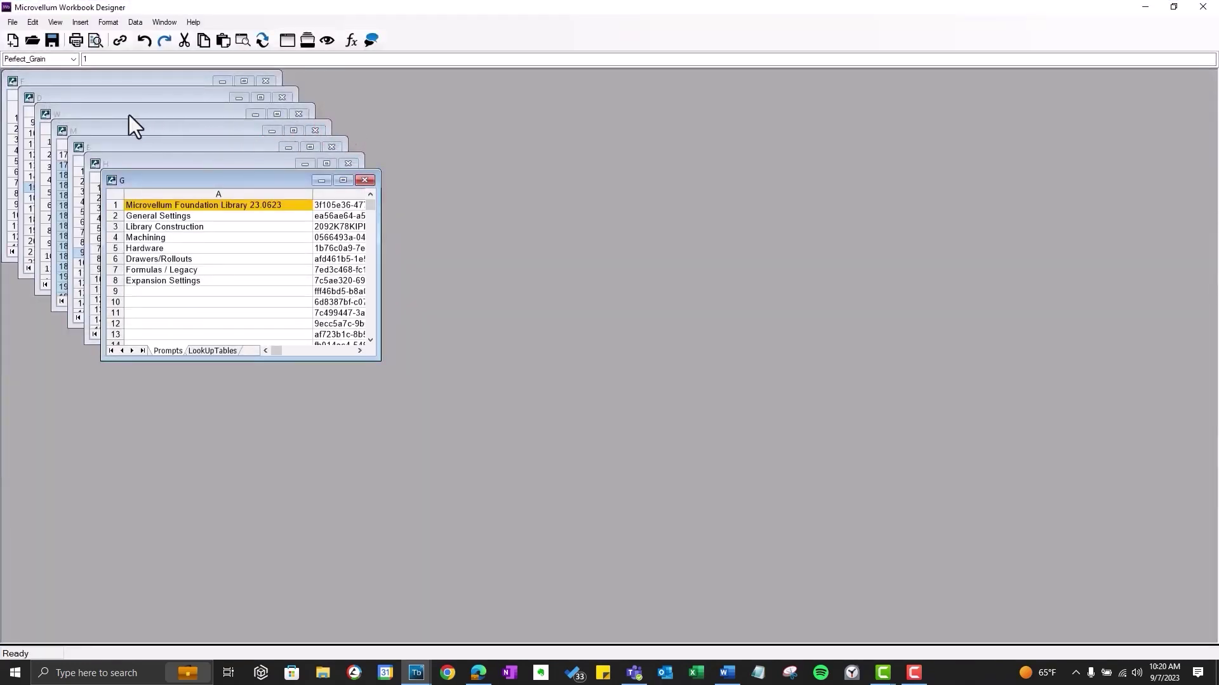
# Step: On the maximized W sheet, enter New Prompt in A65 and 1 in both B65 and C65
pyautogui.click(111, 113)
pyautogui.doubleClick(109, 113)
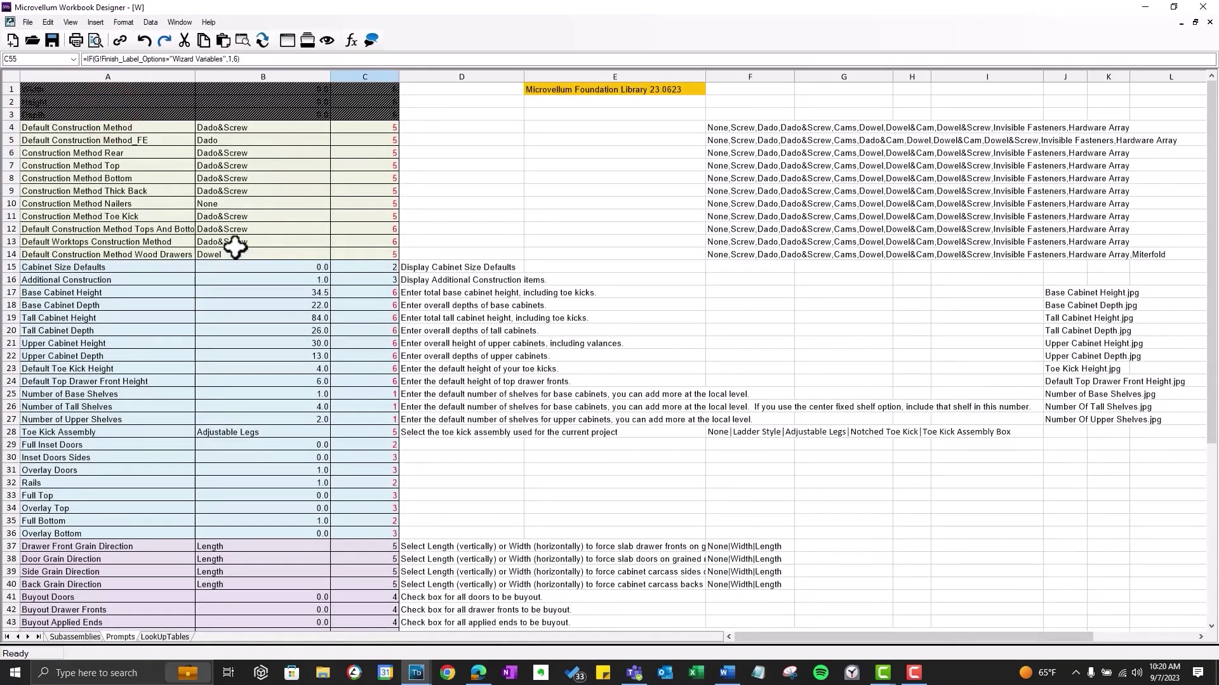
pyautogui.scroll(-2, 234, 252)
pyautogui.scroll(-9, 234, 254)
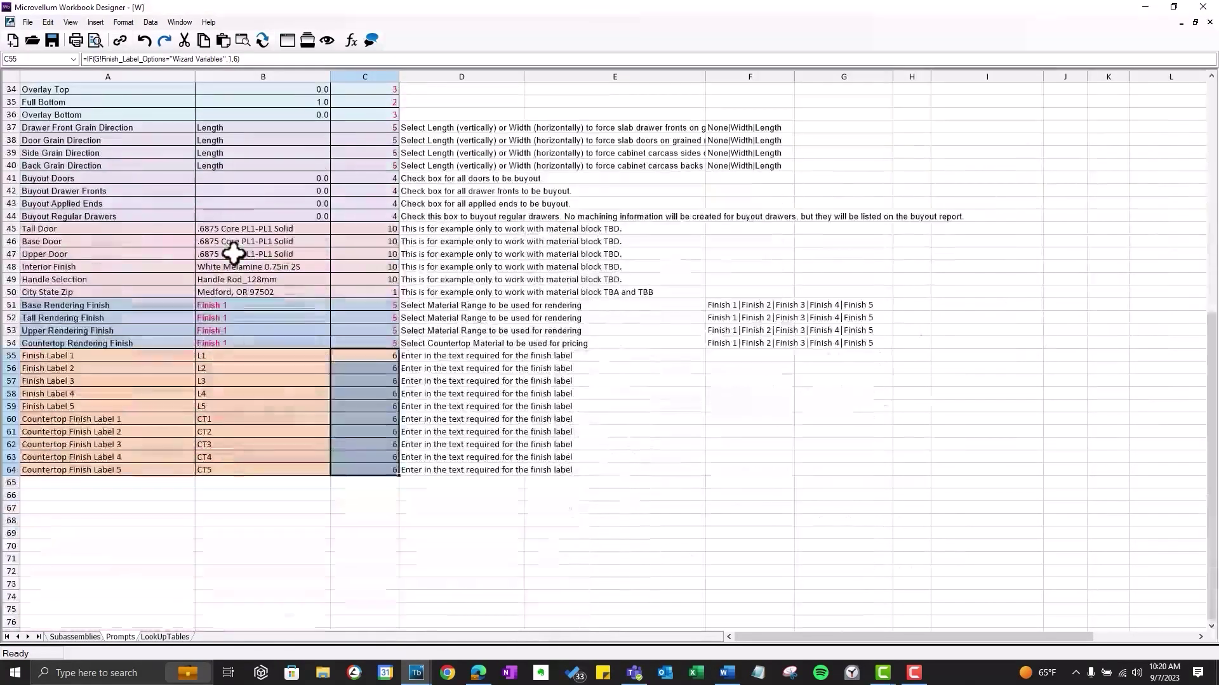
pyautogui.click(48, 481)
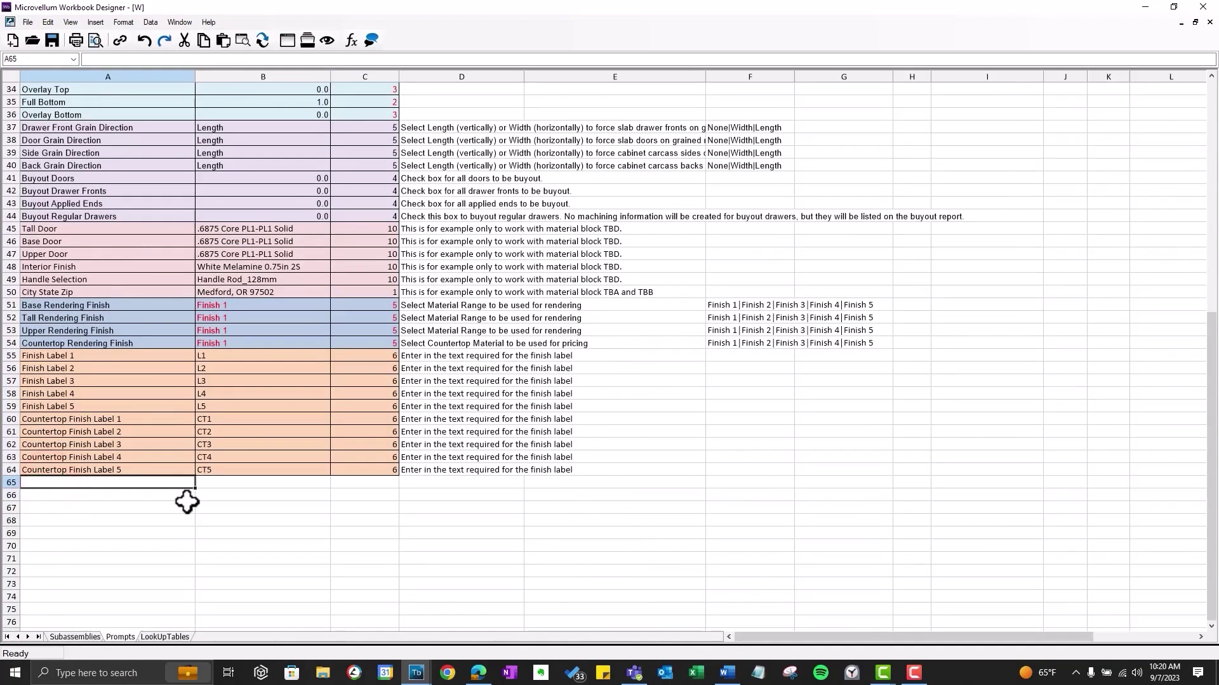
pyautogui.write('New Prompt')
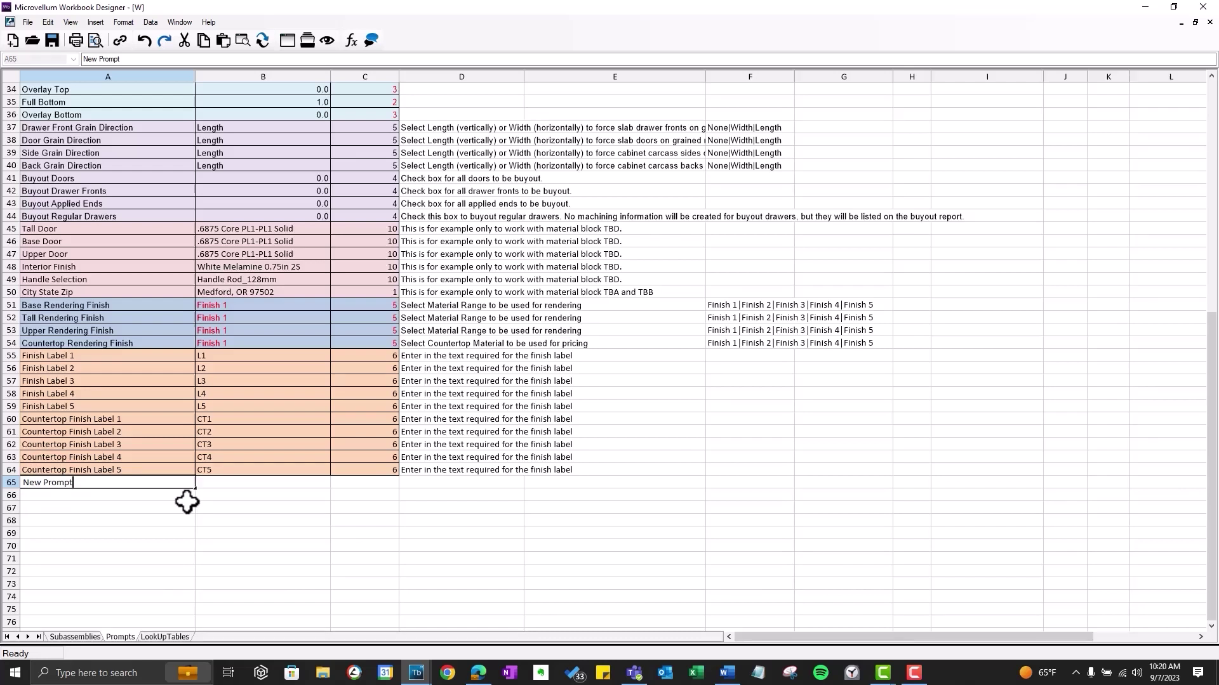
pyautogui.press('Tab')
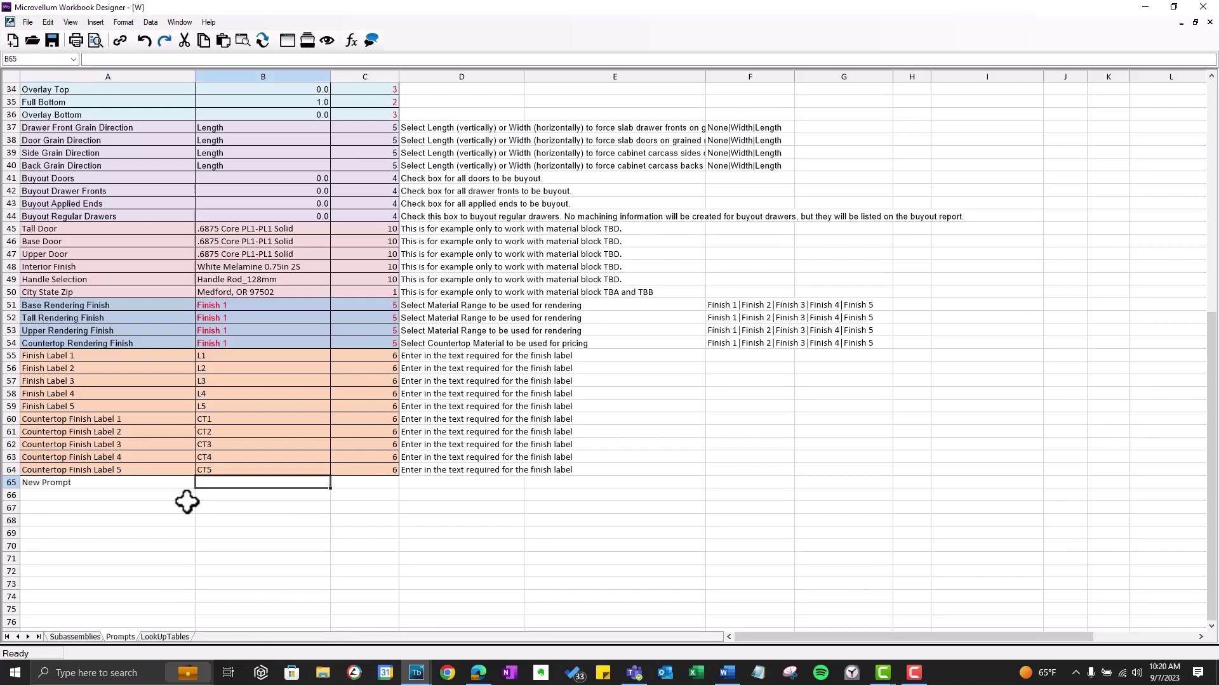
pyautogui.write('1')
pyautogui.press('Tab')
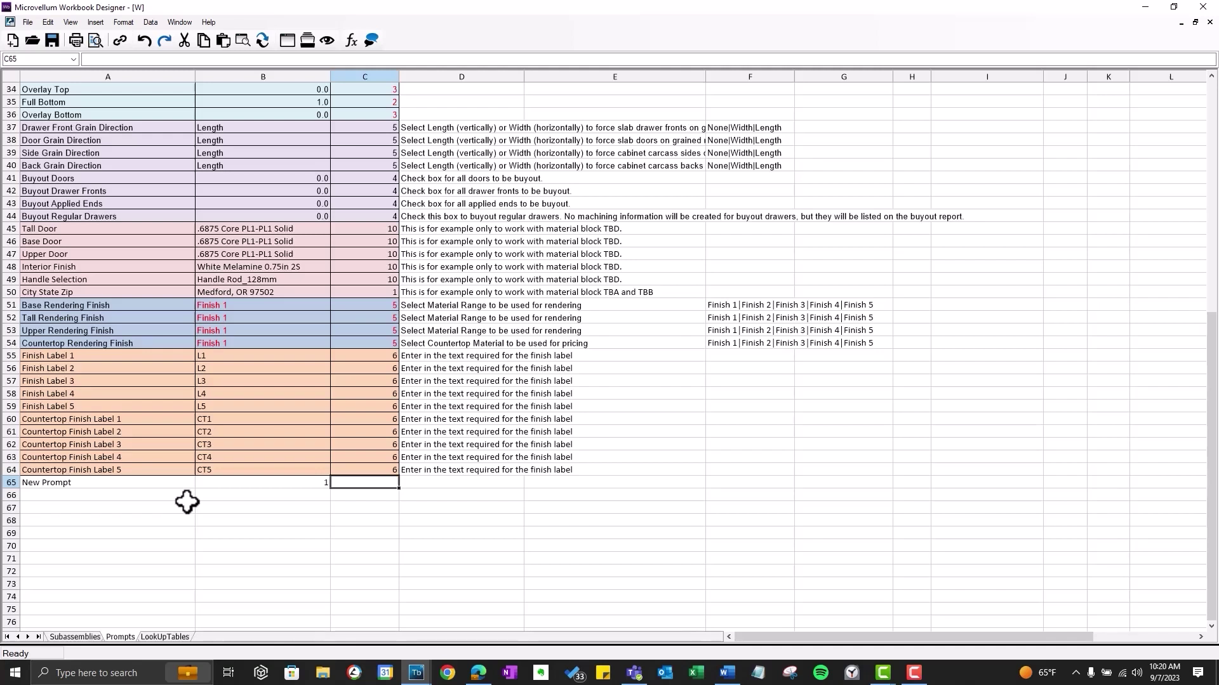
pyautogui.write('1')
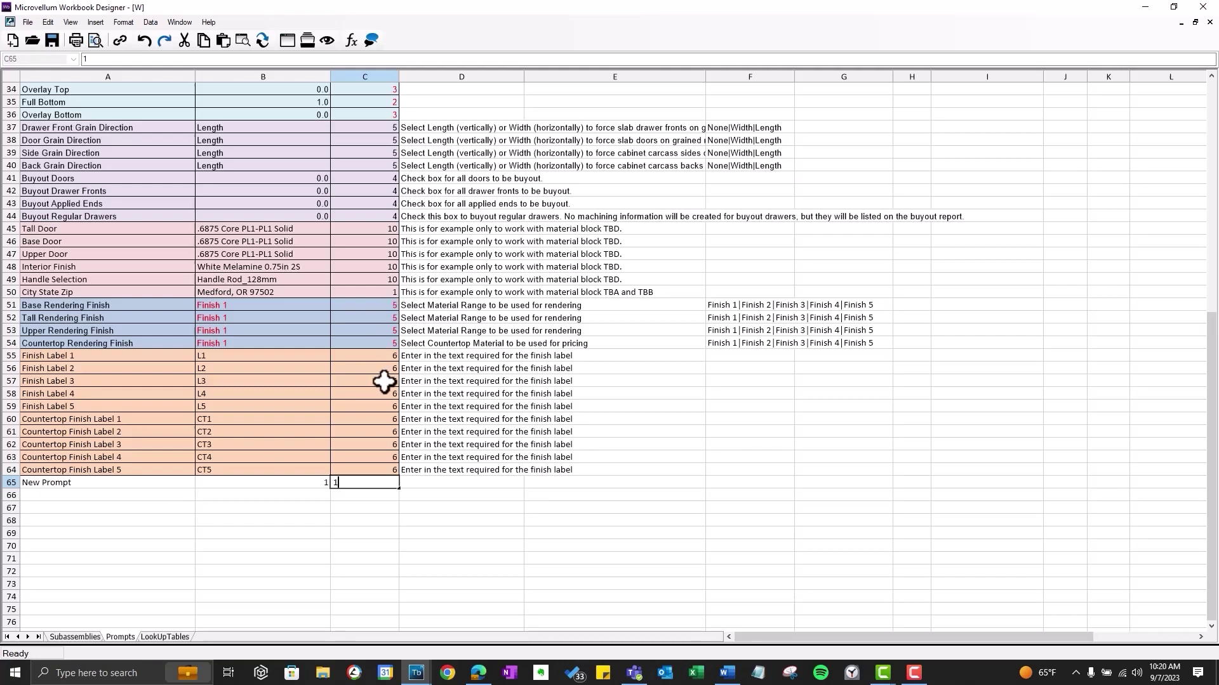
pyautogui.scroll(1, 375, 165)
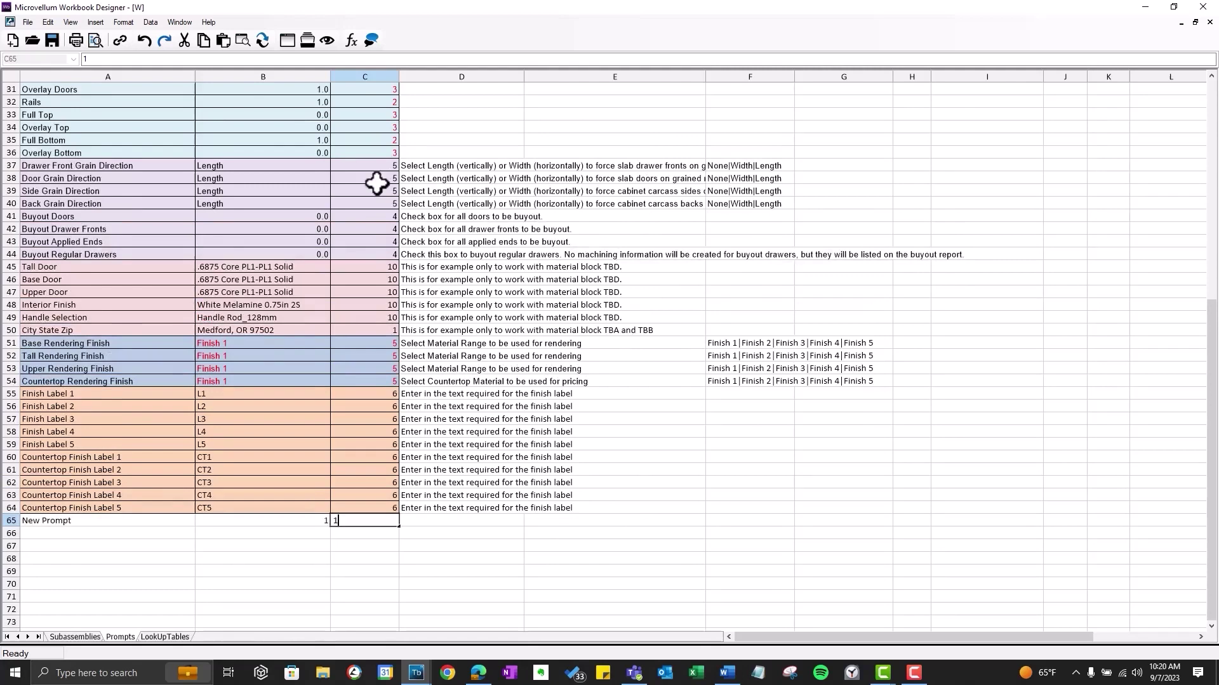
pyautogui.scroll(1, 377, 183)
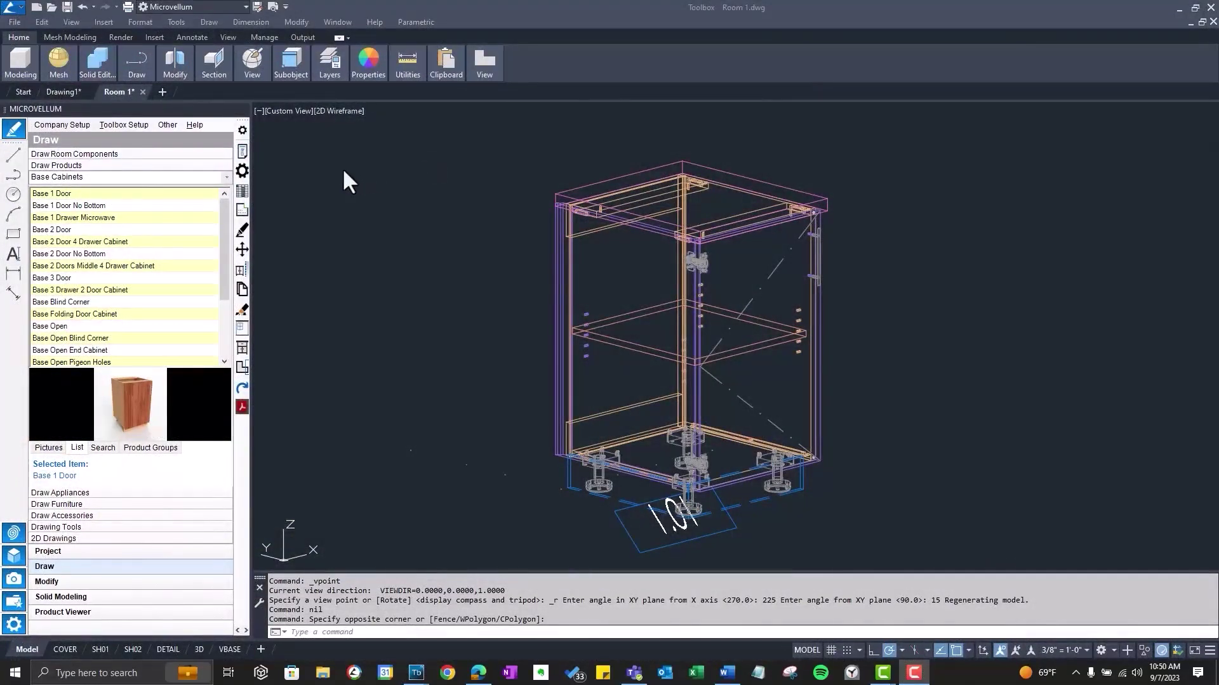
pyautogui.click(241, 170)
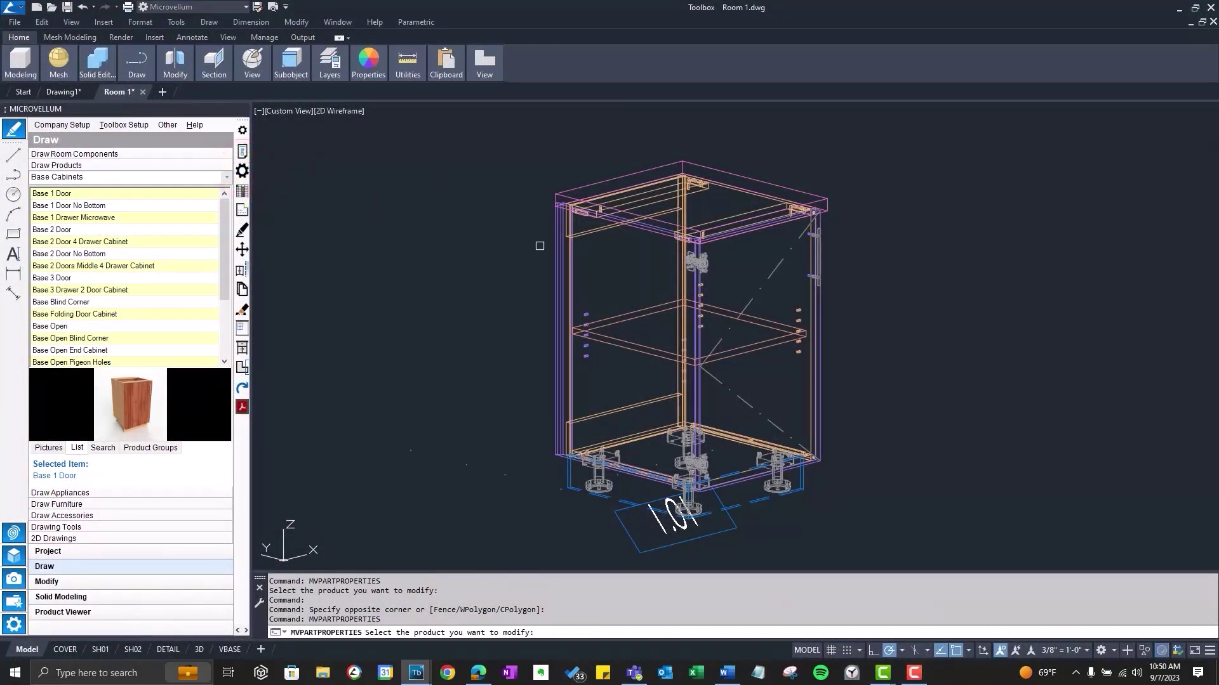
pyautogui.click(558, 240)
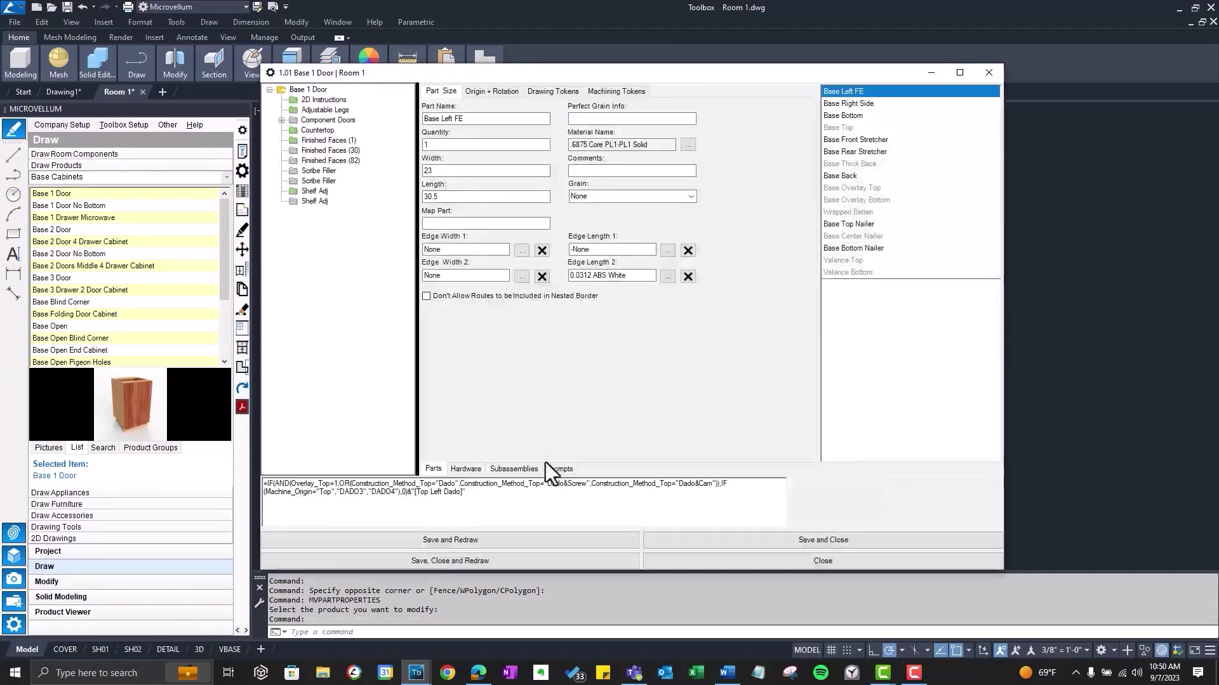
pyautogui.click(556, 469)
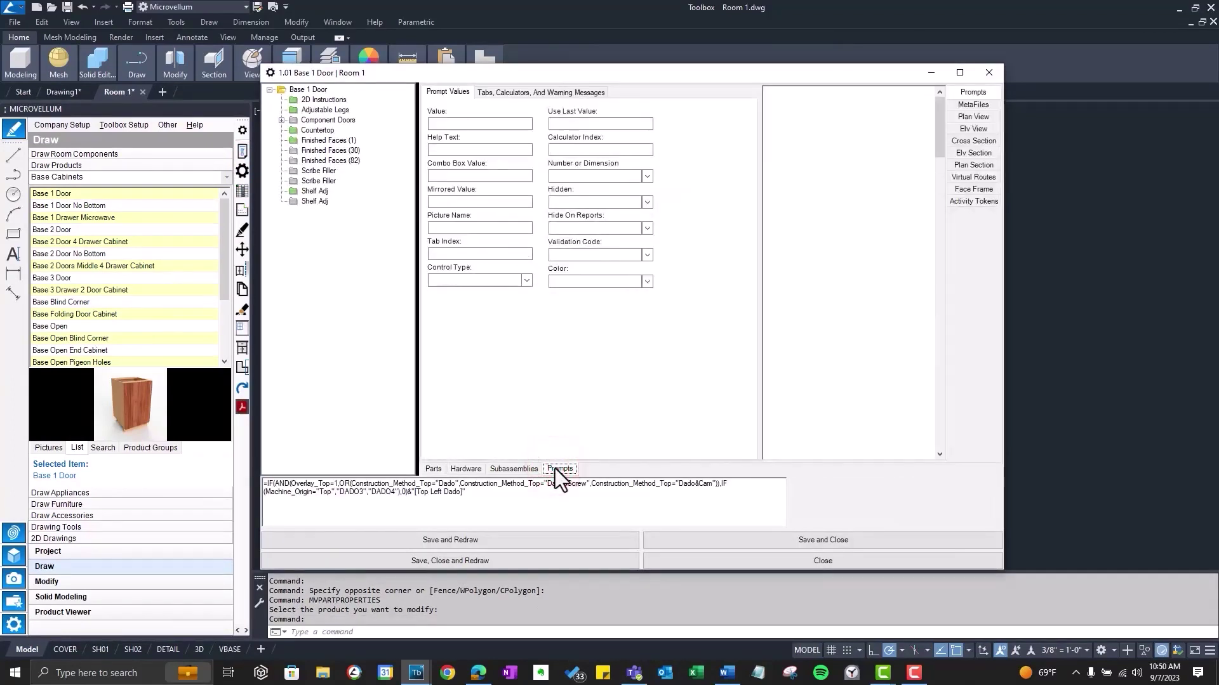
pyautogui.doubleClick(470, 279)
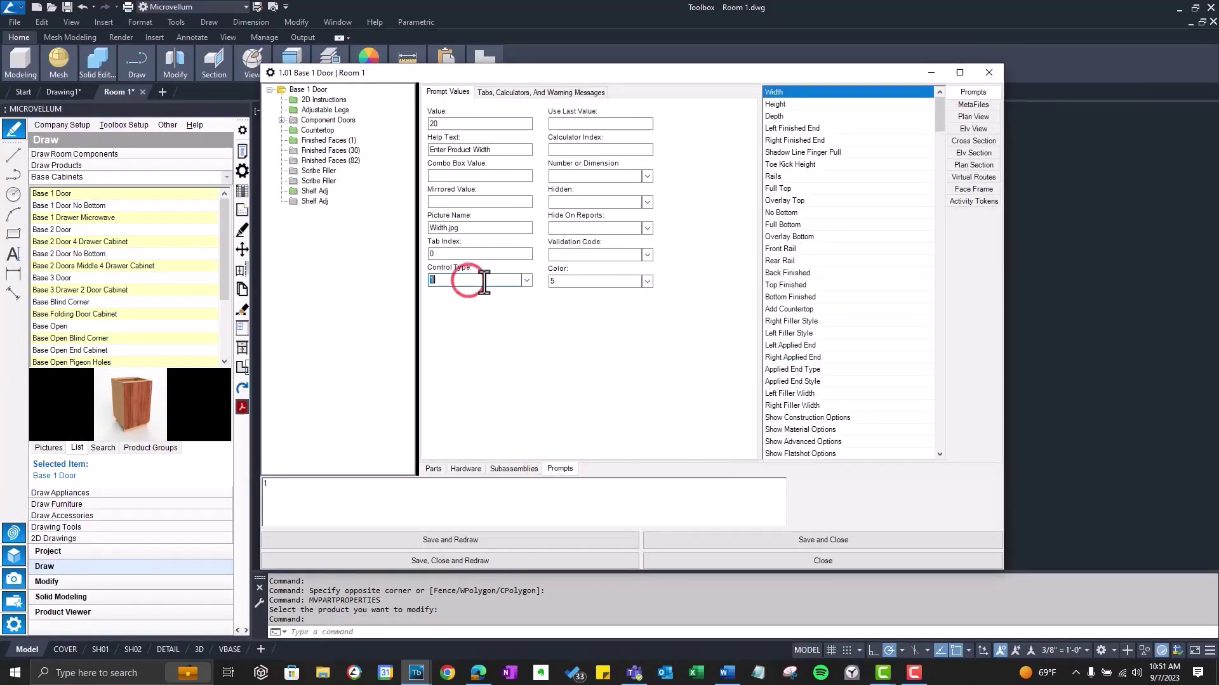
pyautogui.click(526, 280)
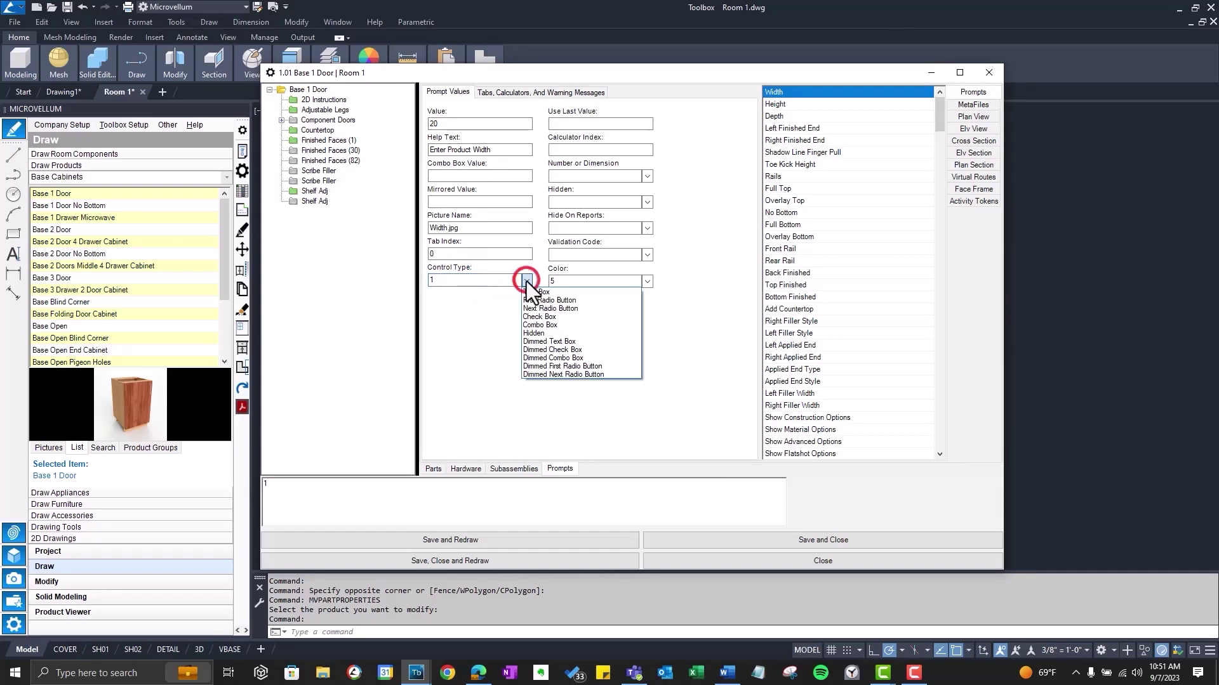
pyautogui.click(565, 368)
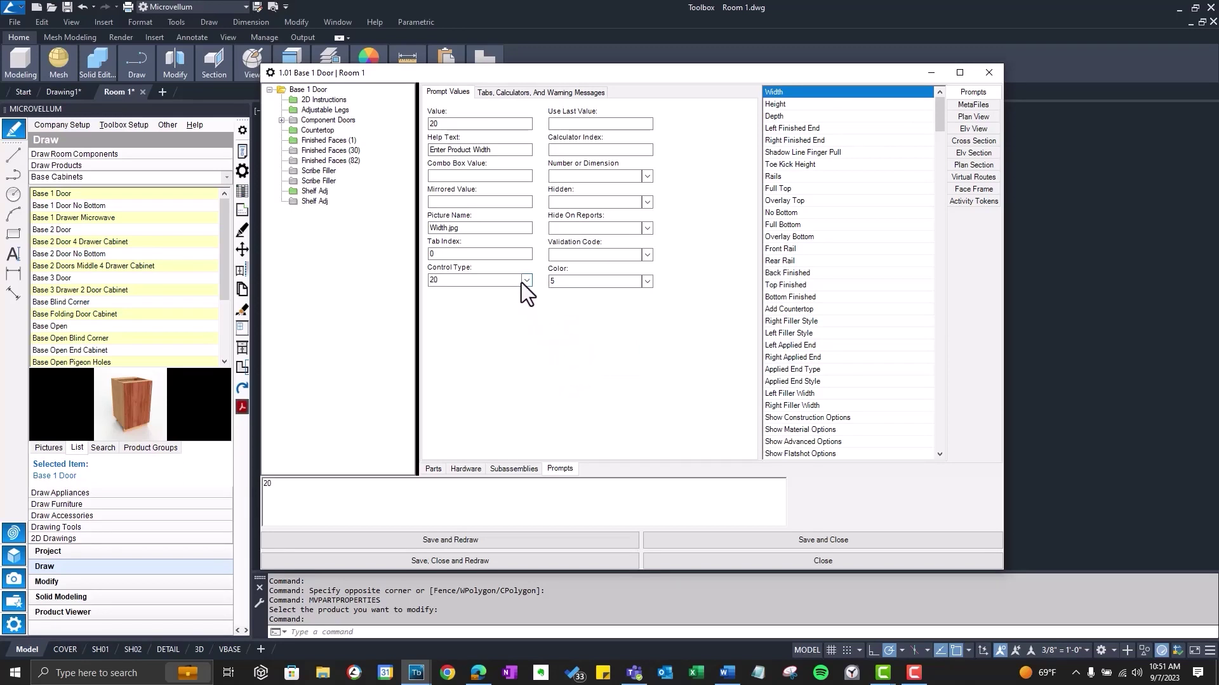
pyautogui.click(524, 280)
pyautogui.click(567, 375)
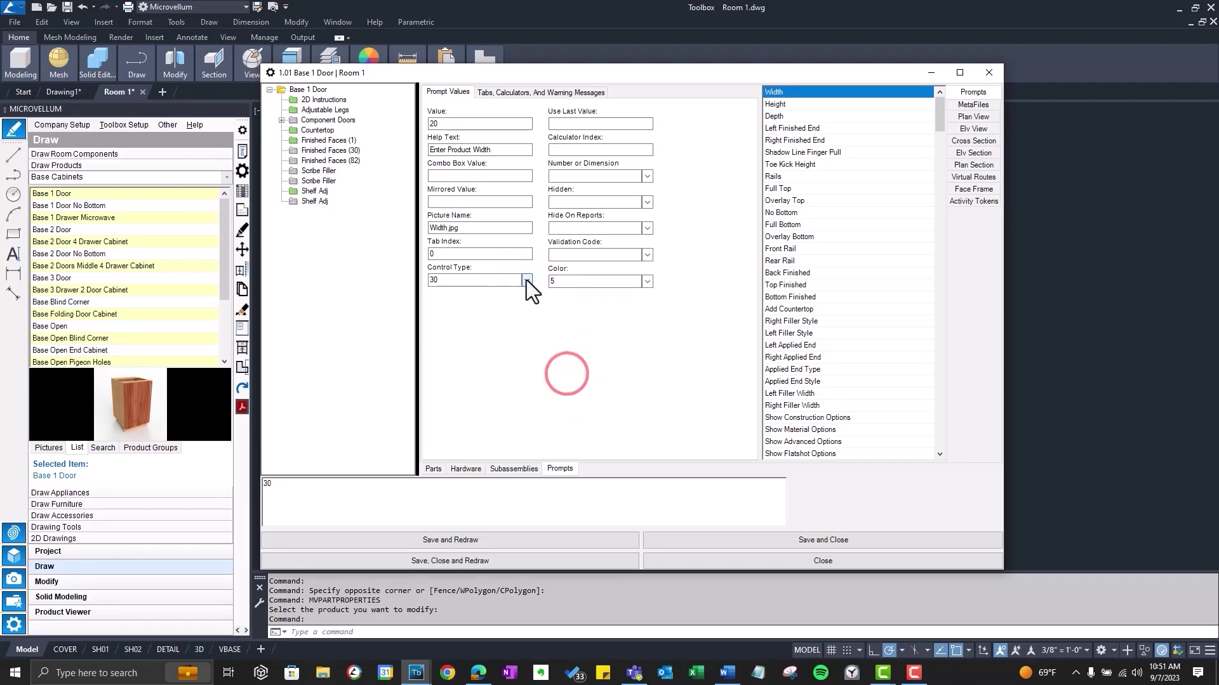
pyautogui.press('Escape')
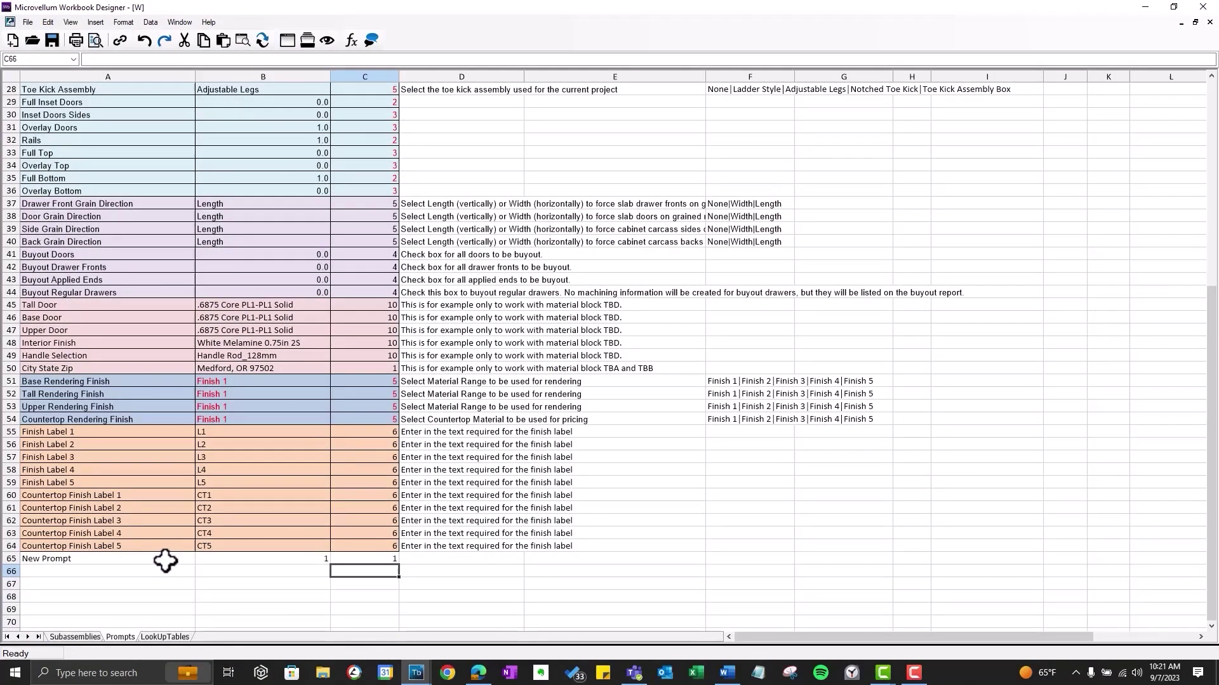
# Step: Create the defined name New_Prompt for B65 from the left-column label in A65:B65
pyautogui.moveTo(165, 560); pyautogui.dragTo(223, 560)
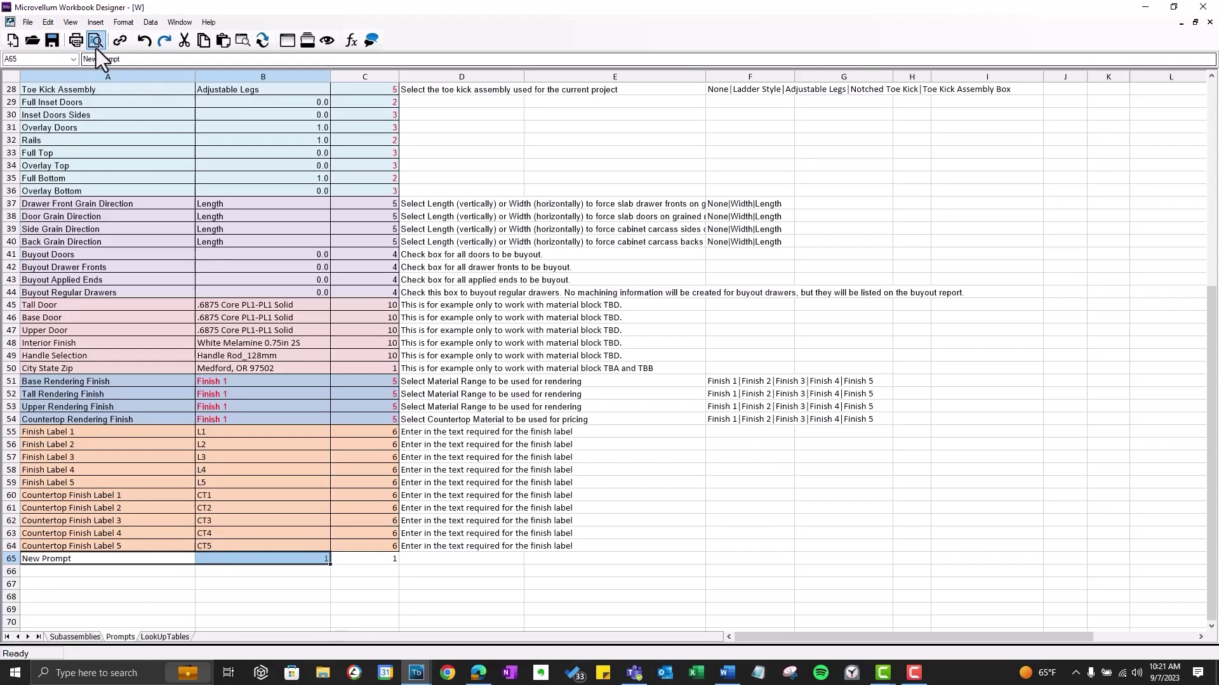
pyautogui.click(96, 23)
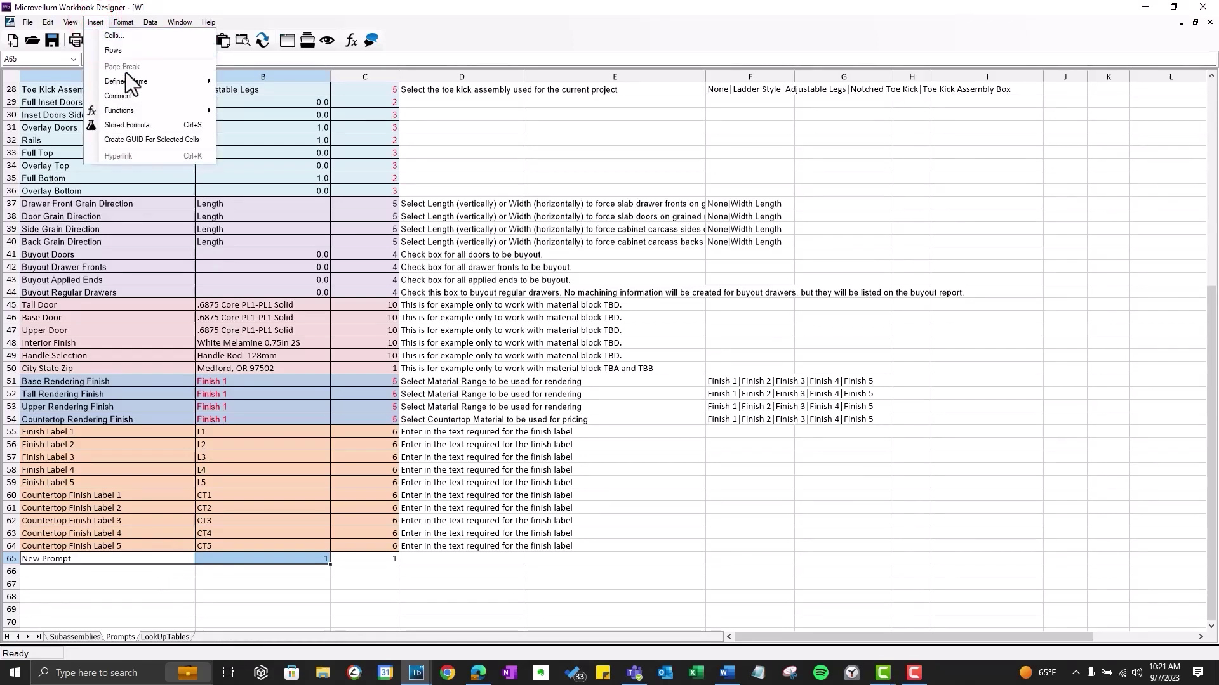
pyautogui.moveTo(132, 82)
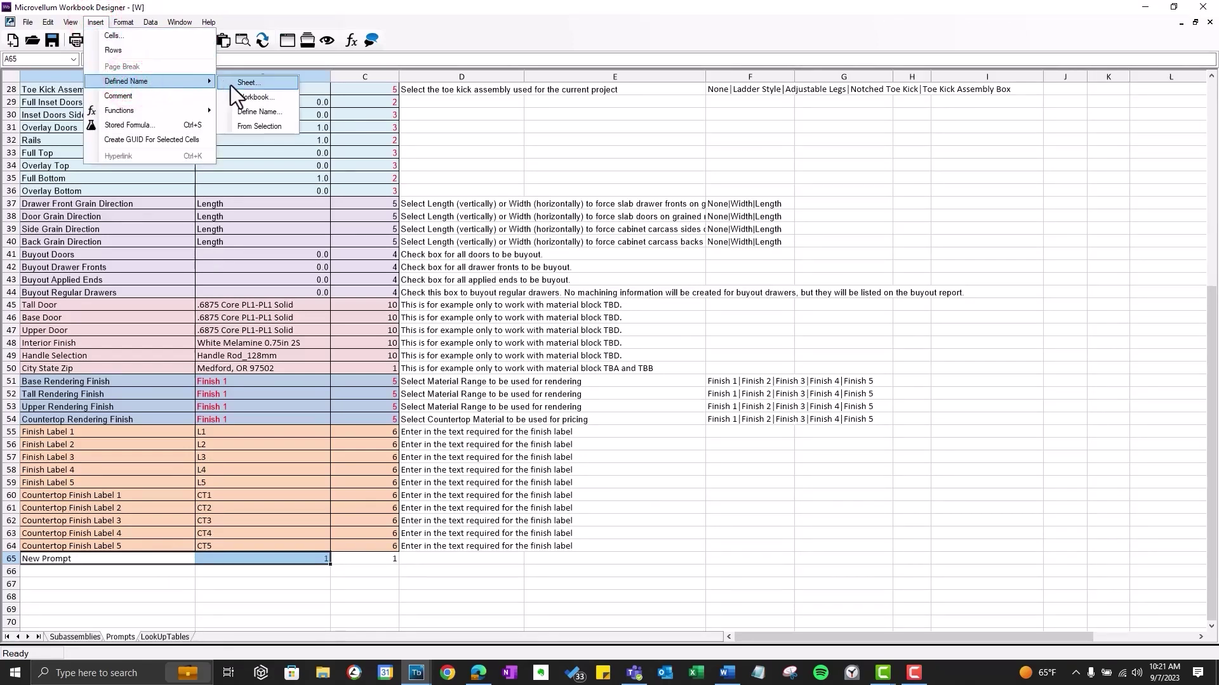
pyautogui.click(249, 125)
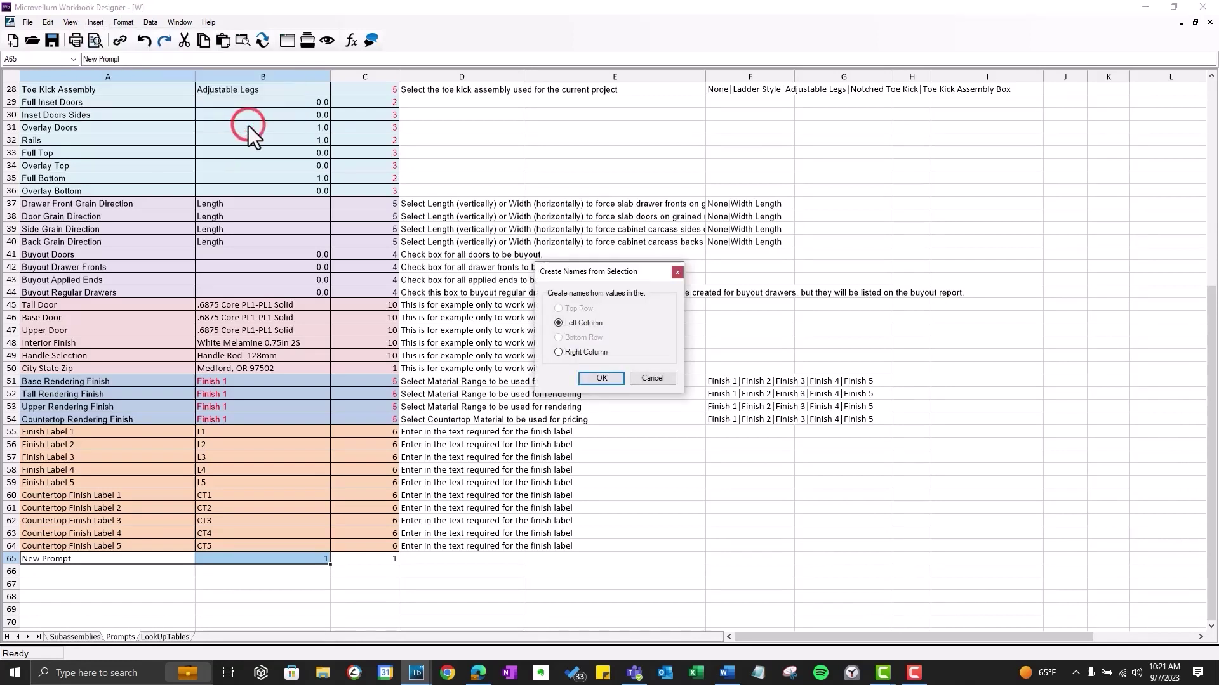
pyautogui.click(600, 377)
pyautogui.click(236, 558)
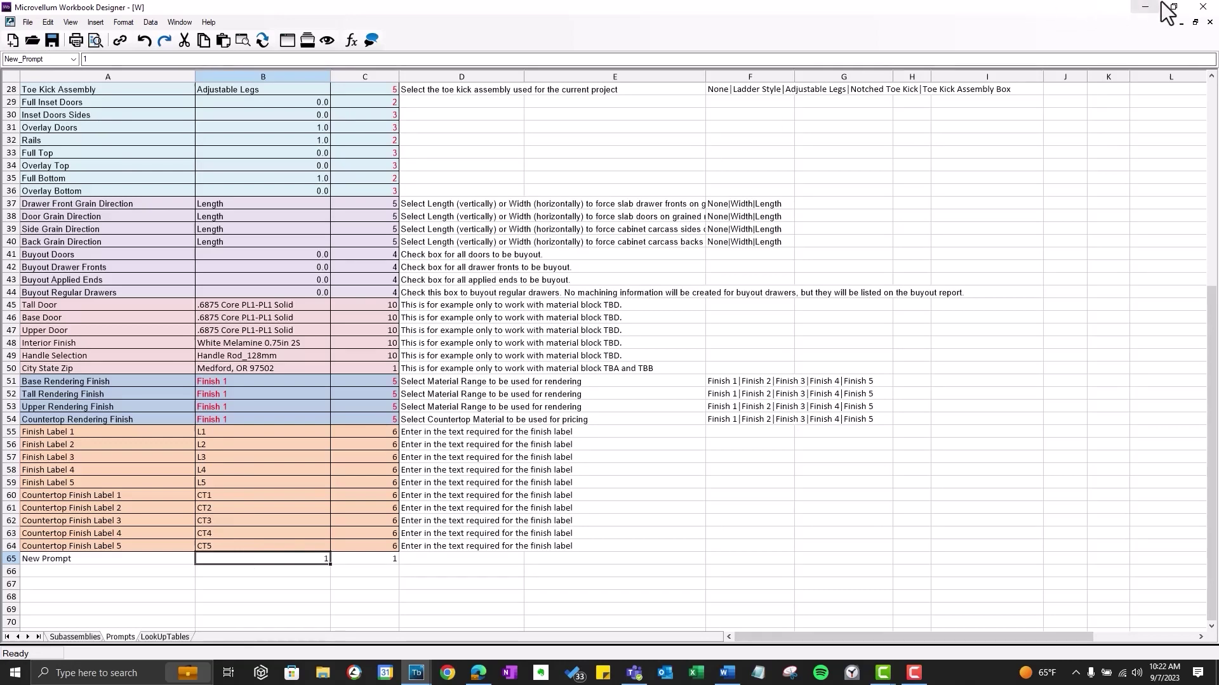
# Step: Save and close the workbook, then view the Project Wizard's Cabinet Size Defaults (34.5 base, 84 tall)
pyautogui.click(1203, 6)
pyautogui.click(595, 356)
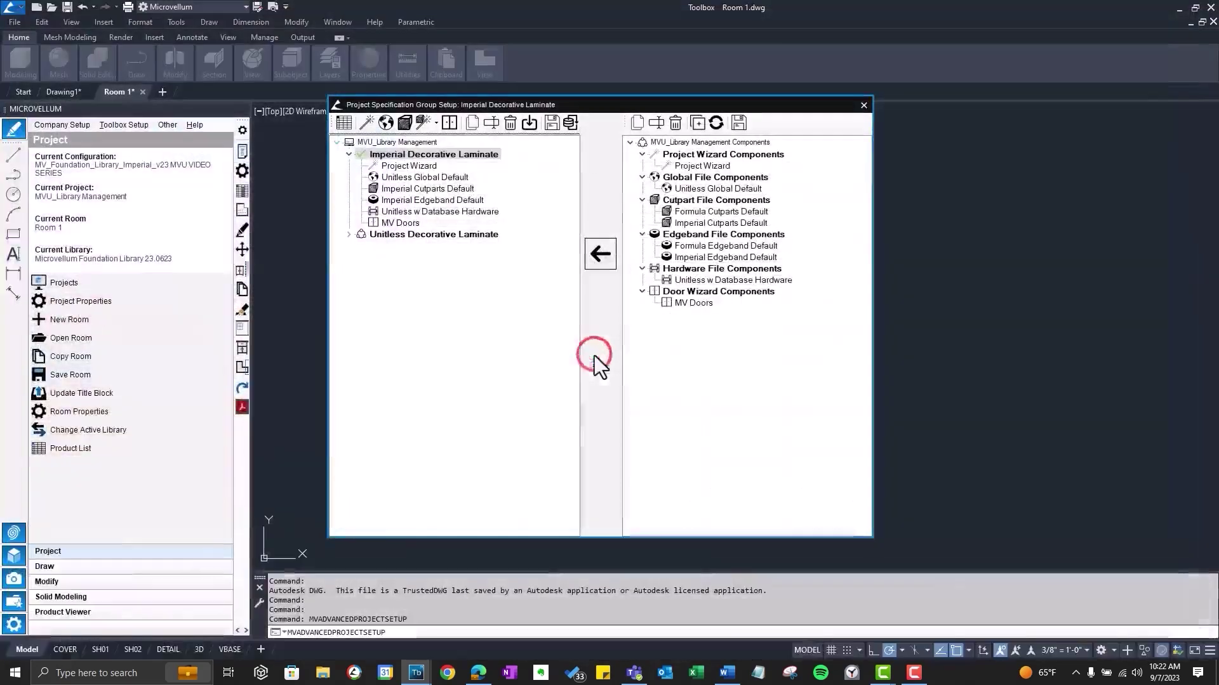
pyautogui.click(365, 126)
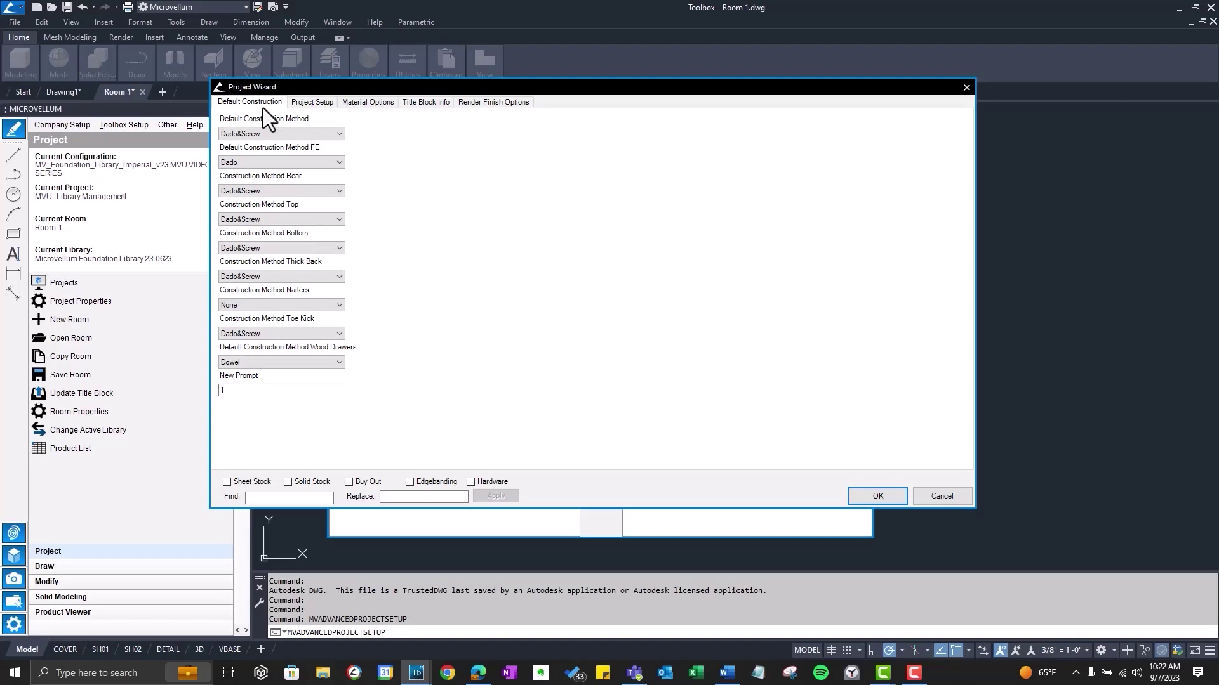
pyautogui.click(313, 102)
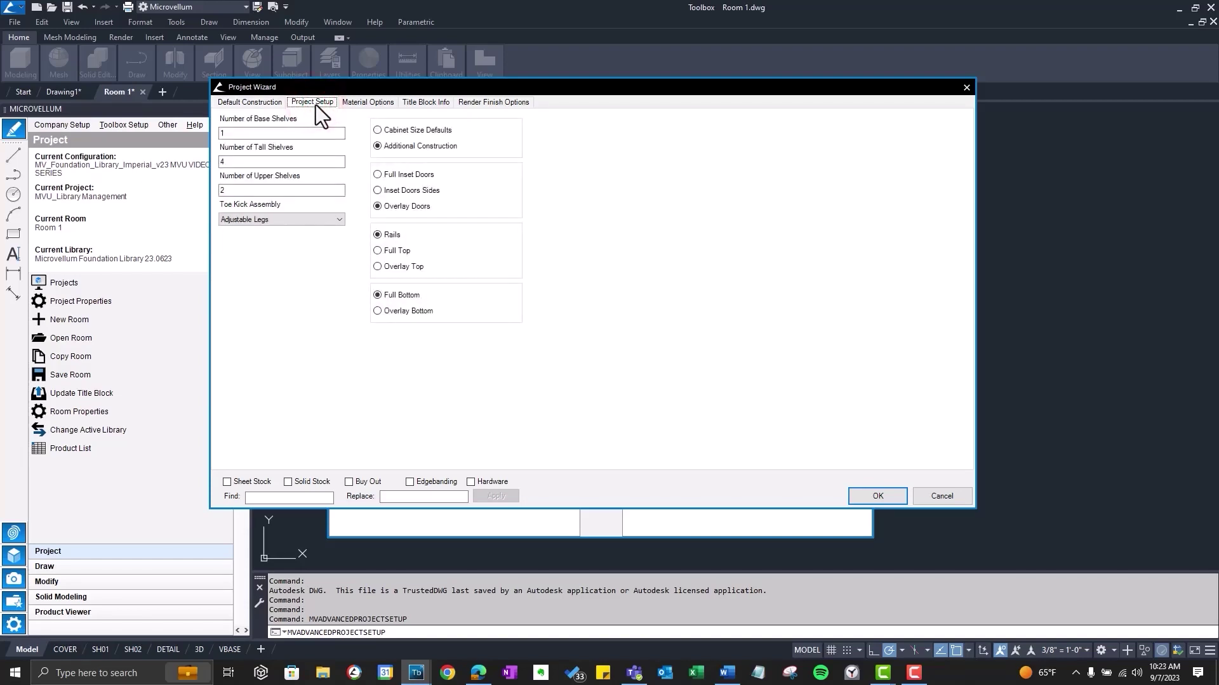
pyautogui.click(408, 132)
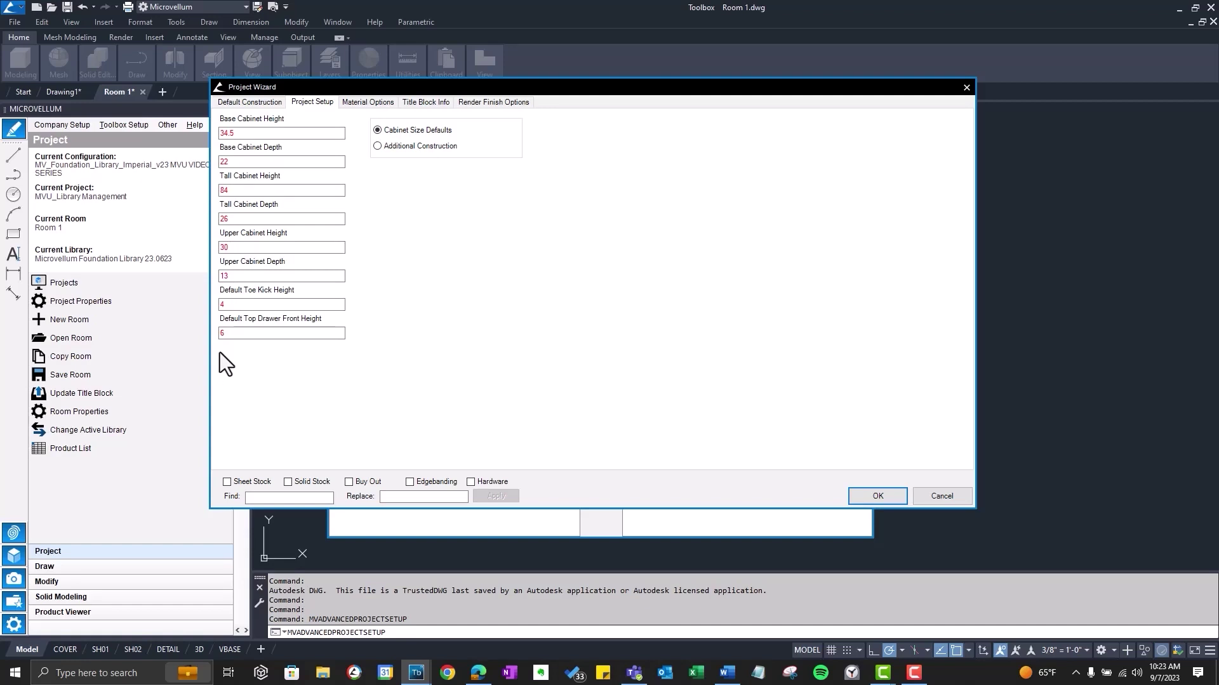
# Step: Cancel the wizard, open the global variables, and find FE Scribe (0) on Library Construction
pyautogui.click(920, 495)
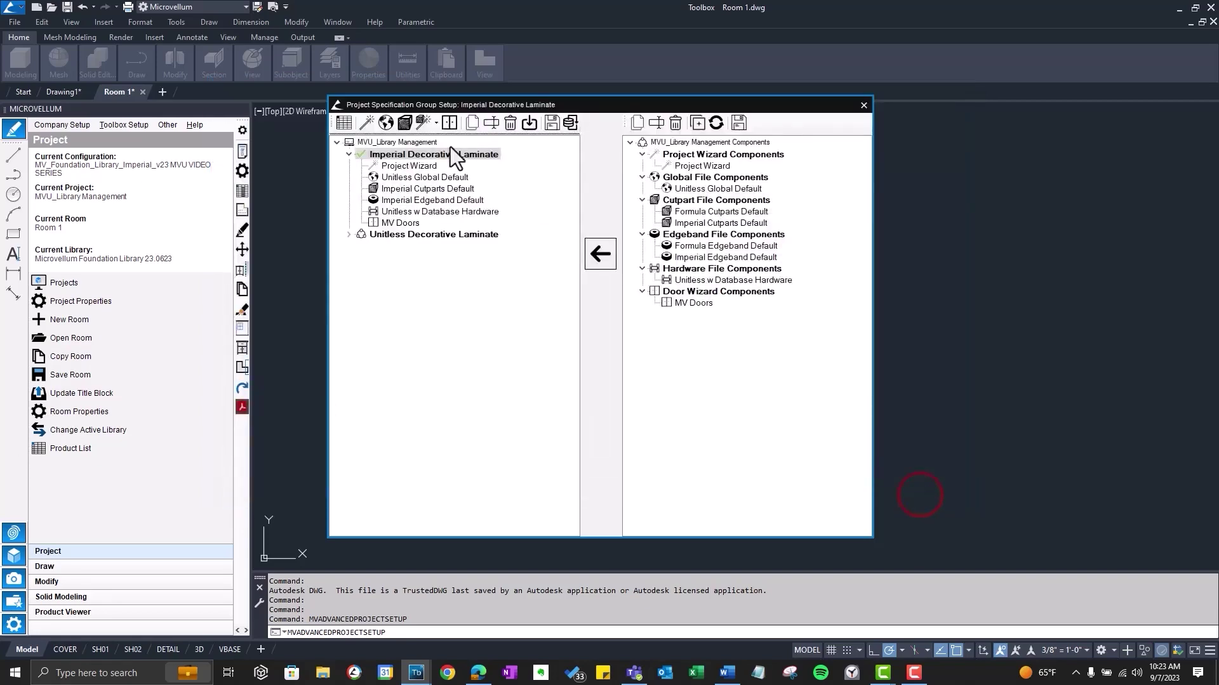
pyautogui.click(386, 123)
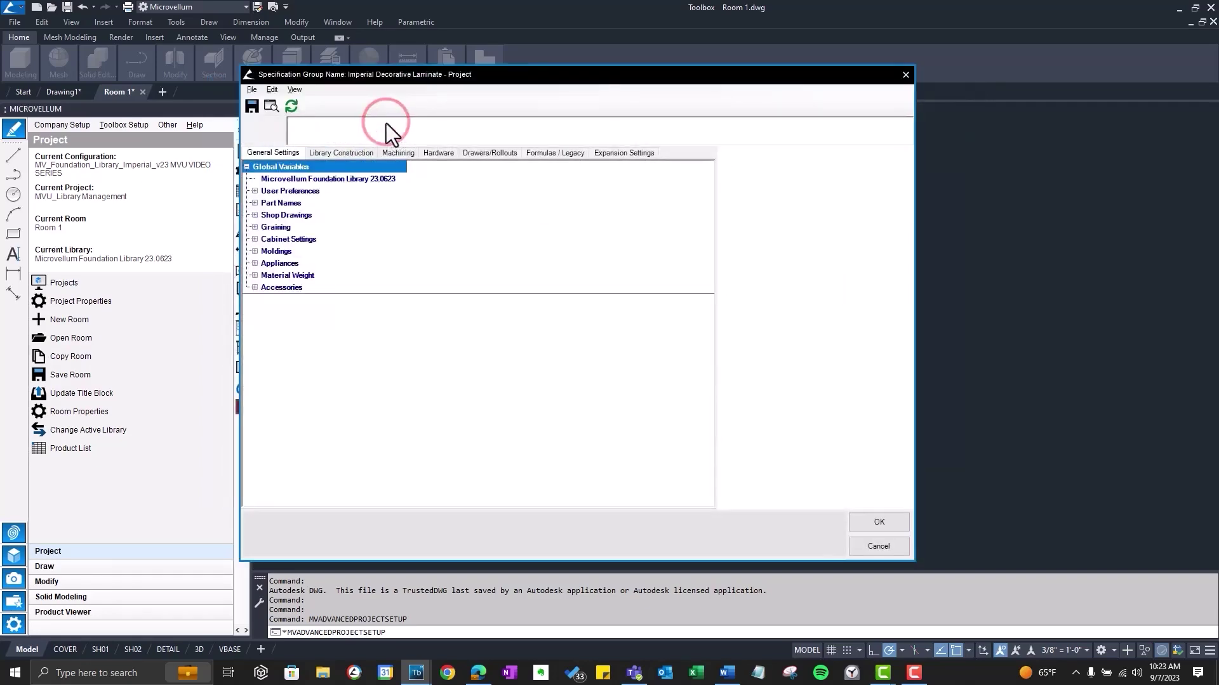
pyautogui.click(275, 91)
pyautogui.click(311, 120)
pyautogui.write('fi')
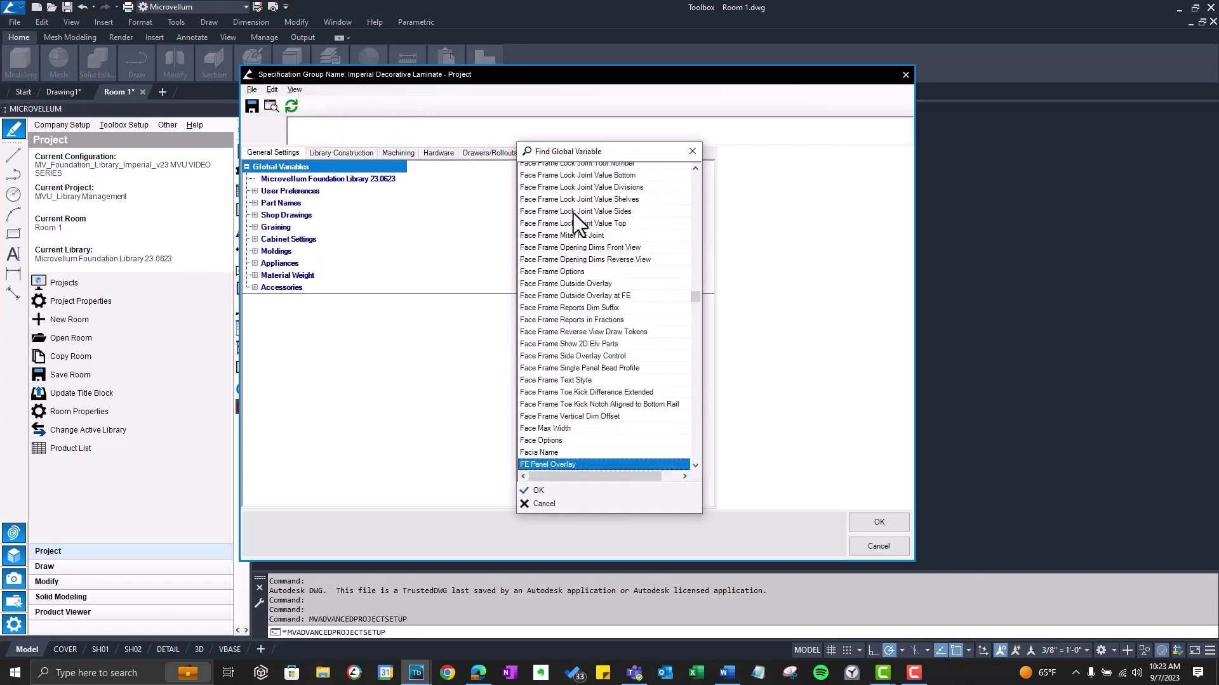
pyautogui.doubleClick(543, 367)
pyautogui.moveTo(710, 193); pyautogui.dragTo(708, 257)
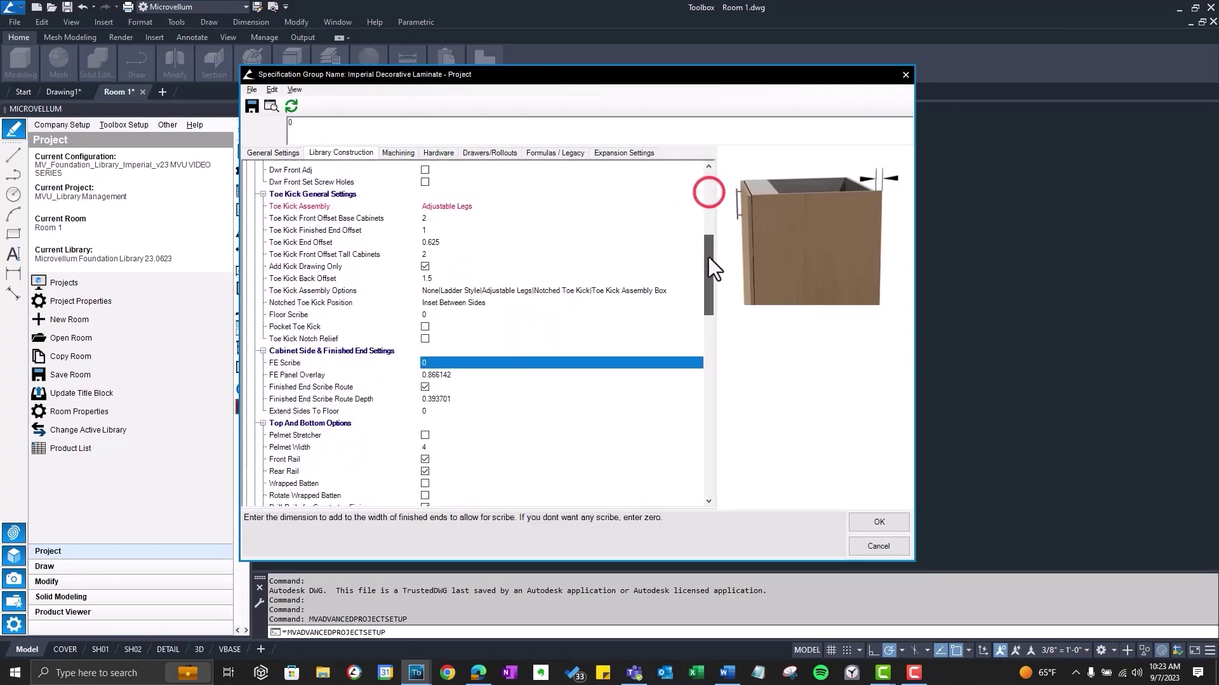
pyautogui.click(294, 364)
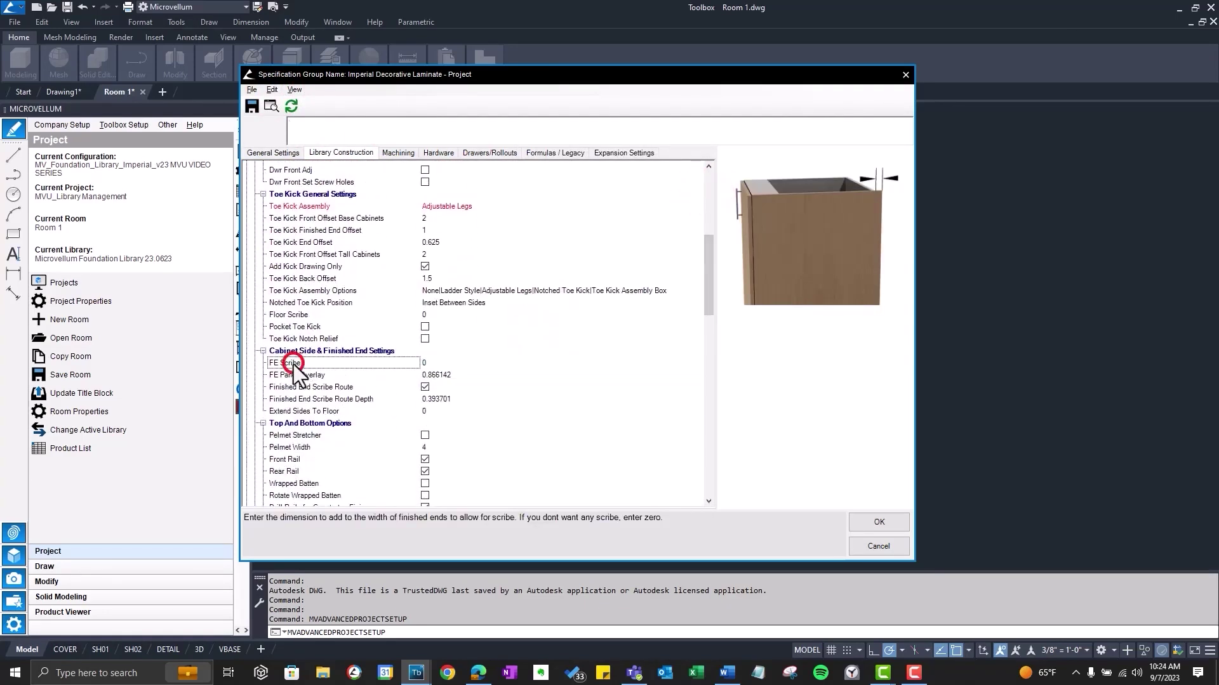
pyautogui.click(424, 363)
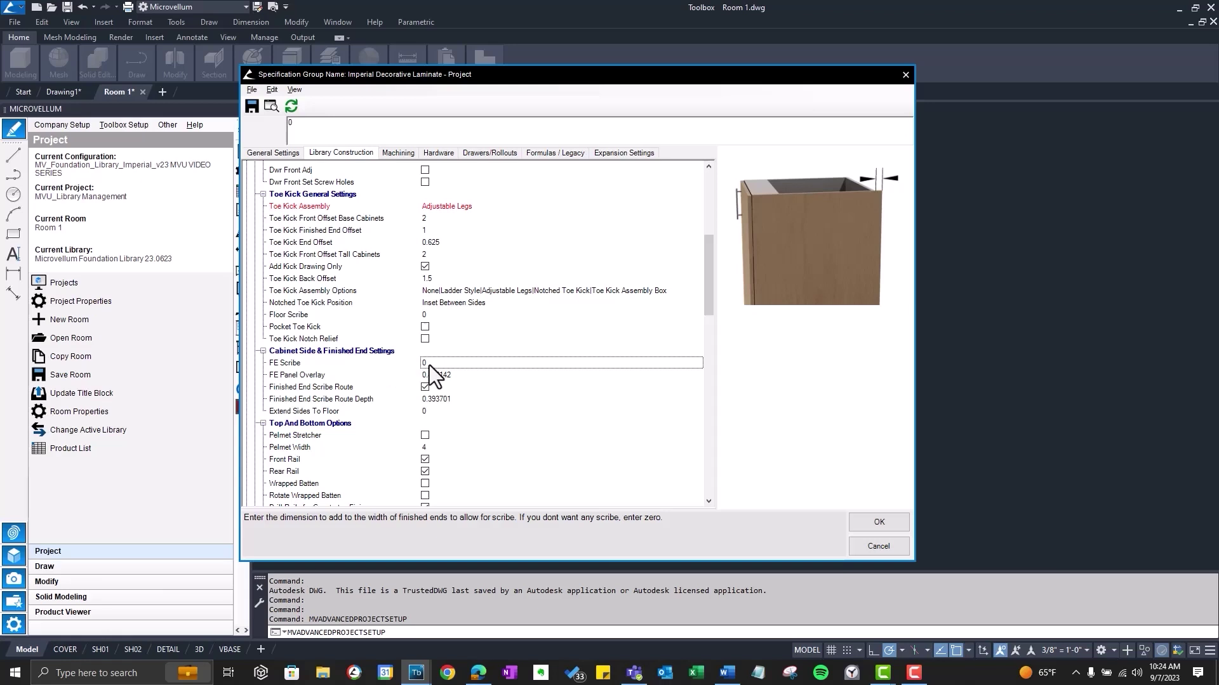
# Step: Reopen Workbook Designer and review the Prompts sheet's Project Setup rows 15–36 and column M
pyautogui.click(879, 547)
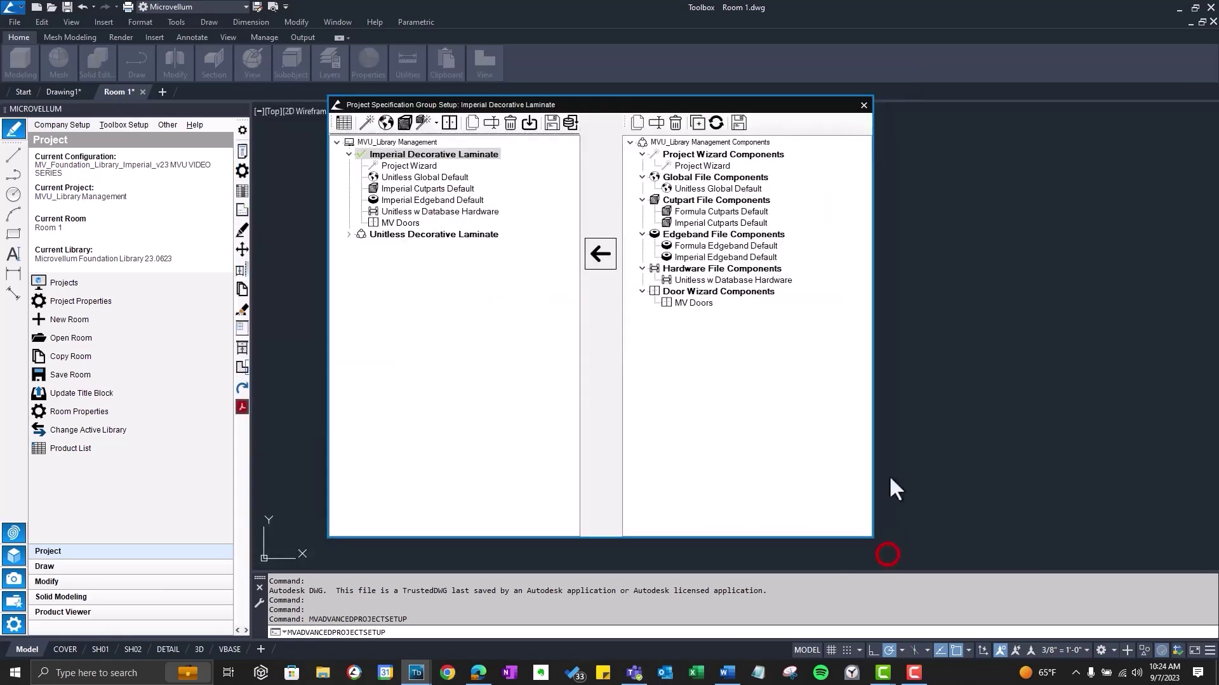
pyautogui.click(347, 123)
pyautogui.doubleClick(221, 161)
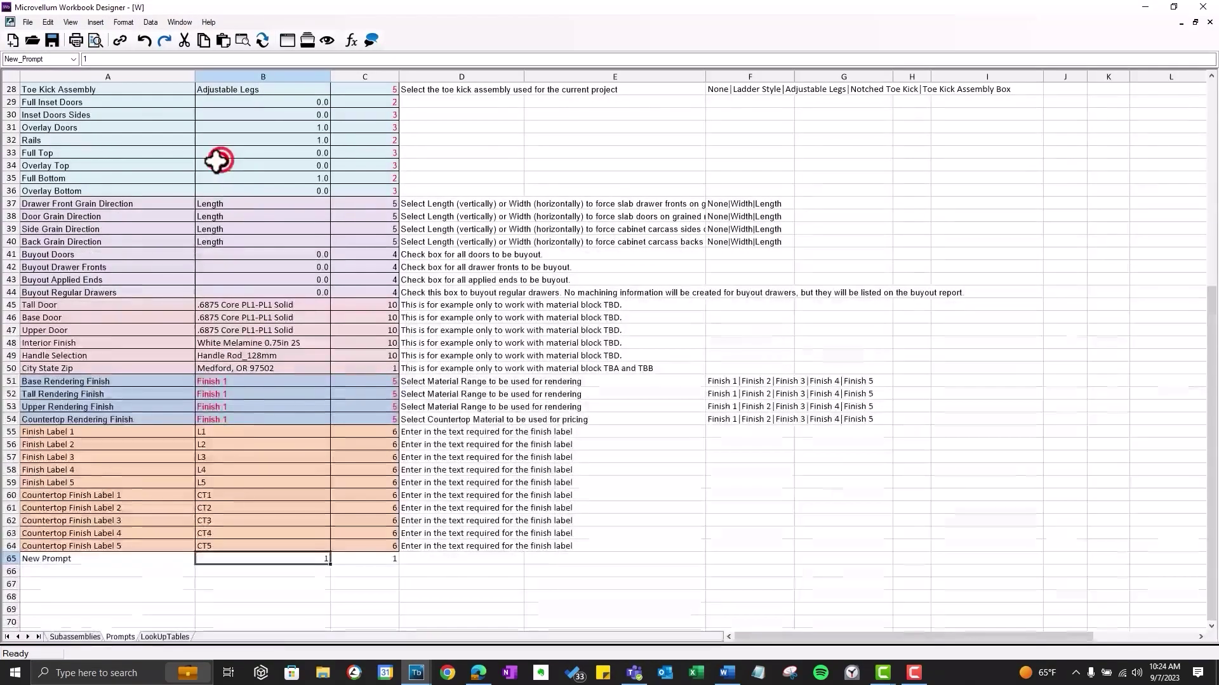
pyautogui.scroll(9, 143, 278)
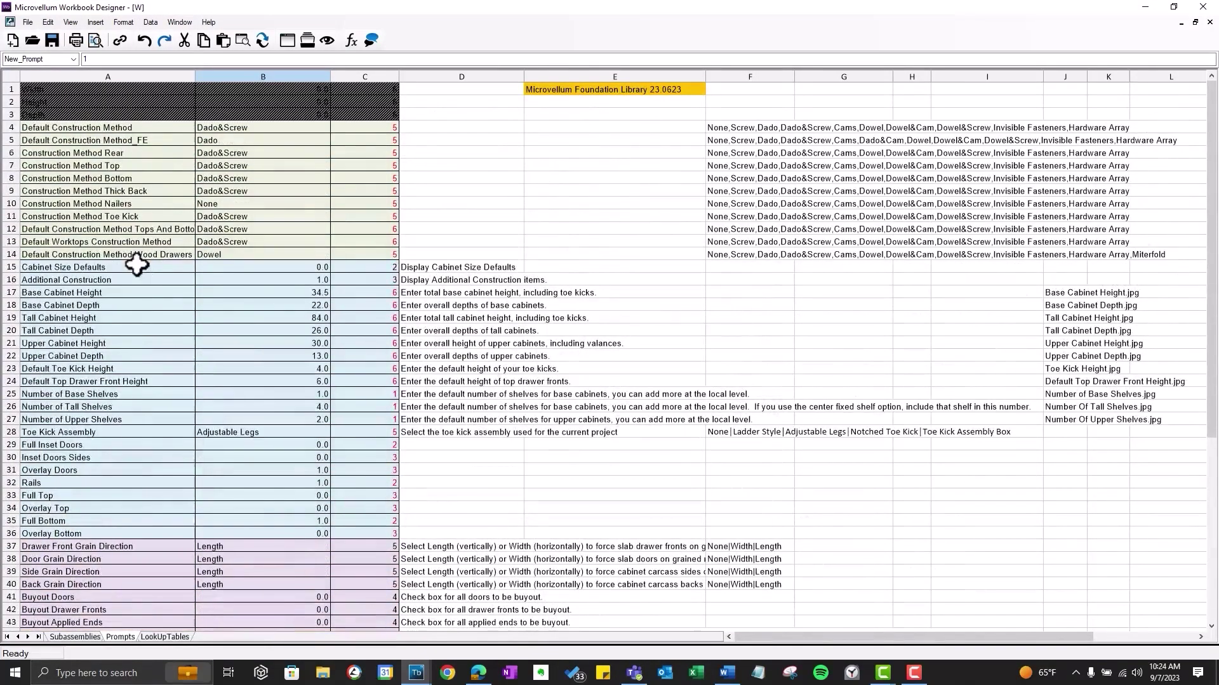
pyautogui.moveTo(137, 264); pyautogui.dragTo(136, 537)
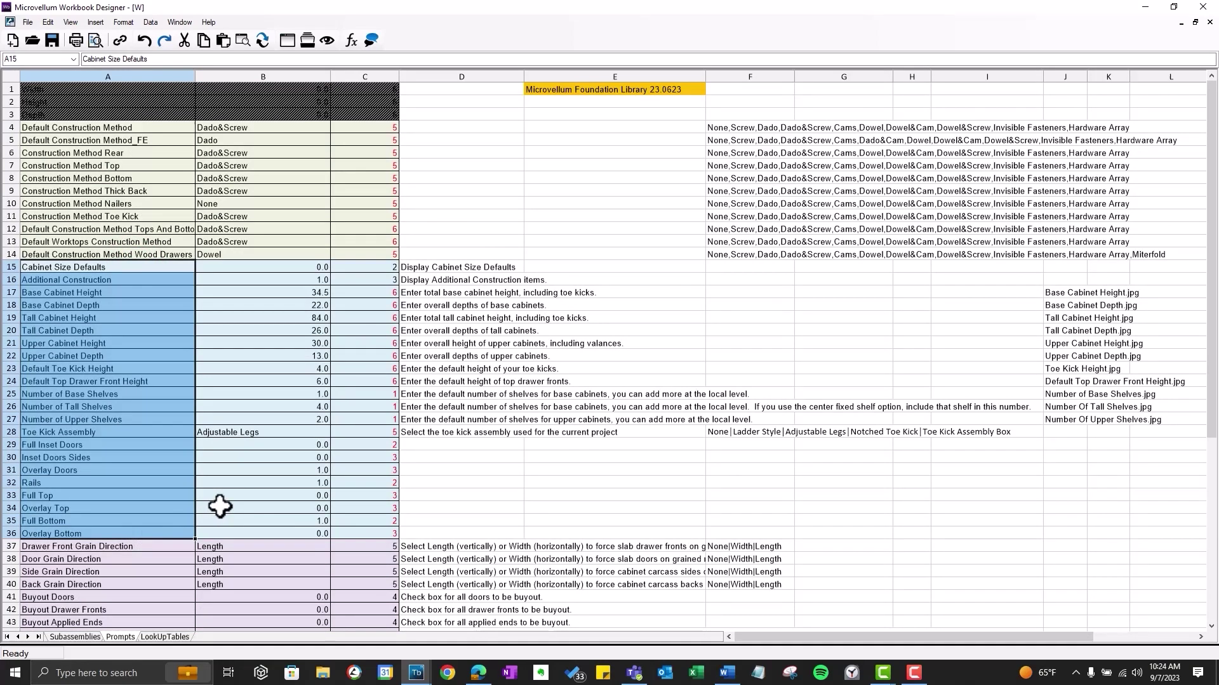
pyautogui.moveTo(809, 638); pyautogui.dragTo(865, 647)
pyautogui.moveTo(914, 265); pyautogui.dragTo(914, 521)
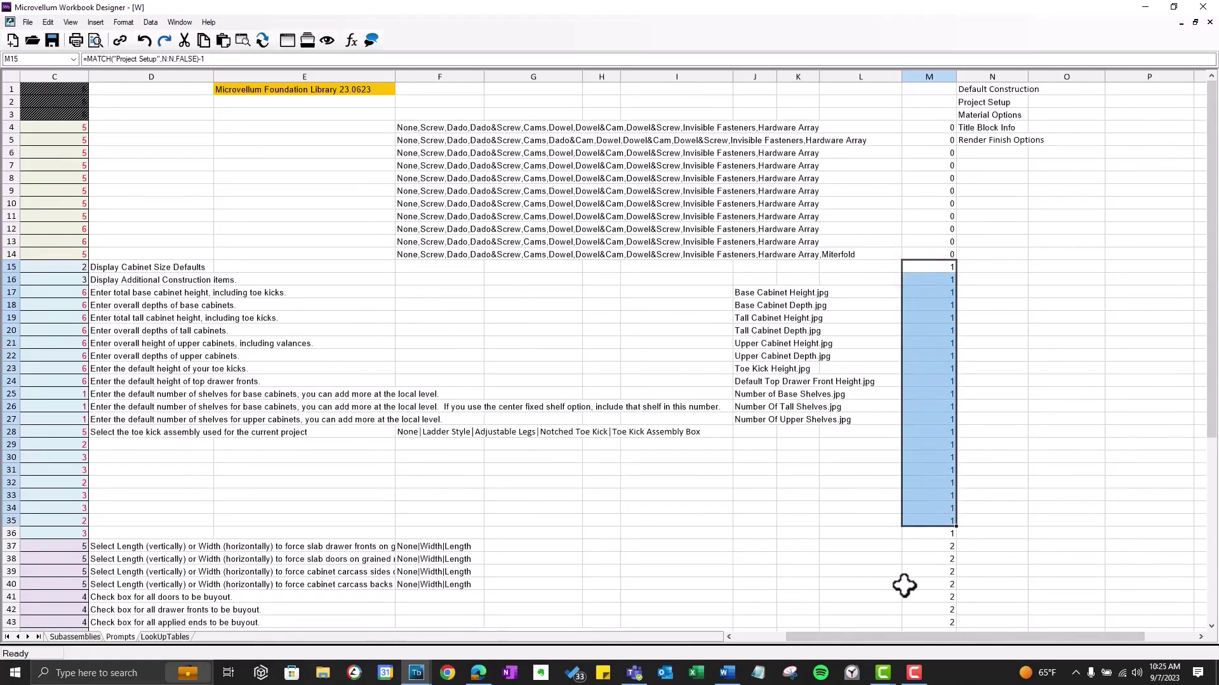
pyautogui.moveTo(943, 640); pyautogui.dragTo(895, 641)
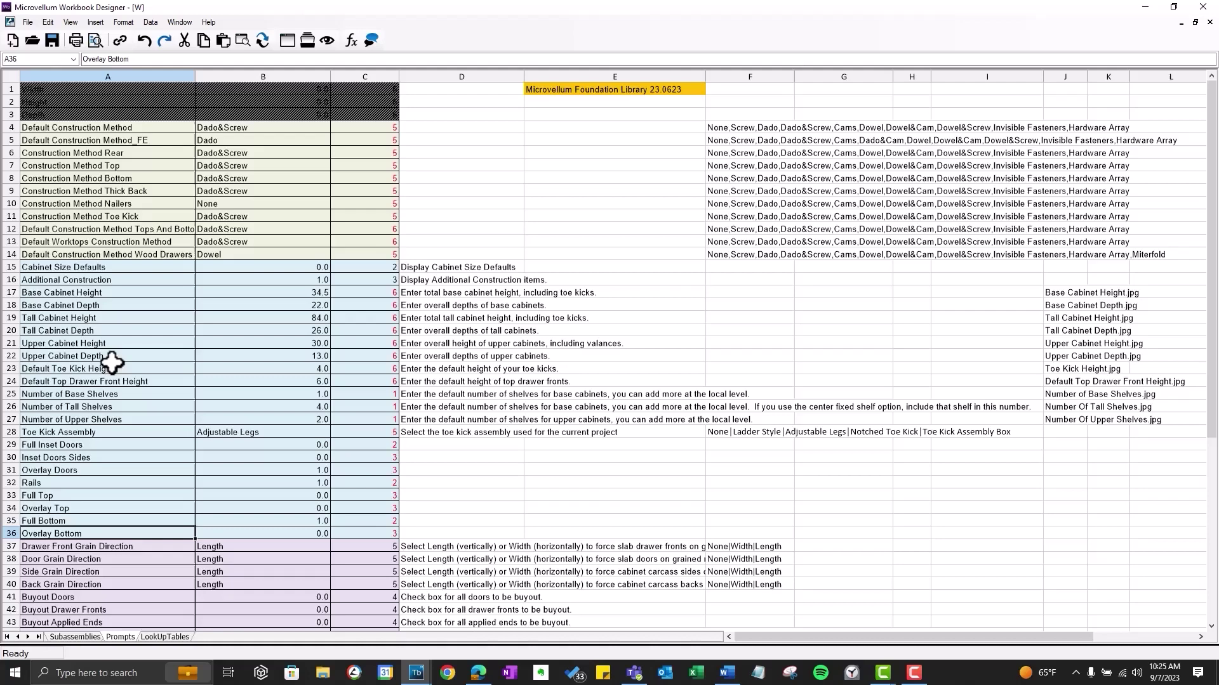
# Step: Select row 25, just below Number of Base Shelves, as the insertion point
pyautogui.click(86, 397)
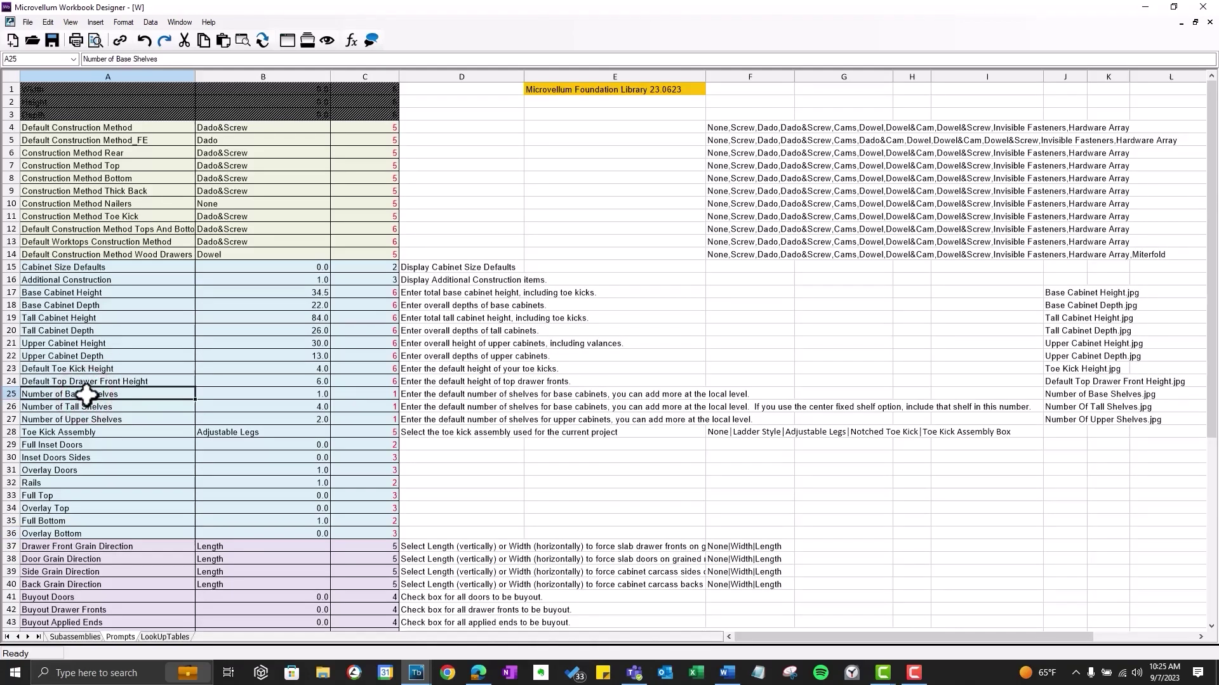
pyautogui.click(10, 383)
pyautogui.click(10, 393)
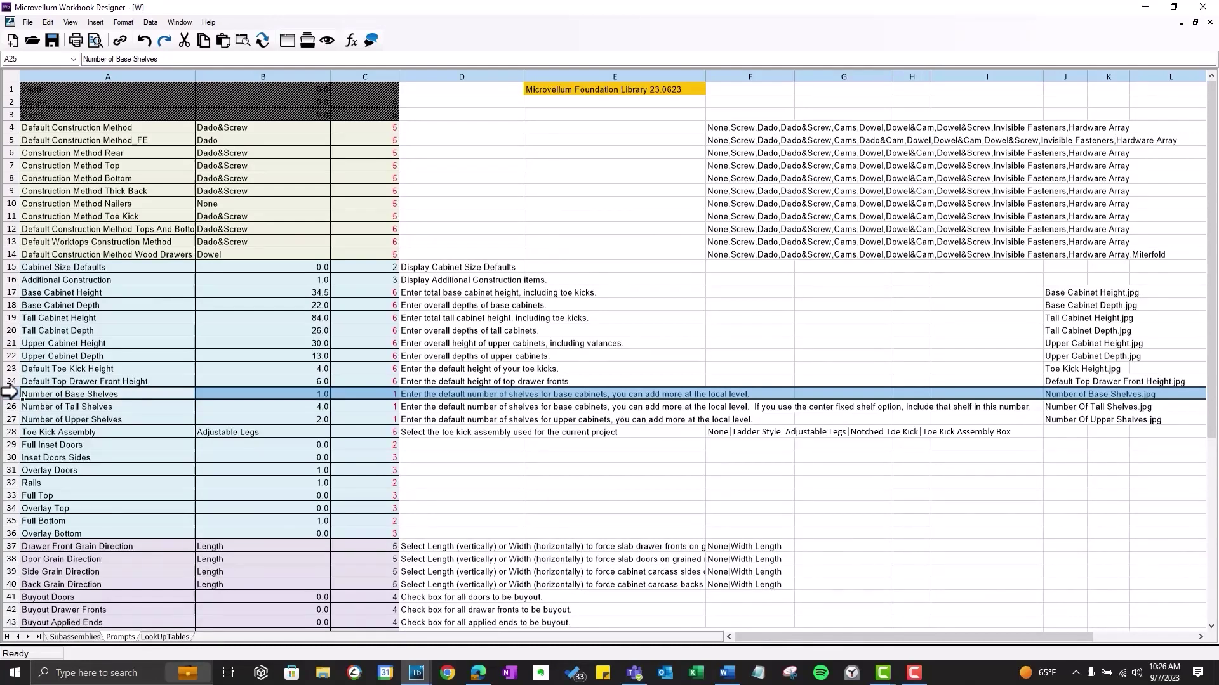
# Step: Insert a new blank row 25 by shifting cells down
pyautogui.rightClick(17, 393)
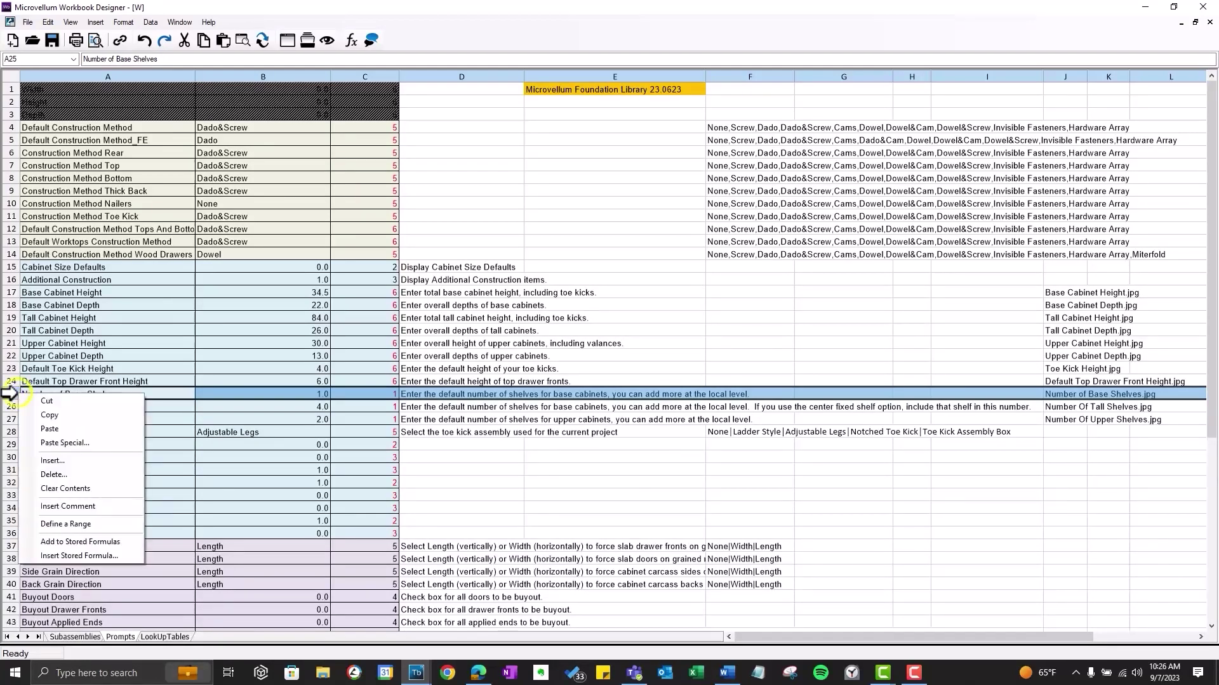
pyautogui.click(48, 463)
pyautogui.click(200, 150)
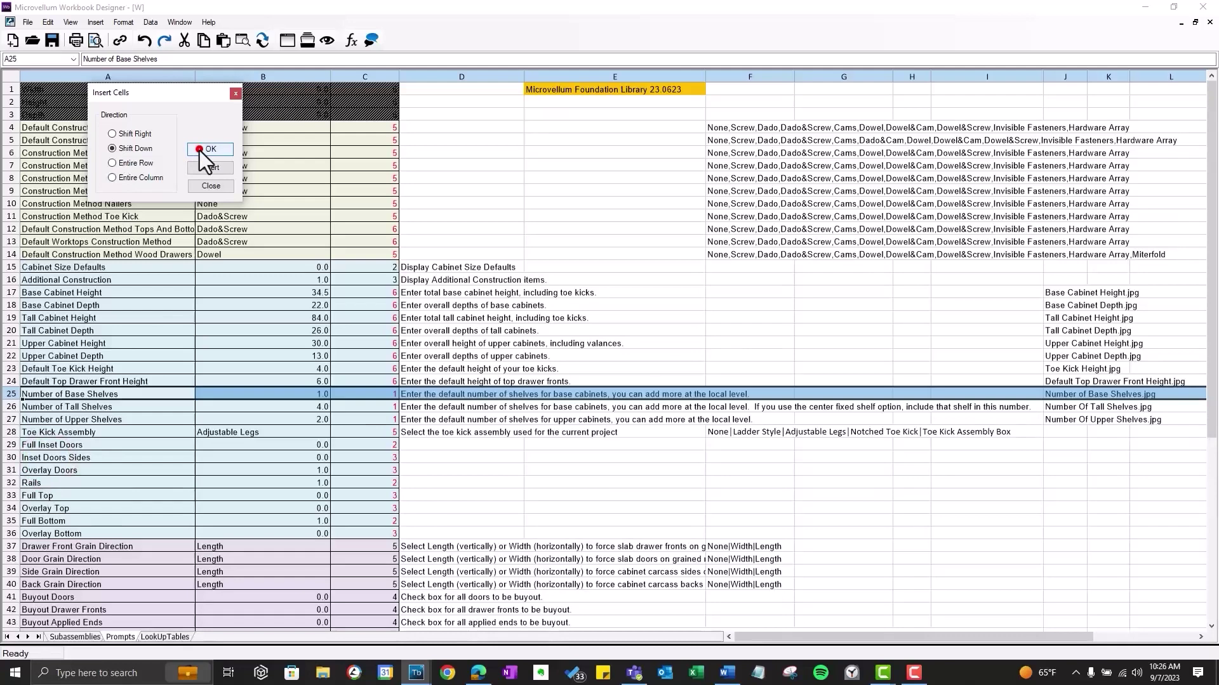
# Step: Enter FE Scribe in A25, 0 in B25 and 1 in C25
pyautogui.click(95, 393)
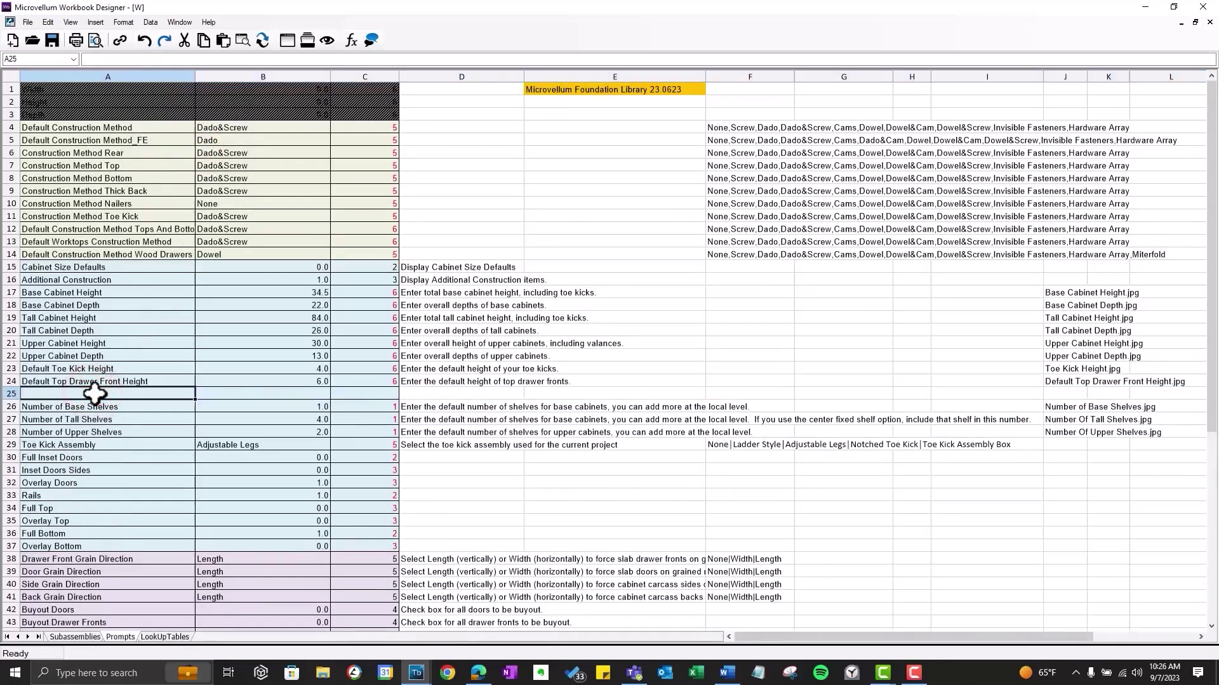
pyautogui.write('FE')
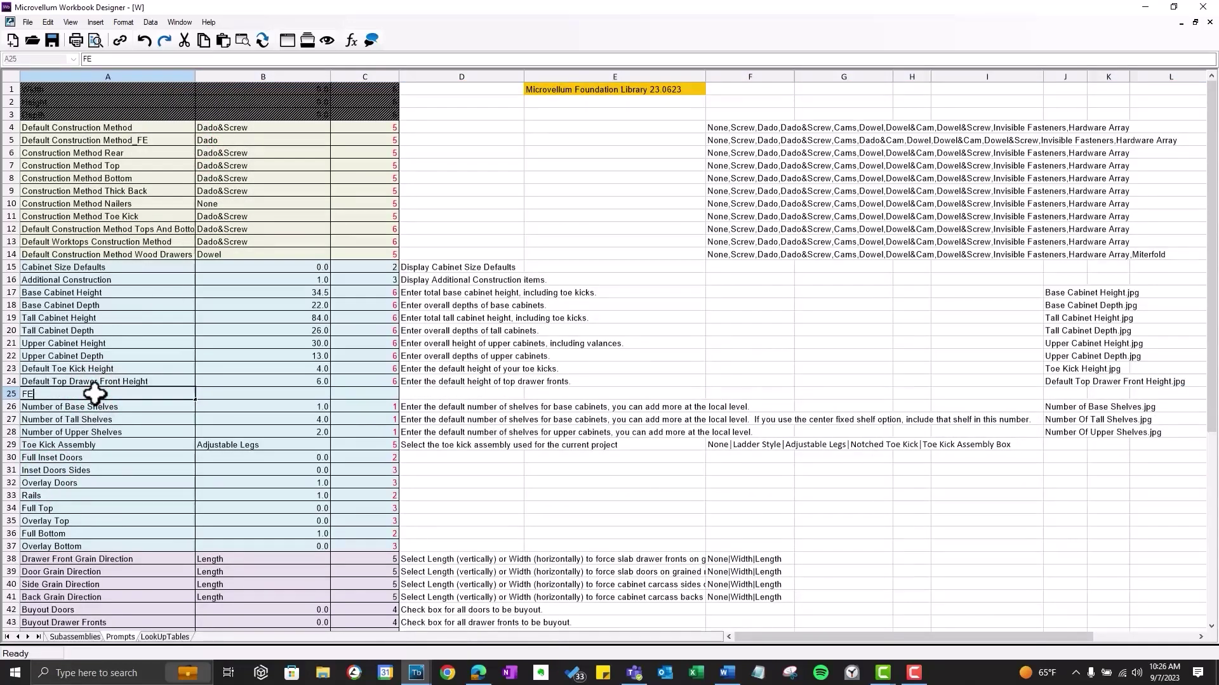
pyautogui.write(' scribe')
pyautogui.press('BackSpace')
pyautogui.press('BackSpace')
pyautogui.press('BackSpace')
pyautogui.press('BackSpace')
pyautogui.press('BackSpace')
pyautogui.press('BackSpace')
pyautogui.write('Scribe')
pyautogui.click(249, 392)
pyautogui.write('0')
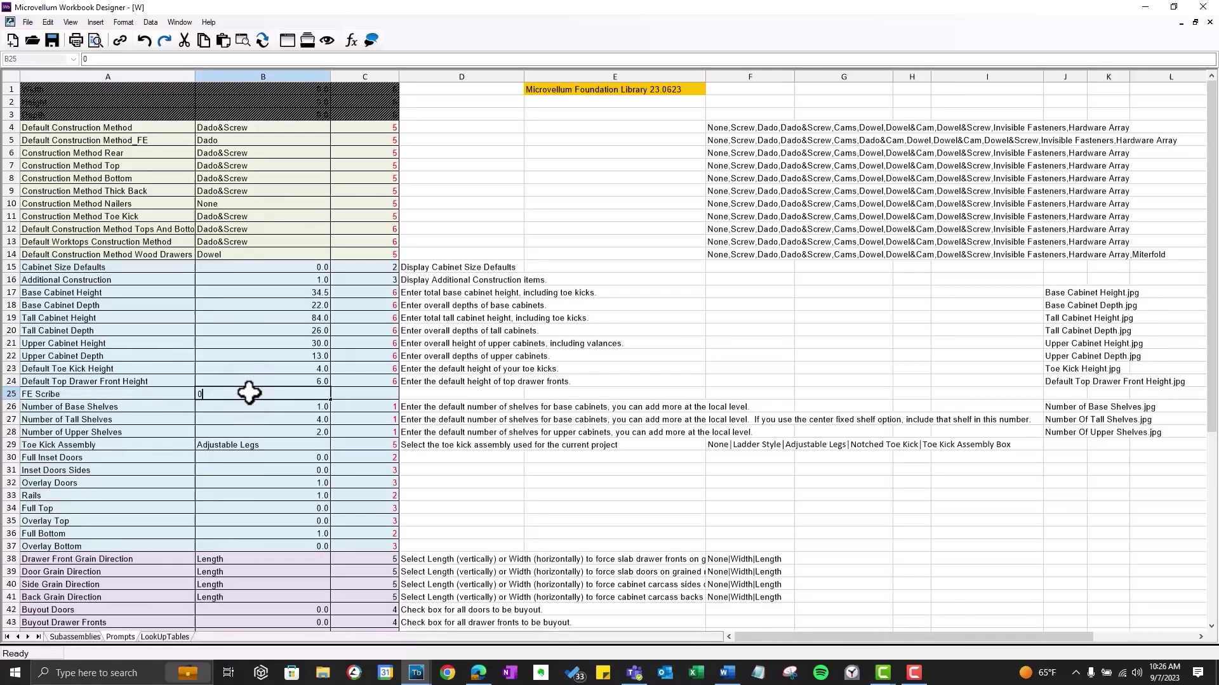
pyautogui.press('Tab')
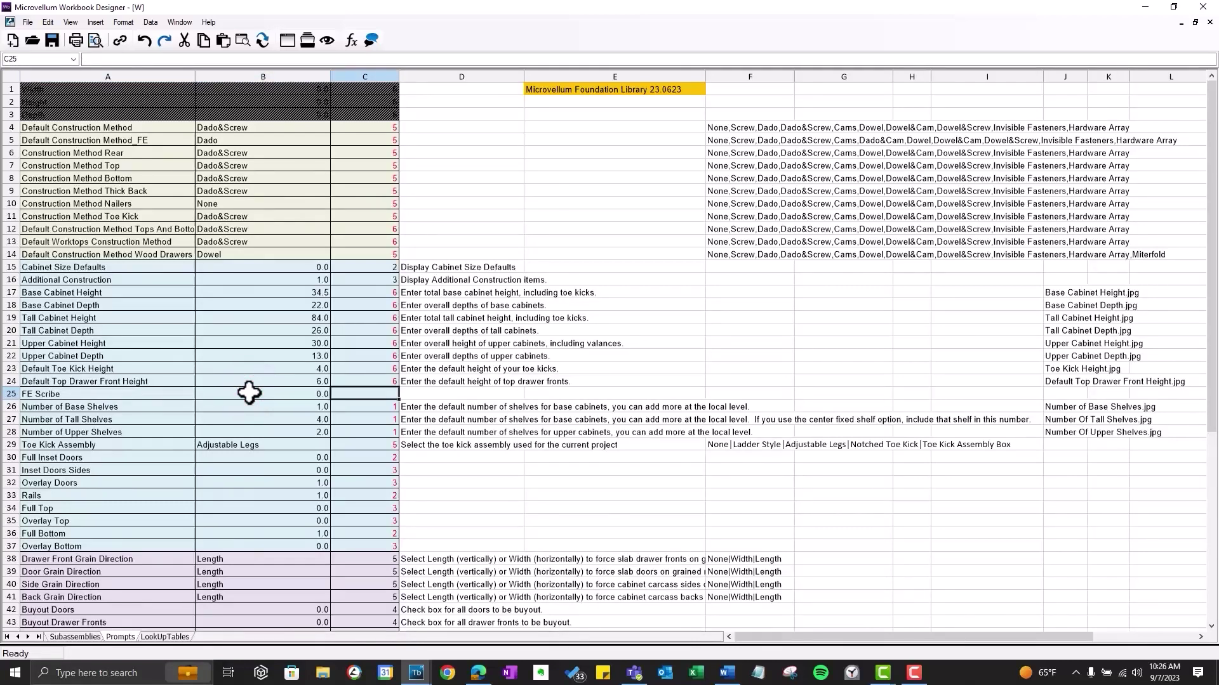
pyautogui.write('1')
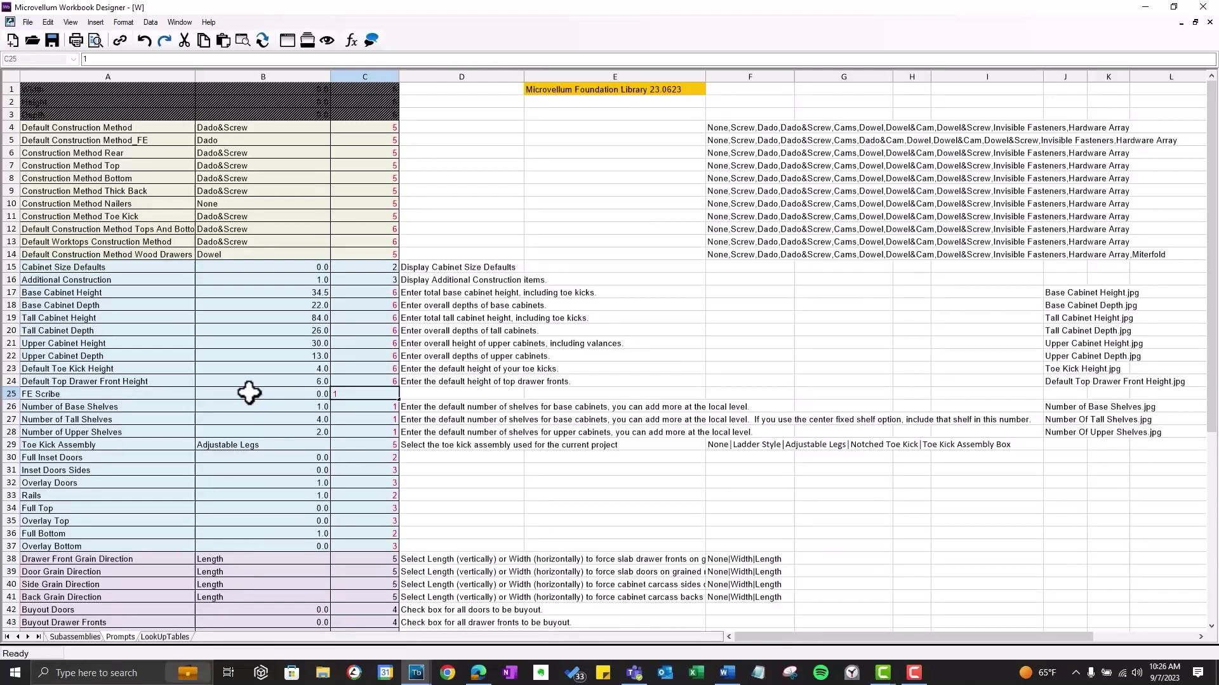
pyautogui.click(346, 393)
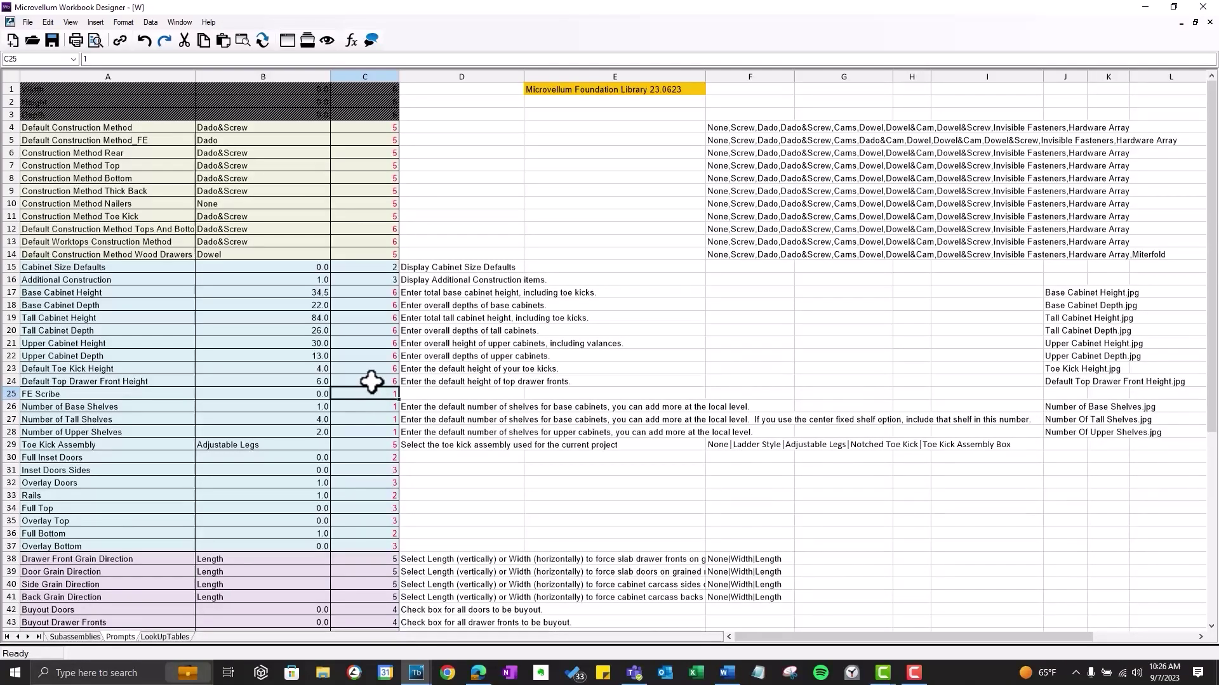
pyautogui.click(370, 380)
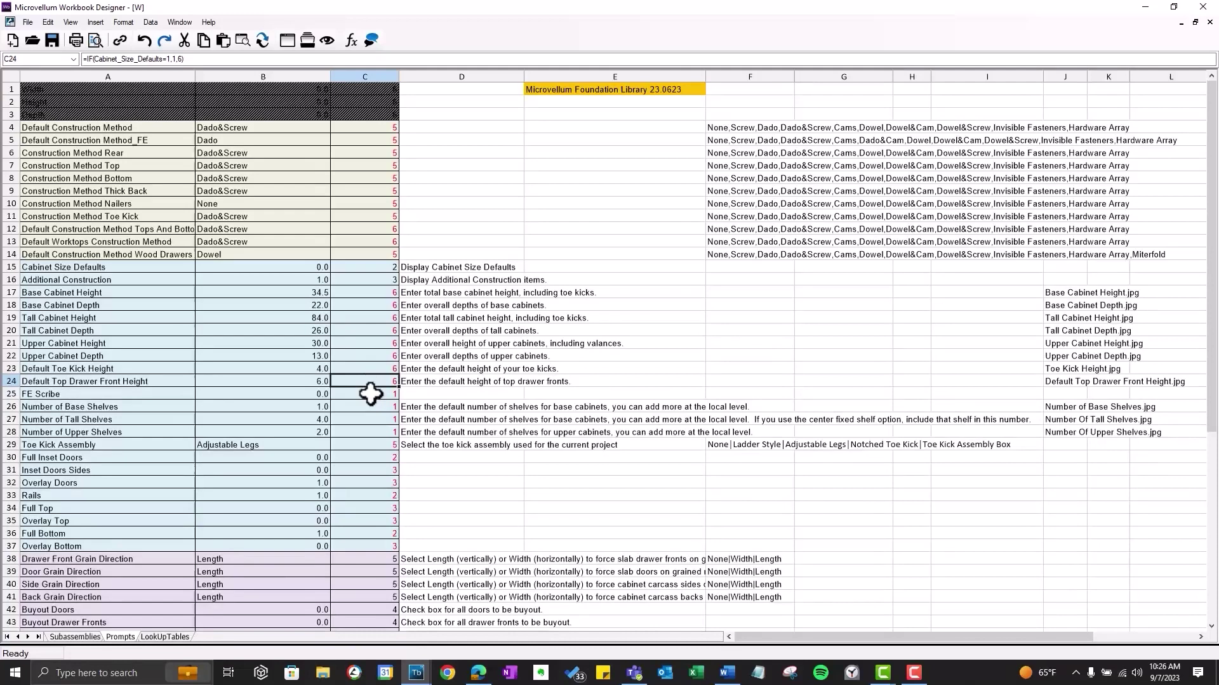
# Step: Make C25 match the cabinet-size-default value 6 shown in C24
pyautogui.click(374, 381)
pyautogui.moveTo(400, 382); pyautogui.dragTo(346, 393)
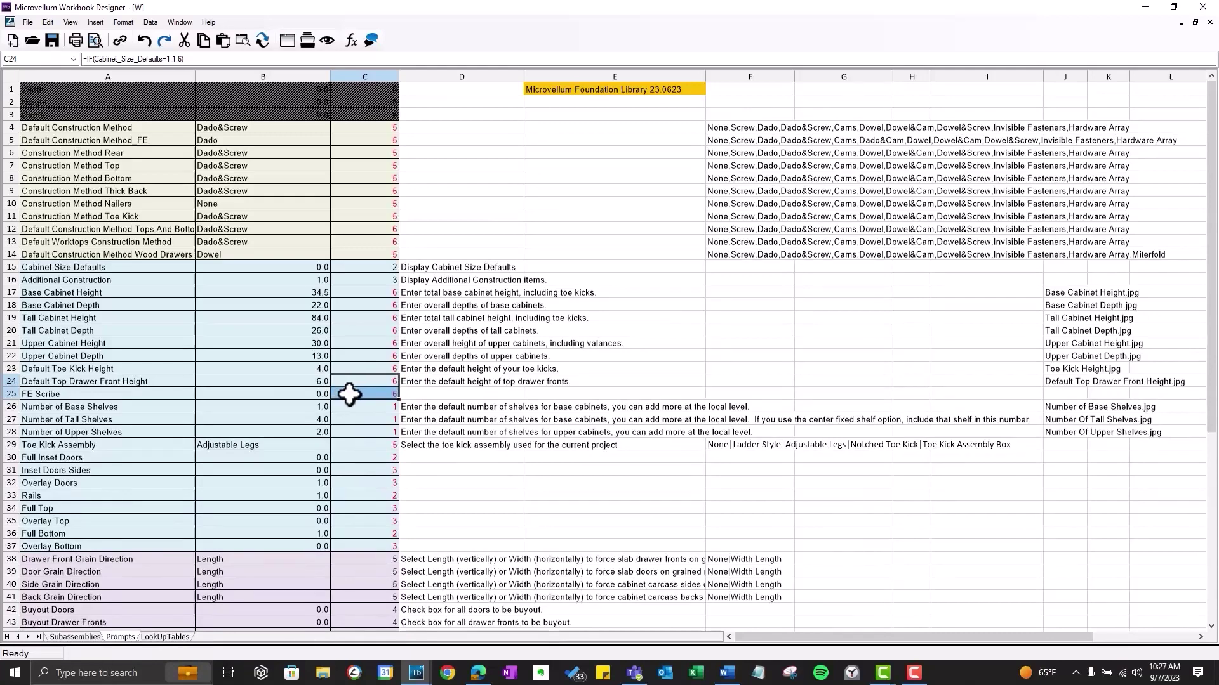
pyautogui.click(352, 393)
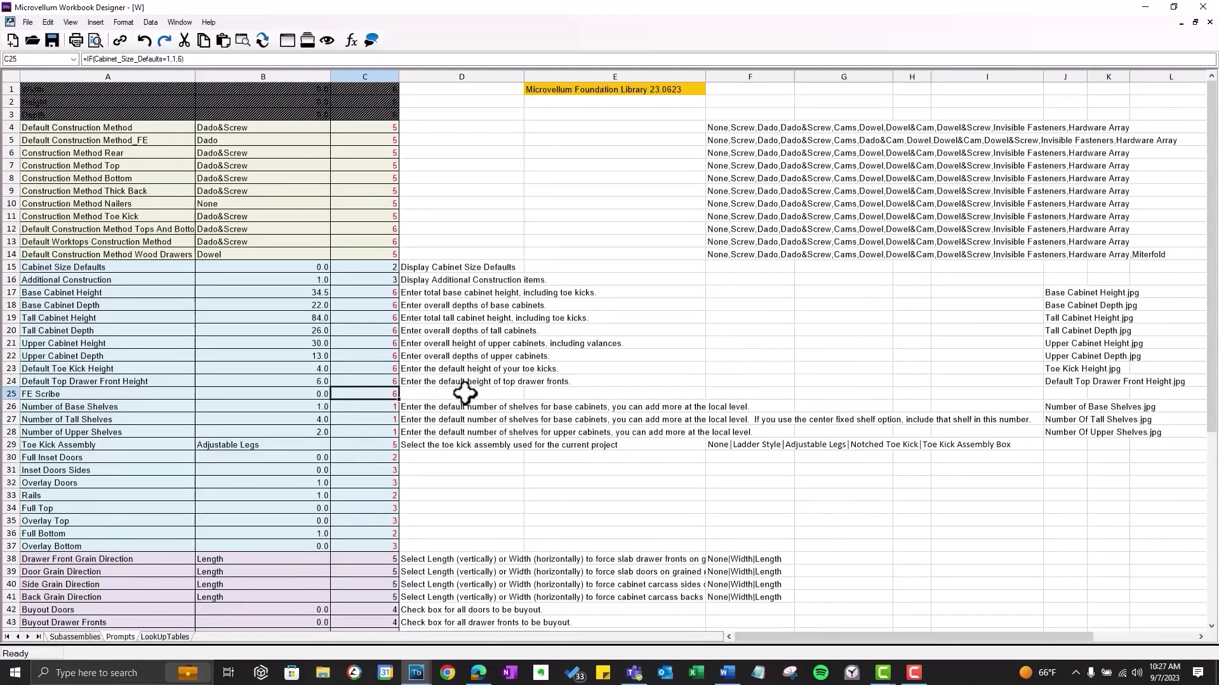
pyautogui.moveTo(803, 638); pyautogui.dragTo(833, 642)
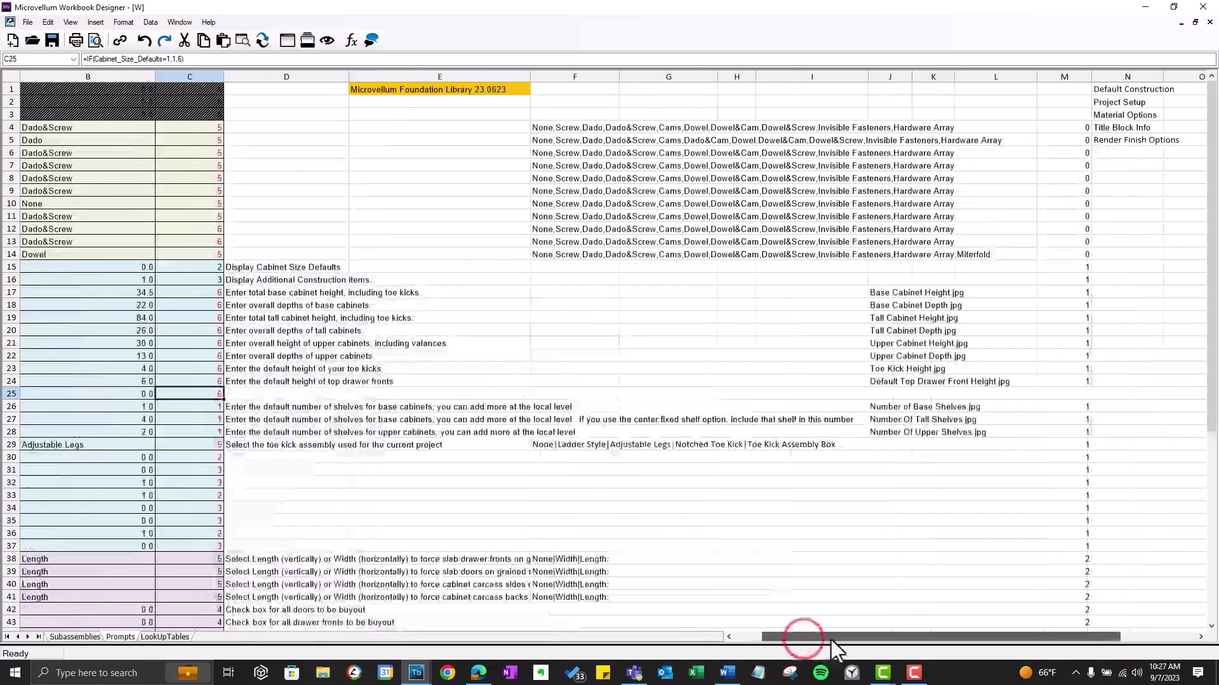
# Step: Copy the M24 formula down into M25, then select the FE Scribe cells A25:B25
pyautogui.click(1057, 396)
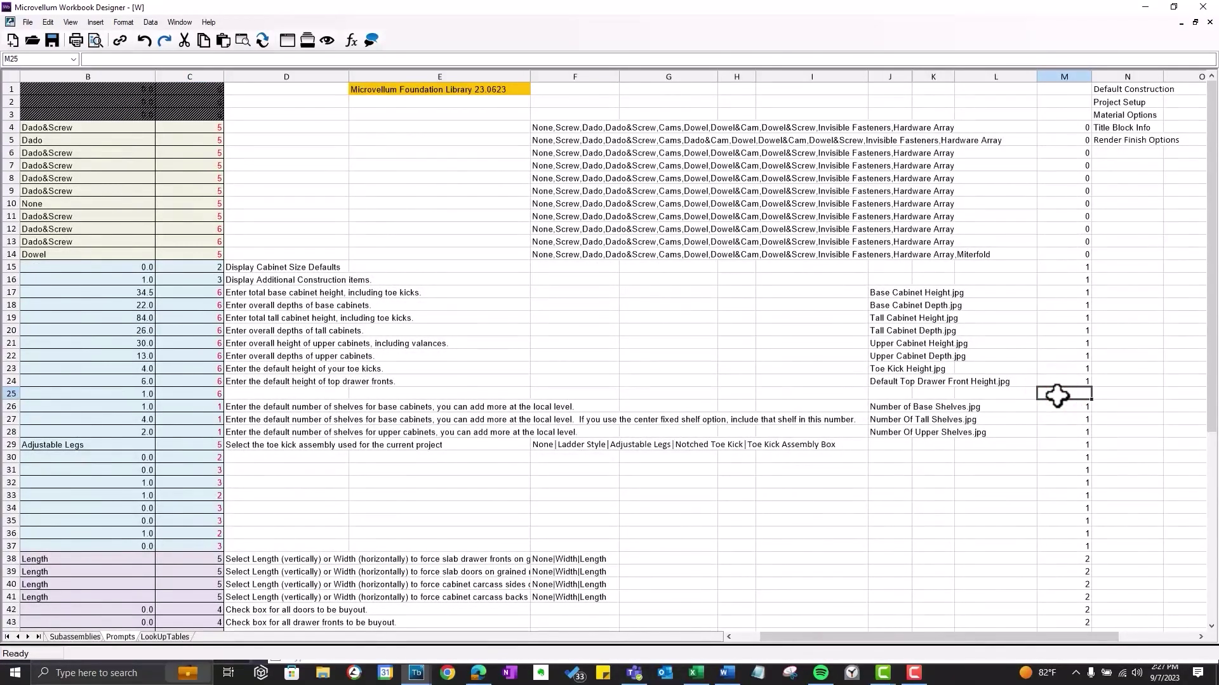
pyautogui.click(1083, 385)
pyautogui.moveTo(1091, 386); pyautogui.dragTo(1090, 399)
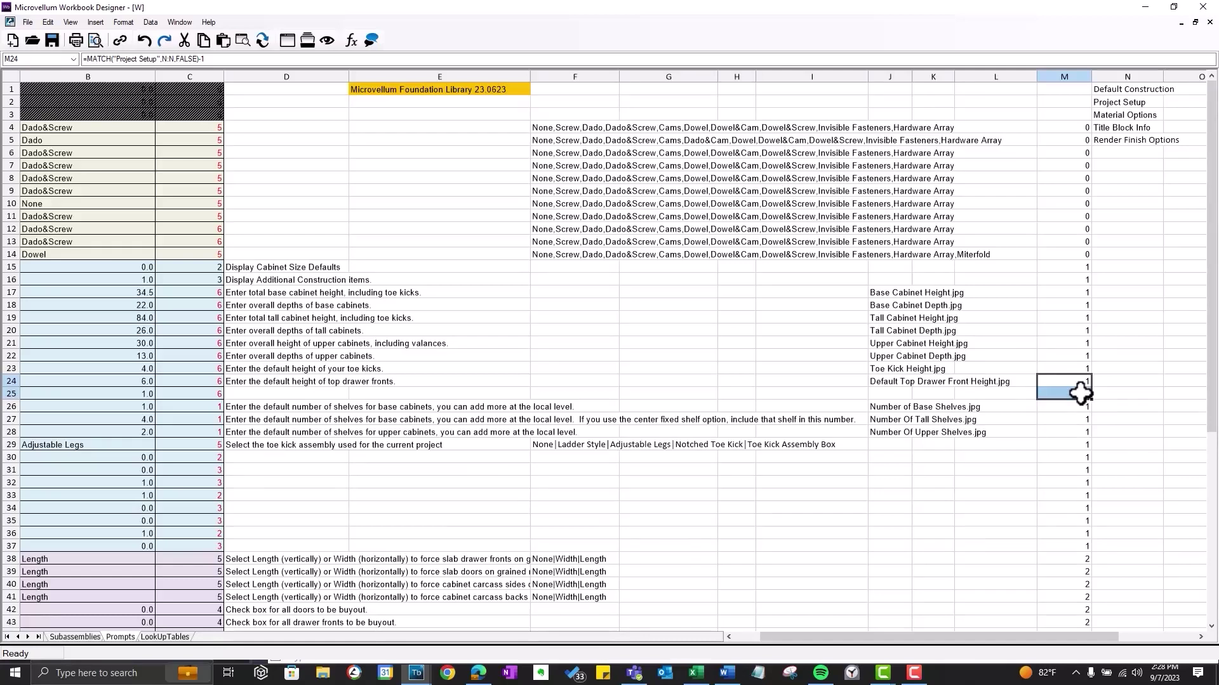
pyautogui.click(1079, 394)
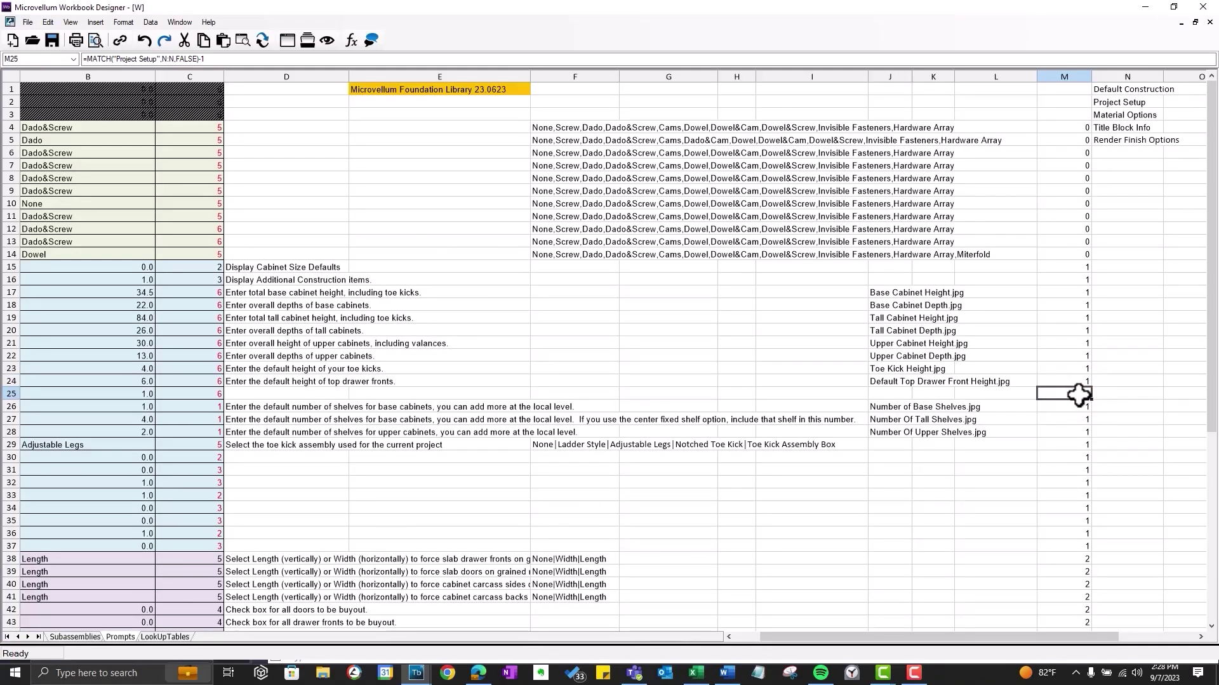
pyautogui.moveTo(158, 394); pyautogui.dragTo(223, 394)
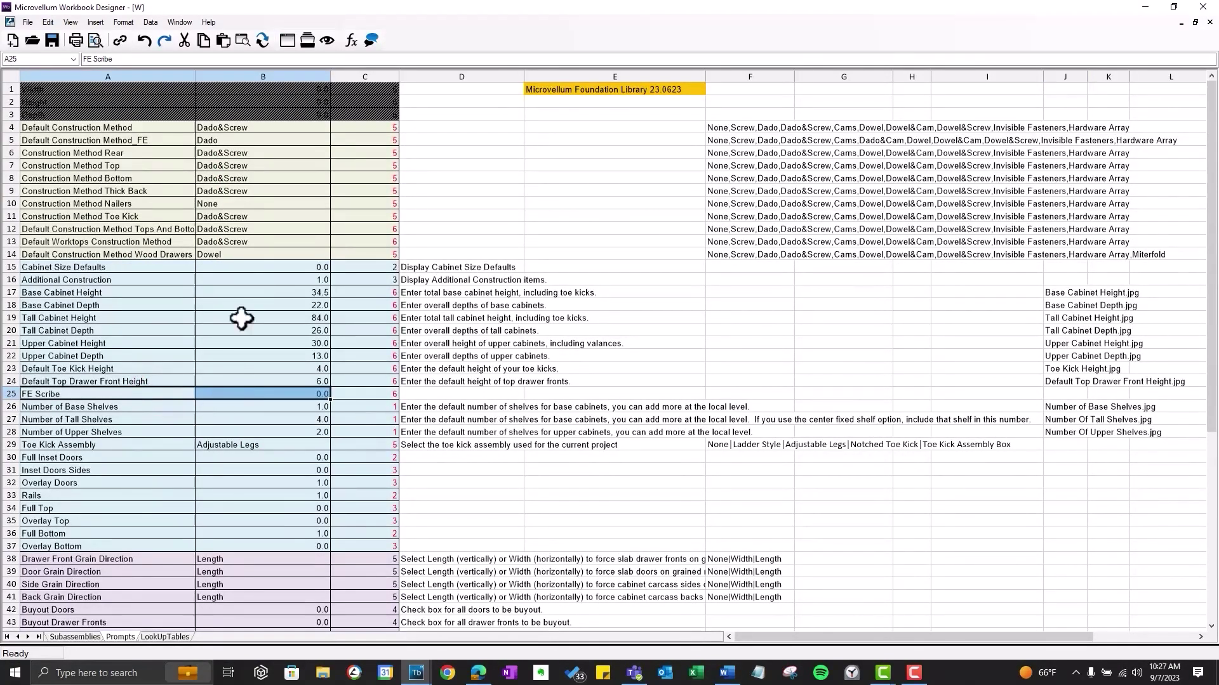
# Step: Name B25 FE_Scribe from its A25 label, then close Workbook Designer saving changes
pyautogui.click(95, 23)
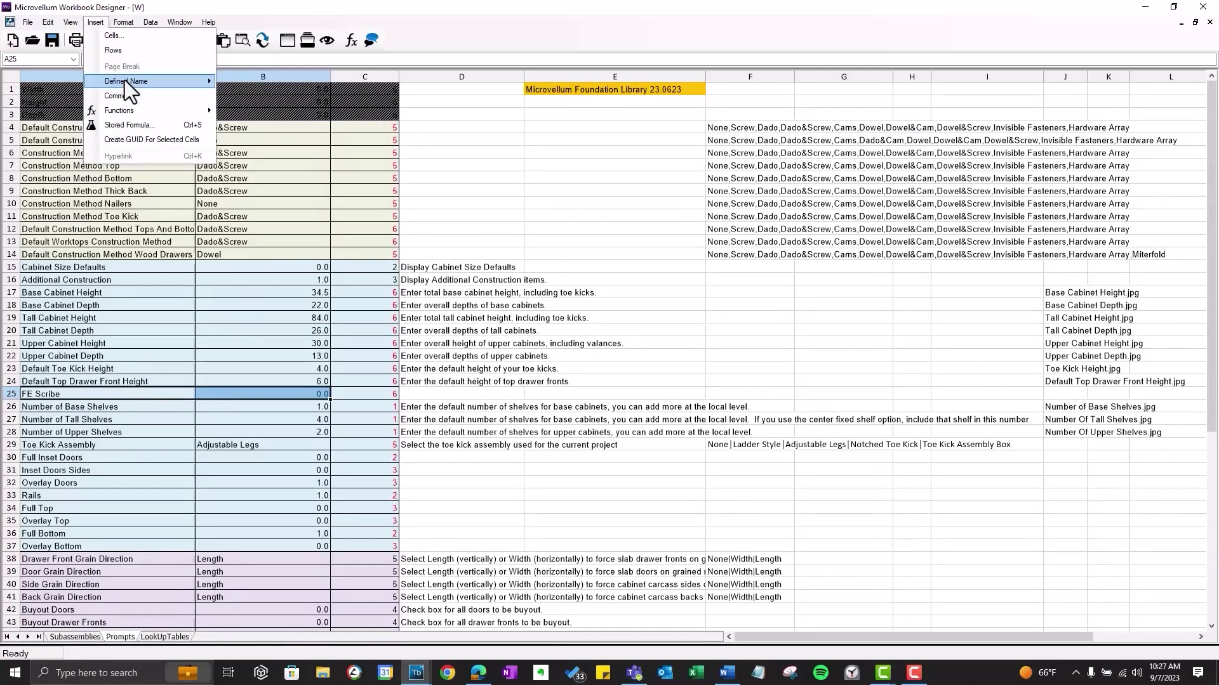
pyautogui.moveTo(125, 80)
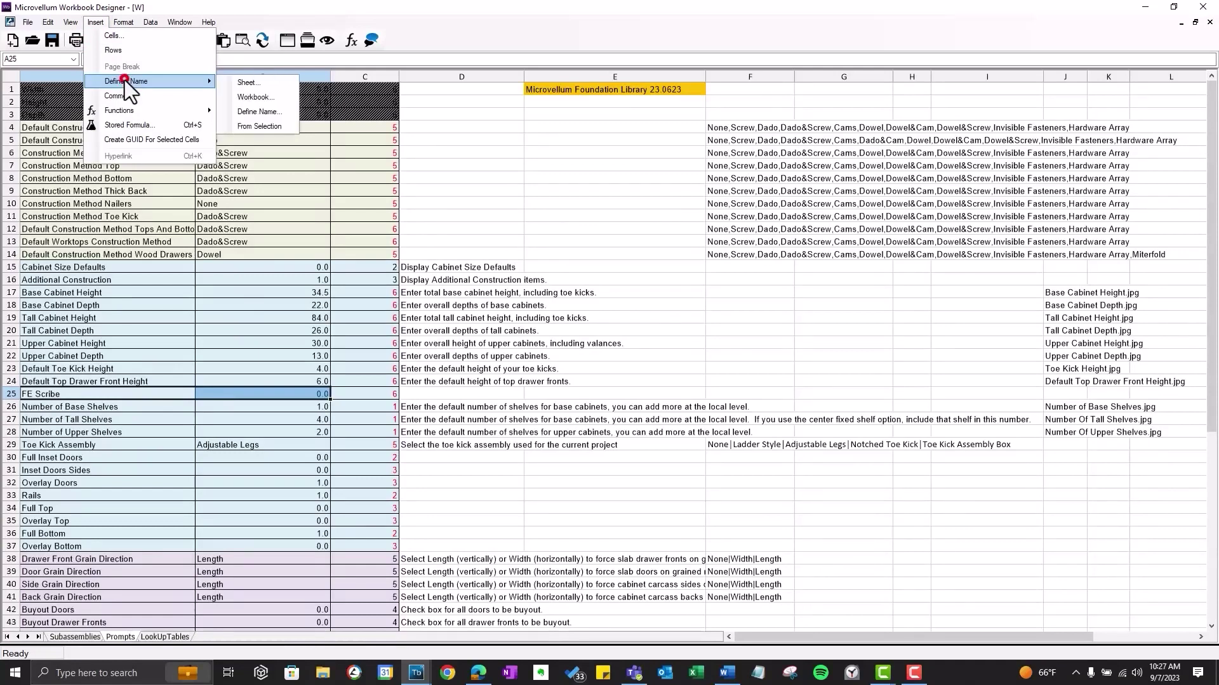
pyautogui.click(264, 127)
pyautogui.click(603, 383)
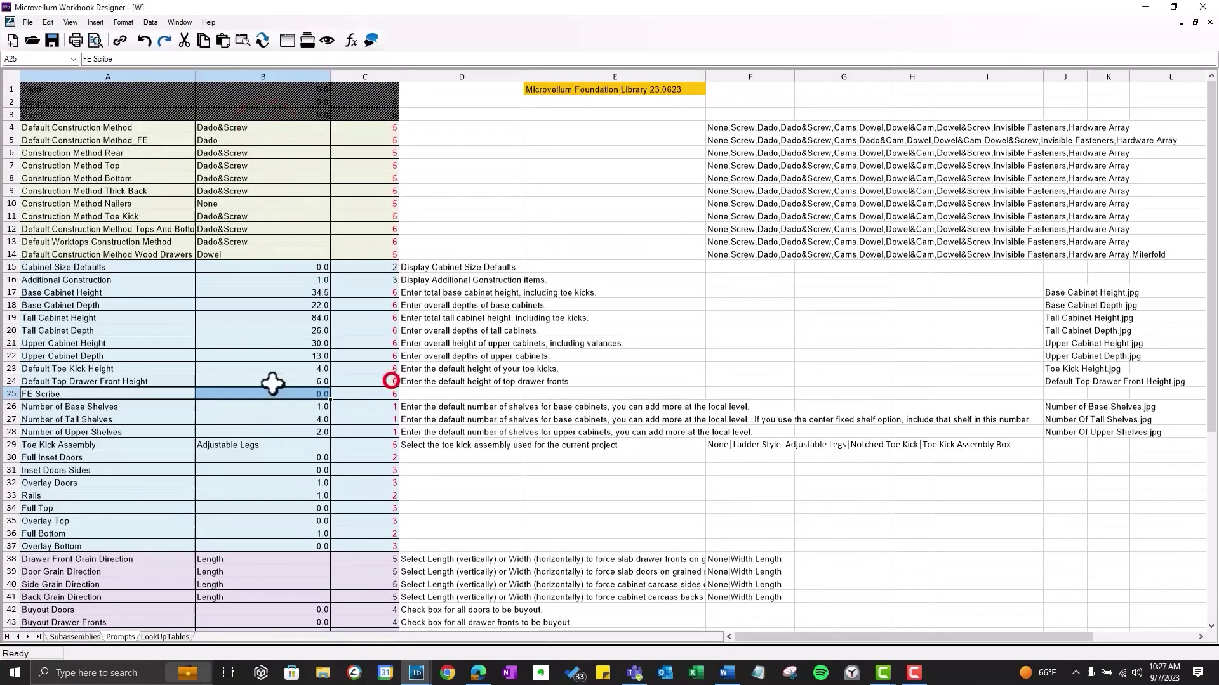
pyautogui.click(272, 395)
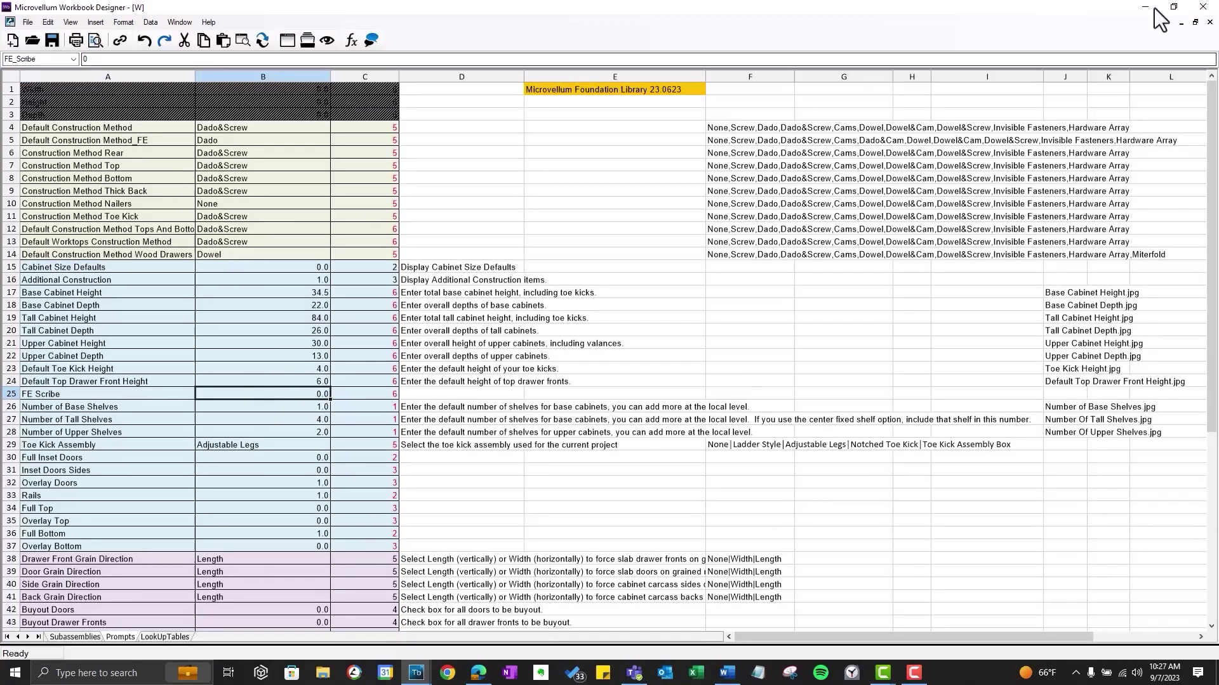
pyautogui.click(1202, 6)
pyautogui.click(608, 353)
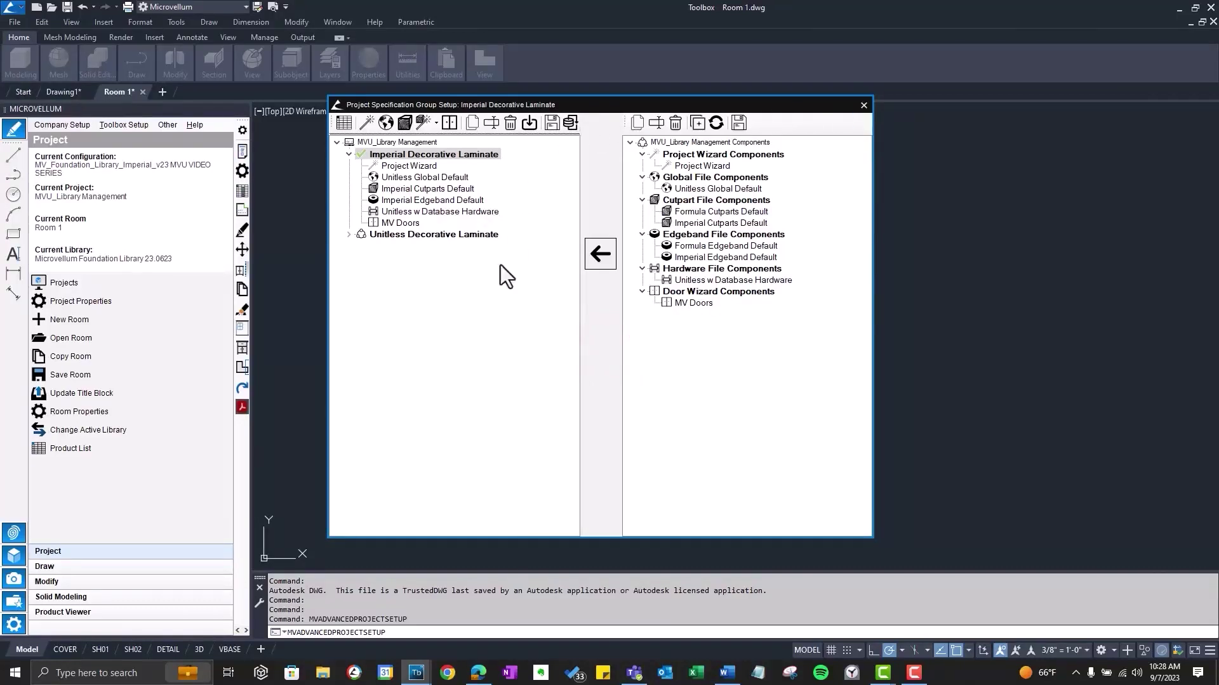
pyautogui.click(368, 123)
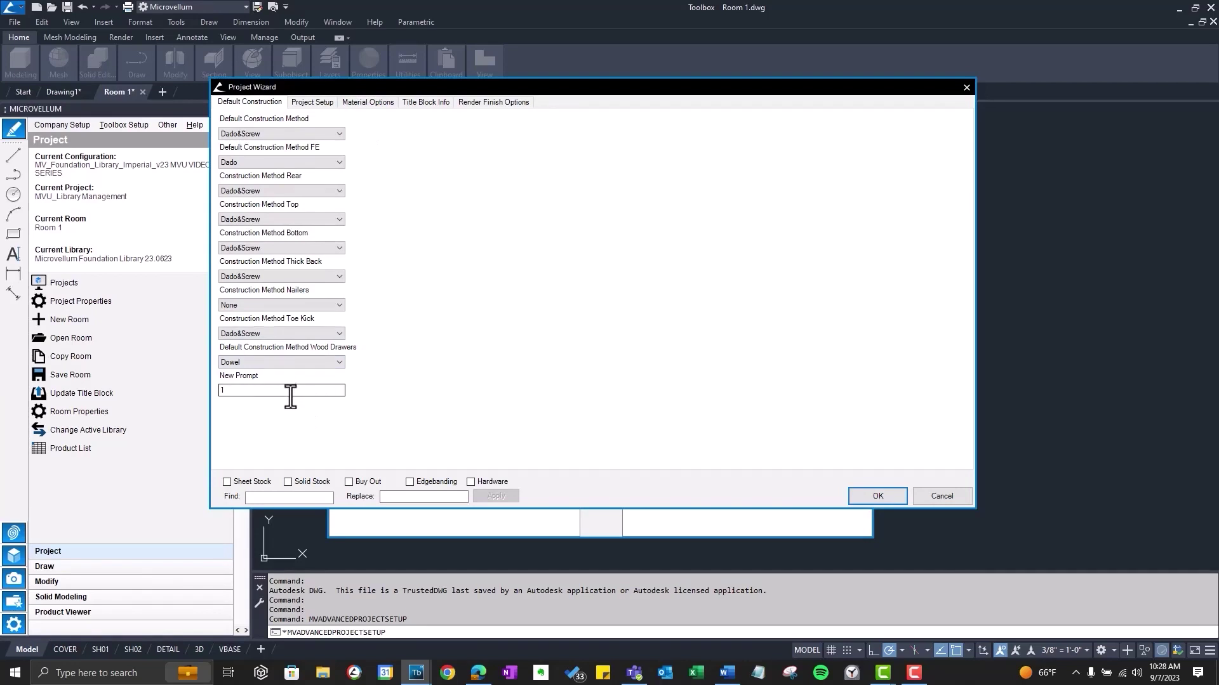
pyautogui.click(309, 102)
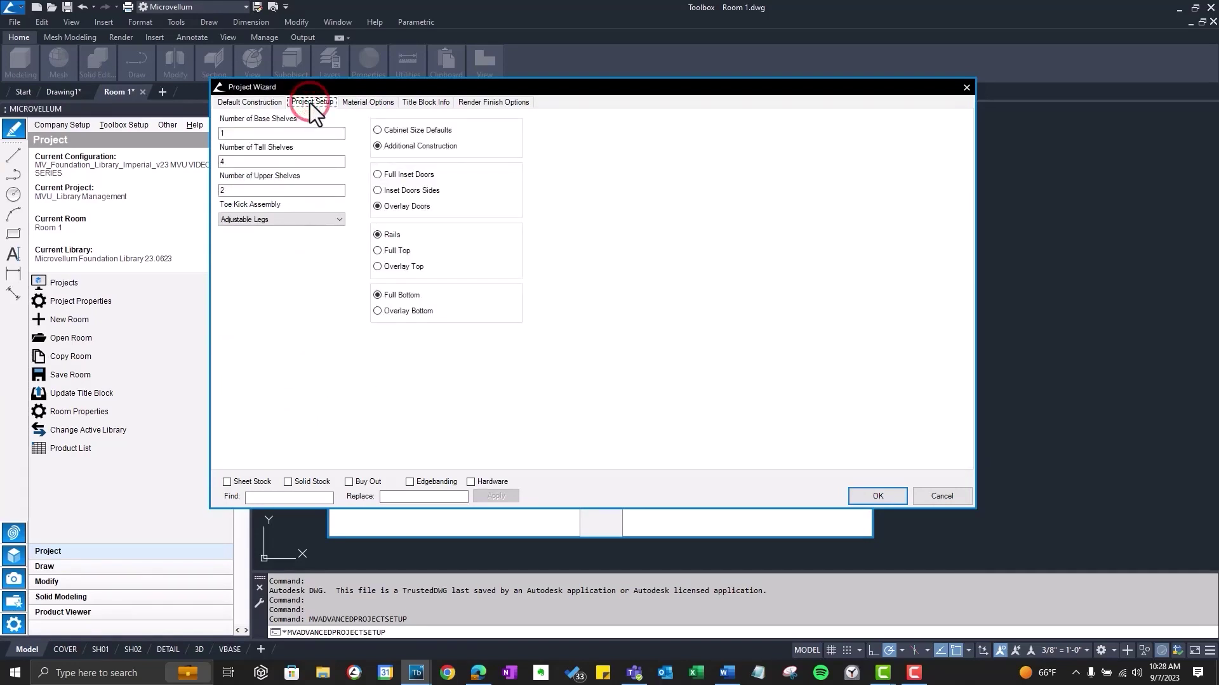
pyautogui.click(394, 131)
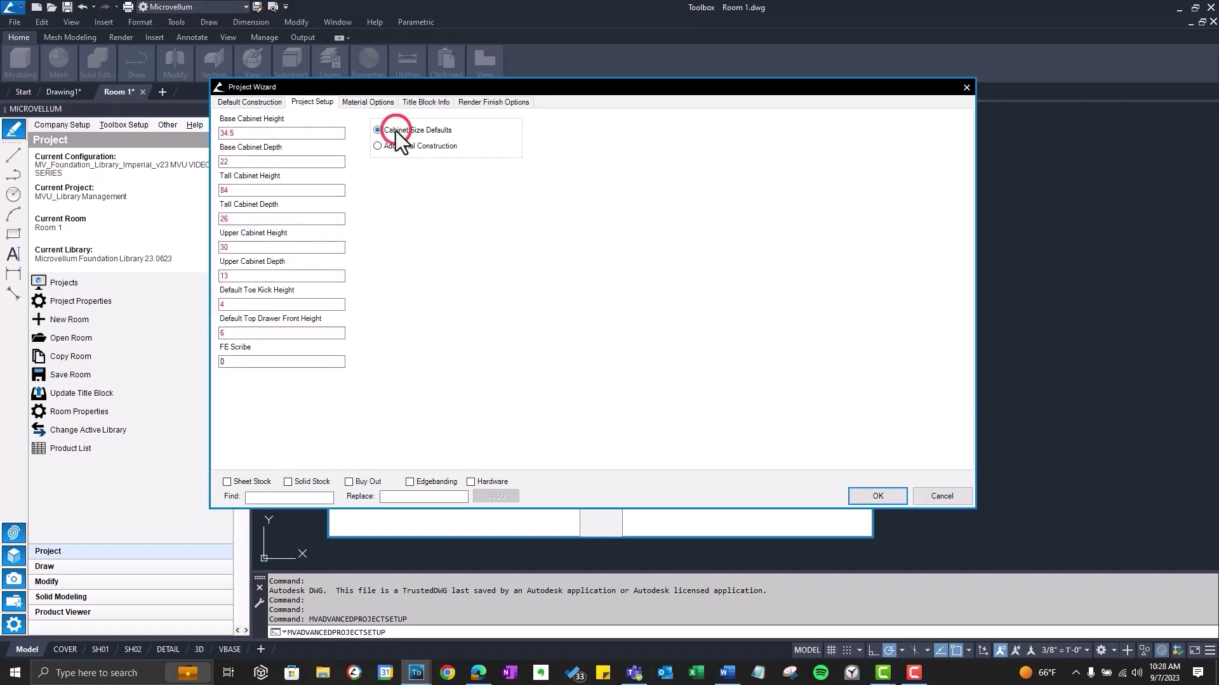
pyautogui.click(240, 361)
pyautogui.press('Return')
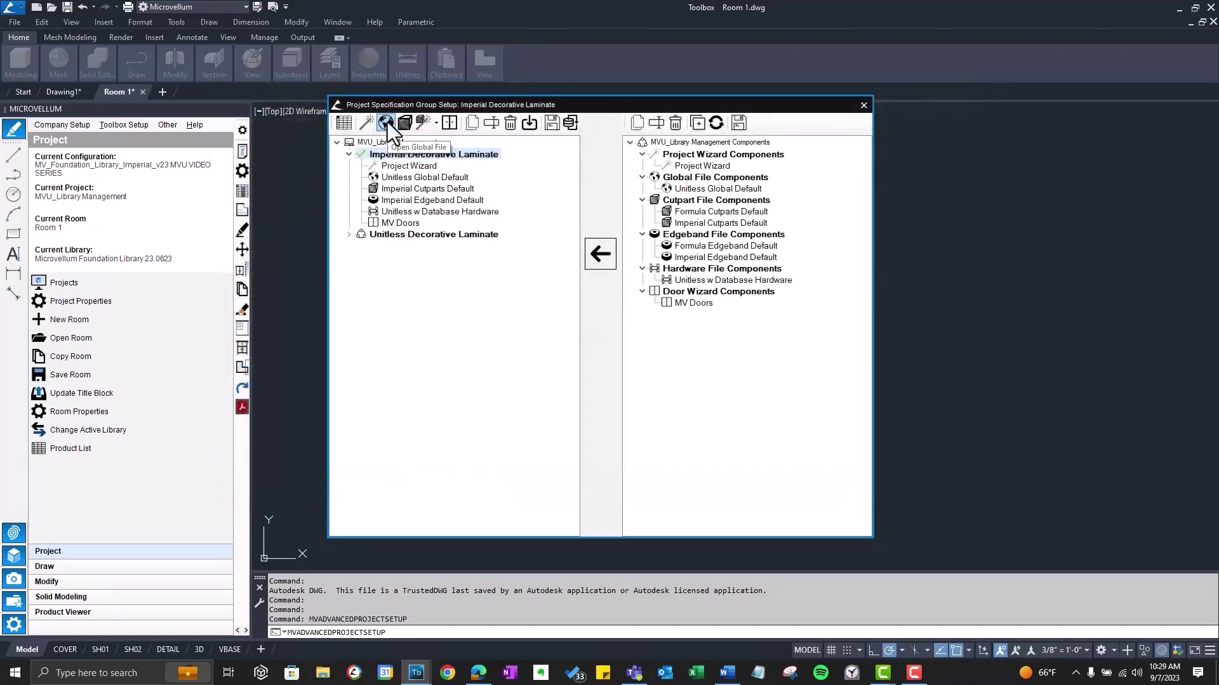
# Step: Open the global variables file, search for FE Scribe, and select its value of 0
pyautogui.click(387, 122)
pyautogui.click(277, 91)
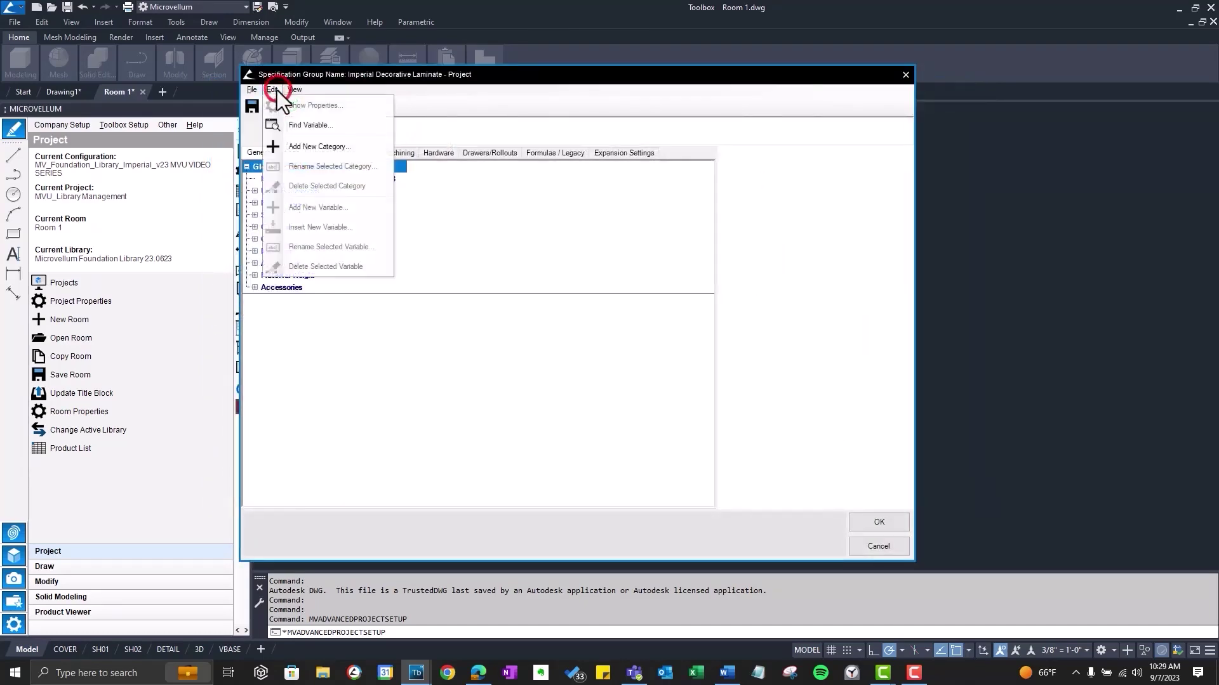
pyautogui.click(307, 125)
pyautogui.click(569, 283)
pyautogui.scroll(-10, 569, 285)
pyautogui.scroll(-15, 558, 381)
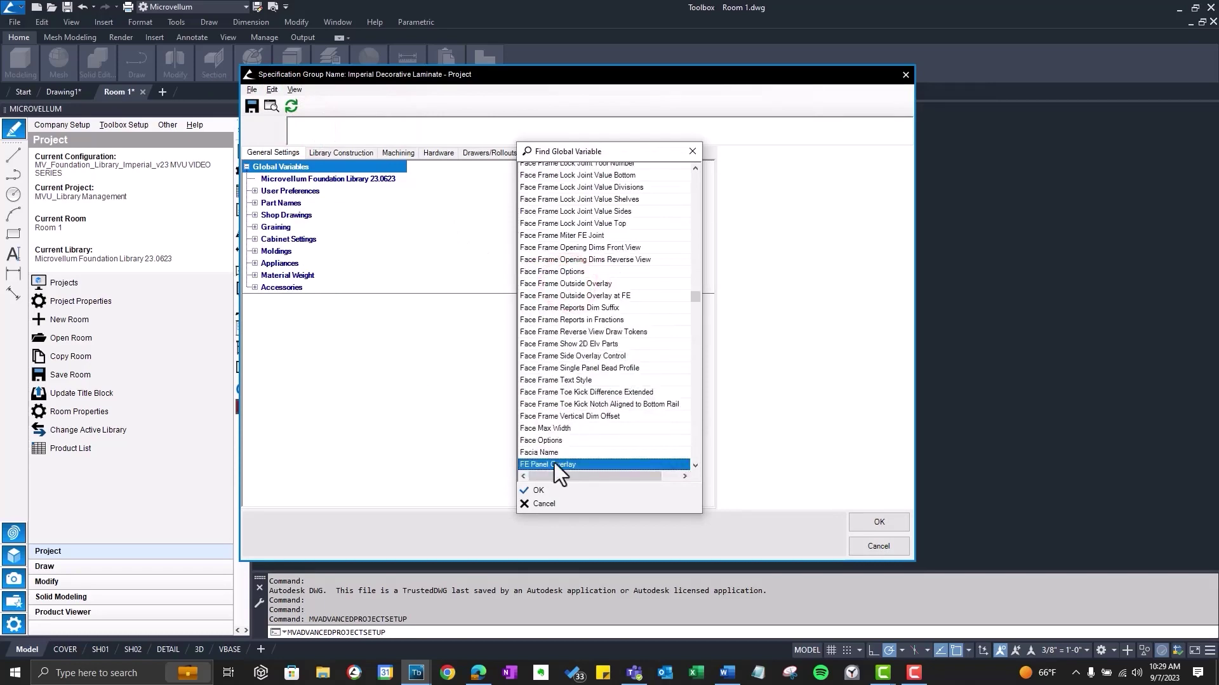
pyautogui.doubleClick(546, 369)
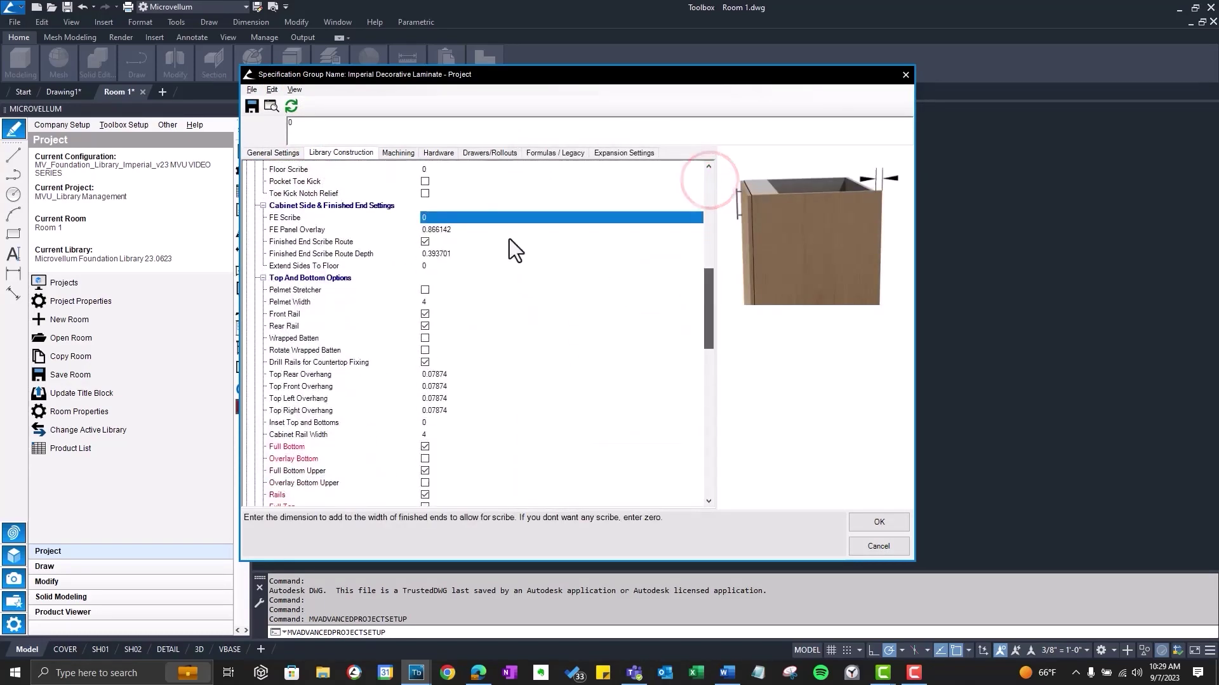
pyautogui.click(427, 219)
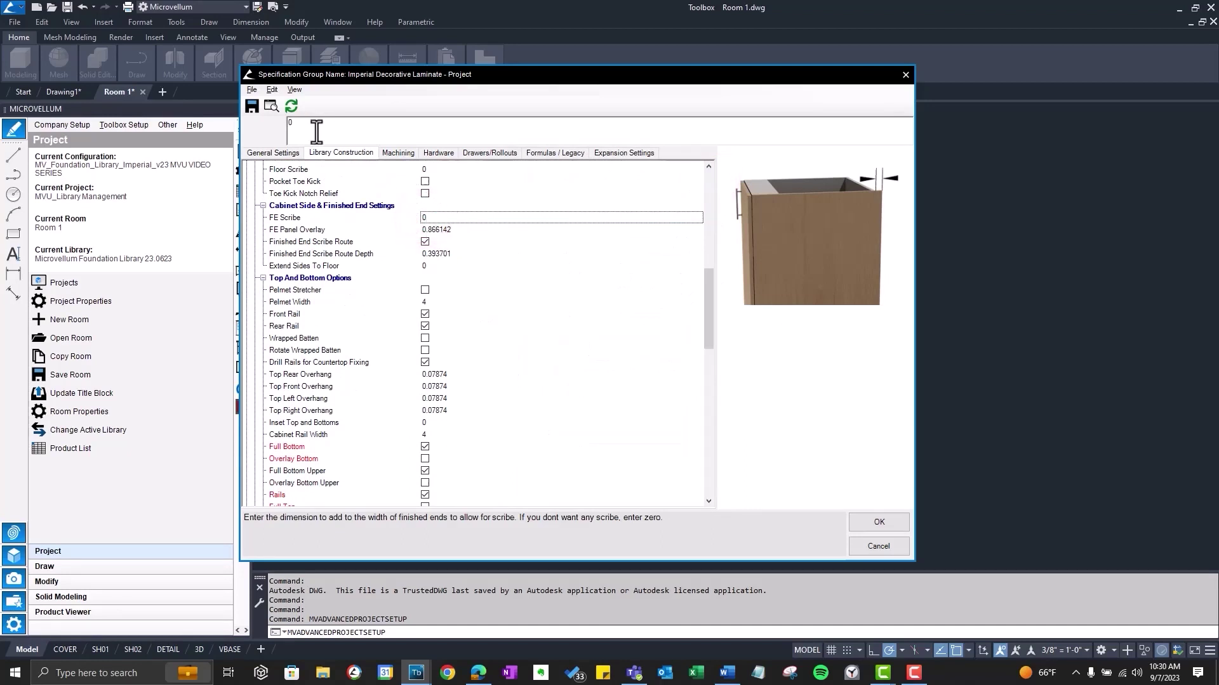
# Step: Enter =W!FE_Scribe as the FE Scribe formula, fixing the stray typo, then reselect FE Scribe
pyautogui.click(299, 126)
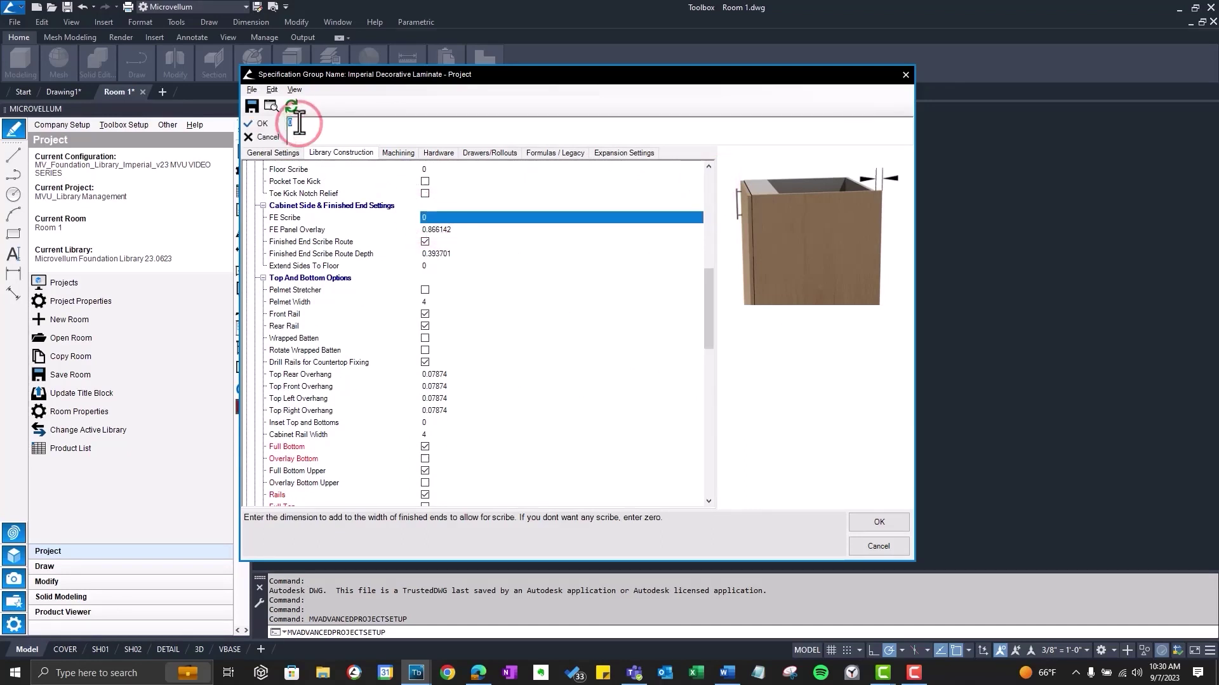
pyautogui.write('=W')
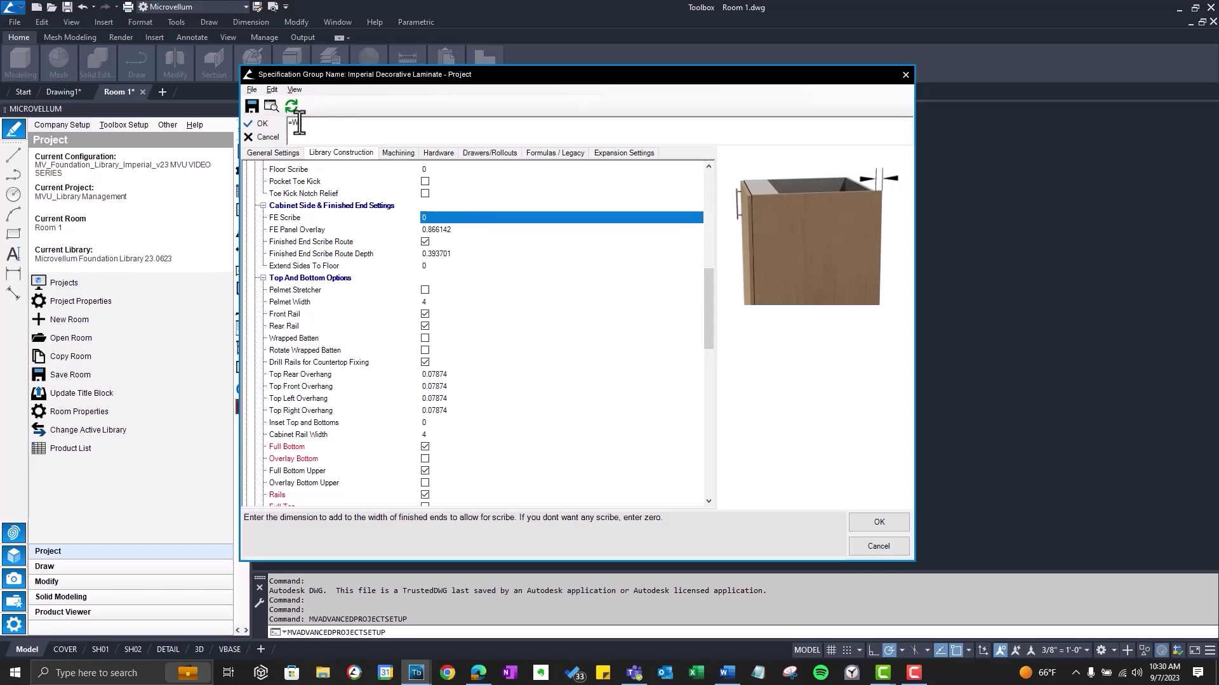
pyautogui.write('!FE_Scriber')
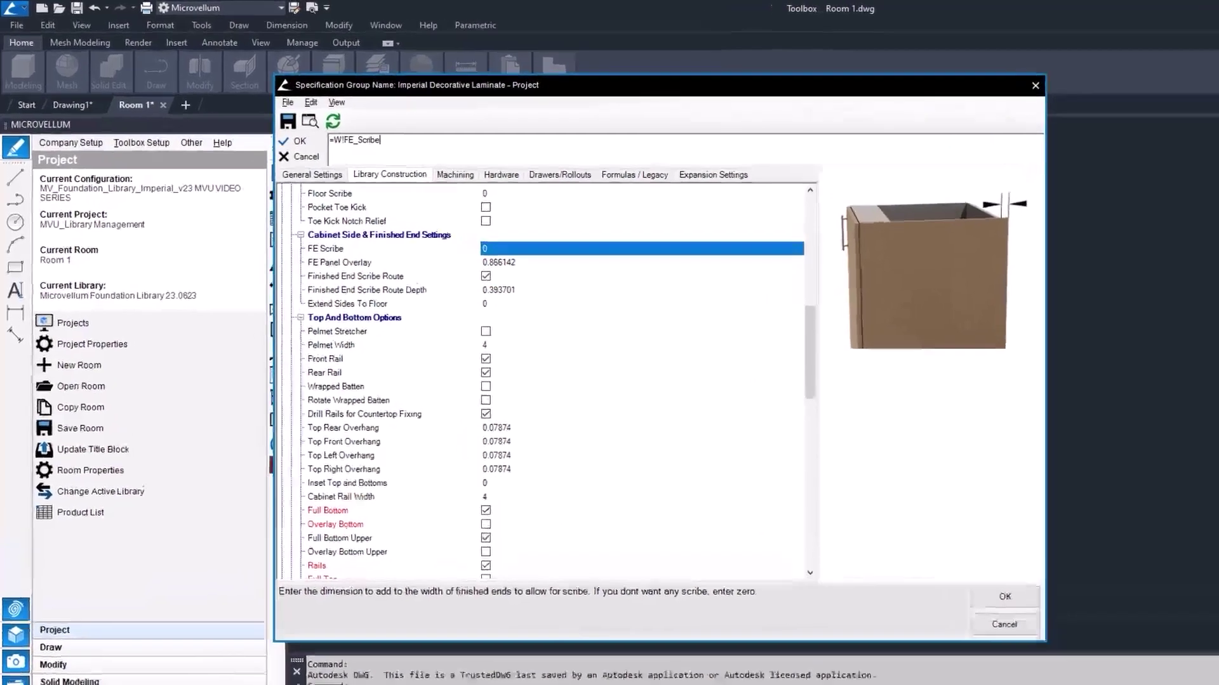
pyautogui.press('BackSpace')
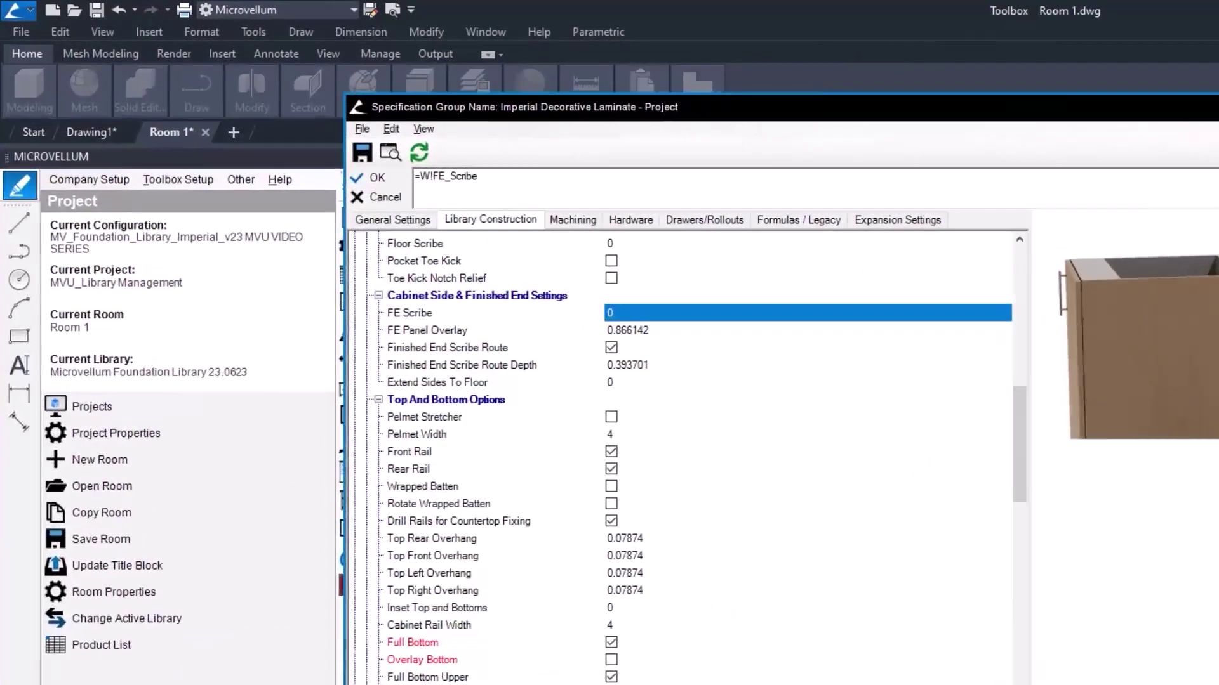
pyautogui.click(370, 178)
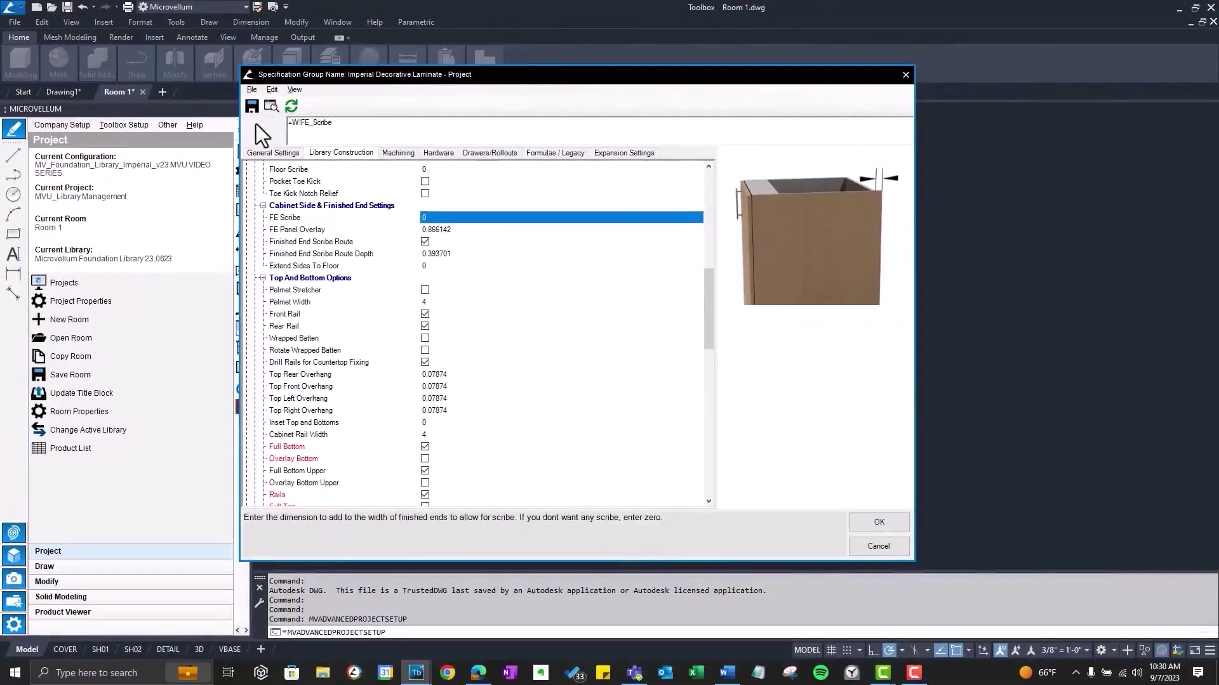
pyautogui.click(429, 217)
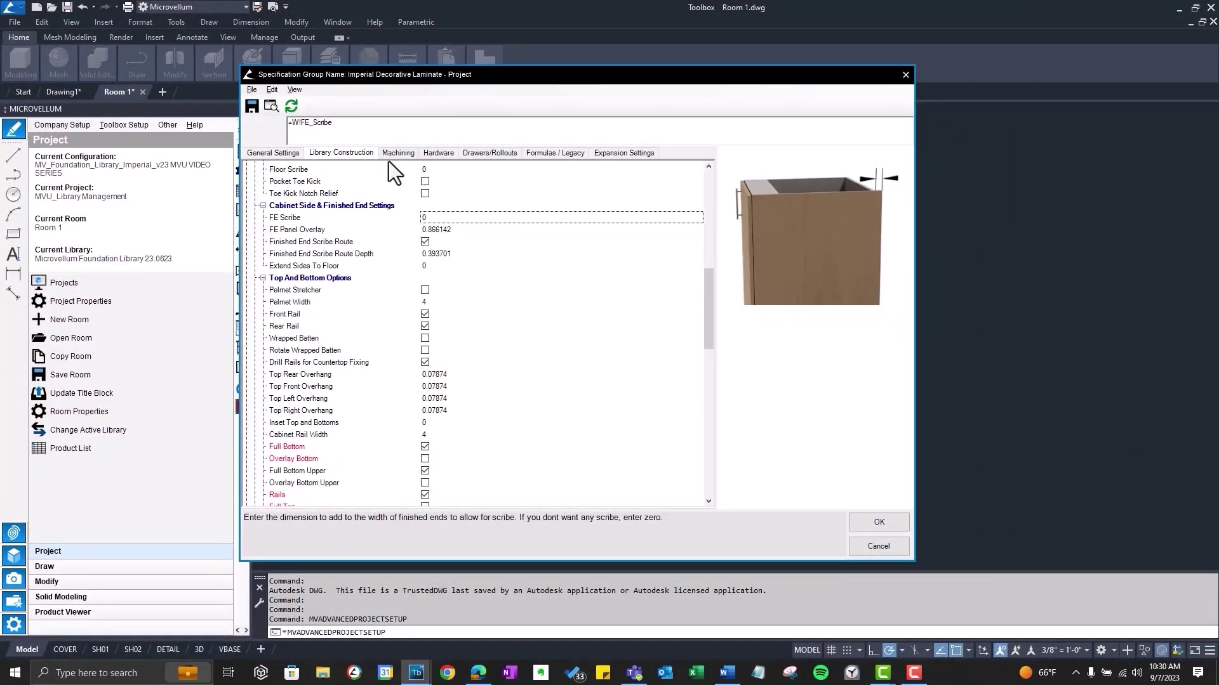
pyautogui.scroll(2, 295, 290)
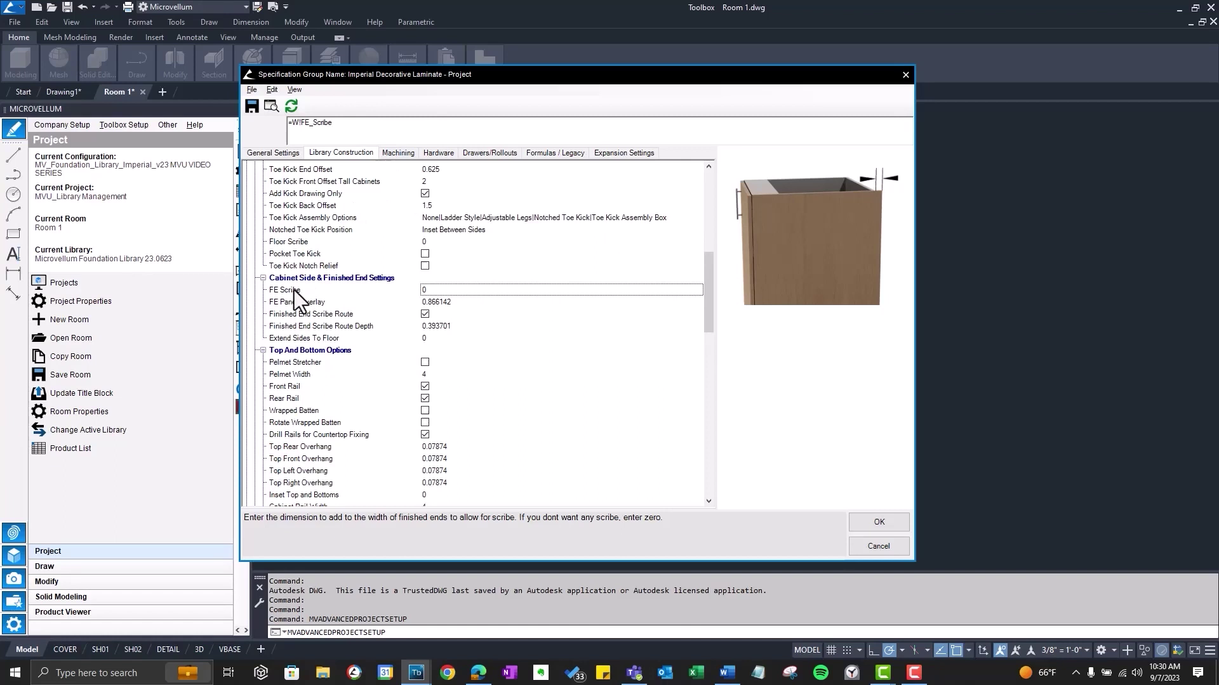
pyautogui.click(294, 290)
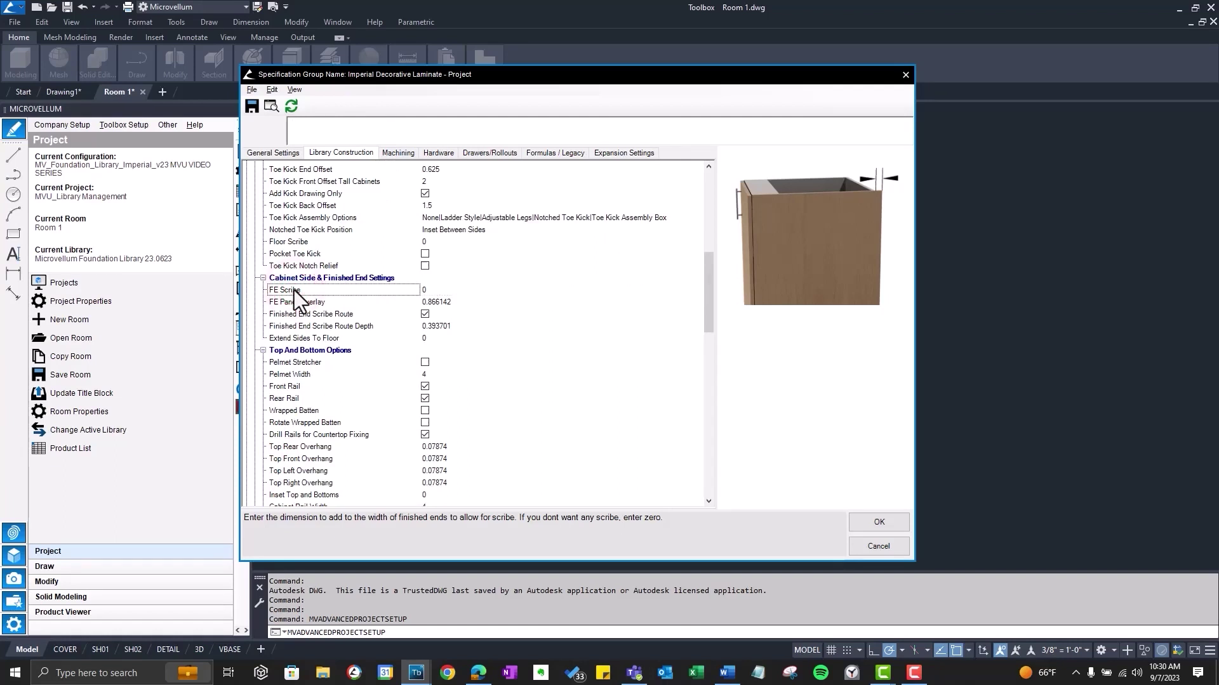
# Step: In FE Scribe's properties, set Control Type to Dimmed Text Box and Color to Red
pyautogui.rightClick(295, 290)
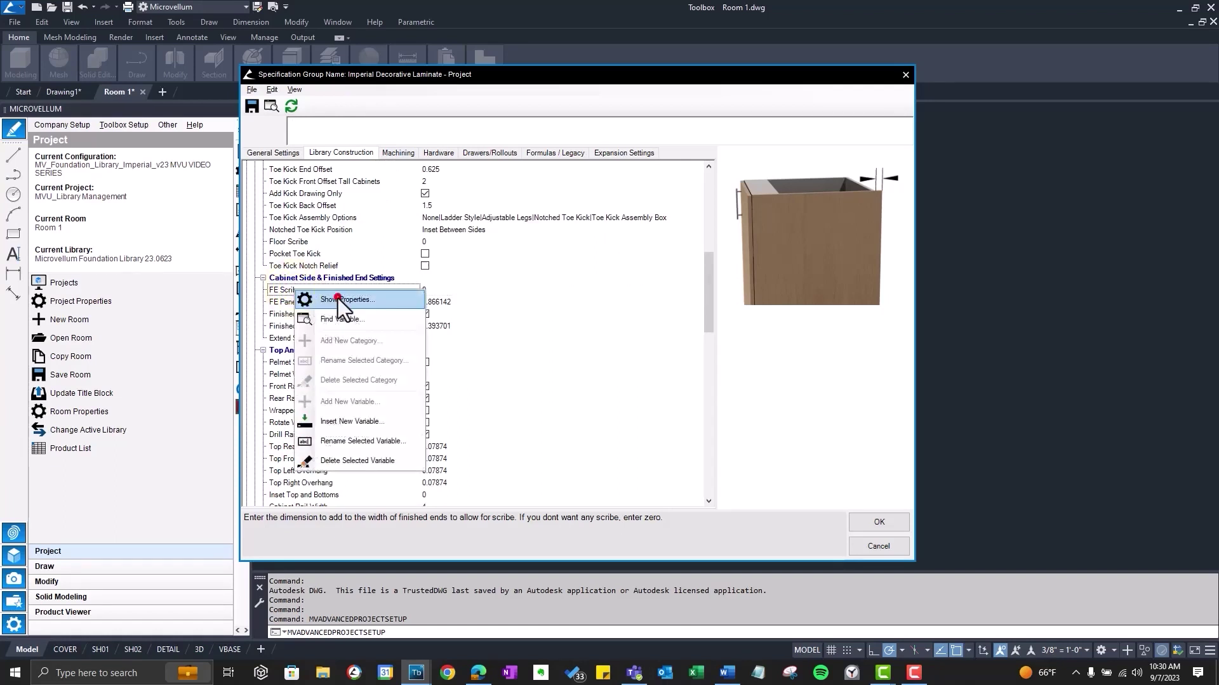
pyautogui.click(337, 298)
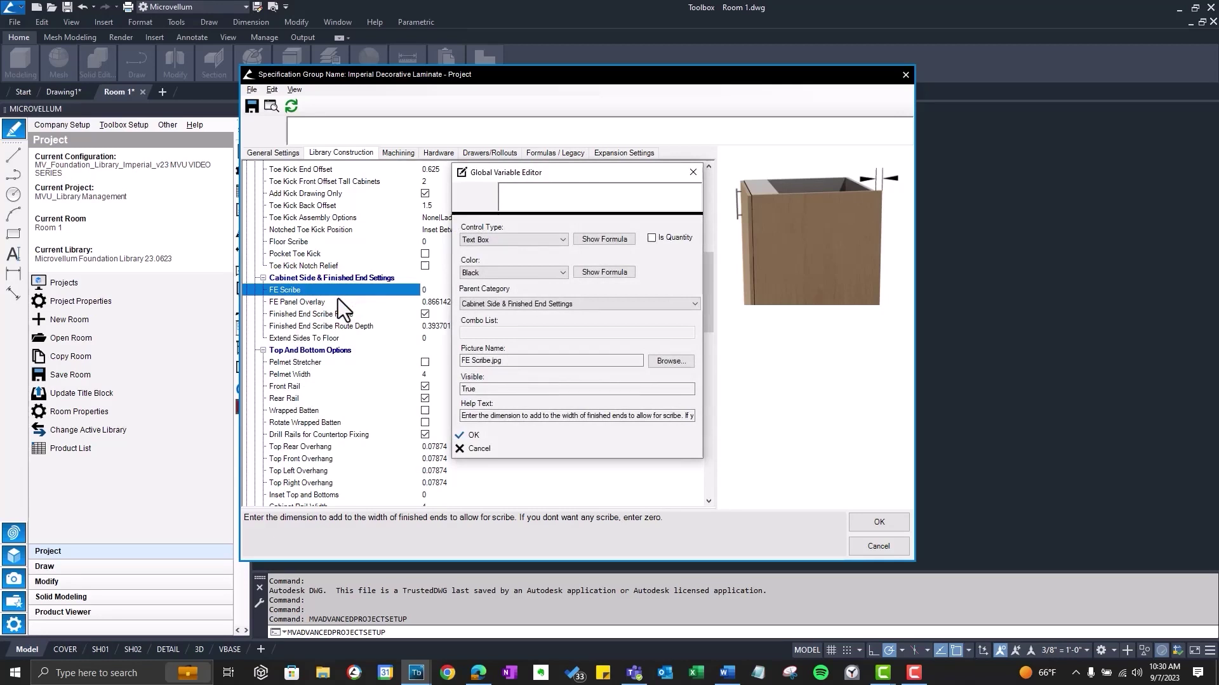
pyautogui.click(561, 240)
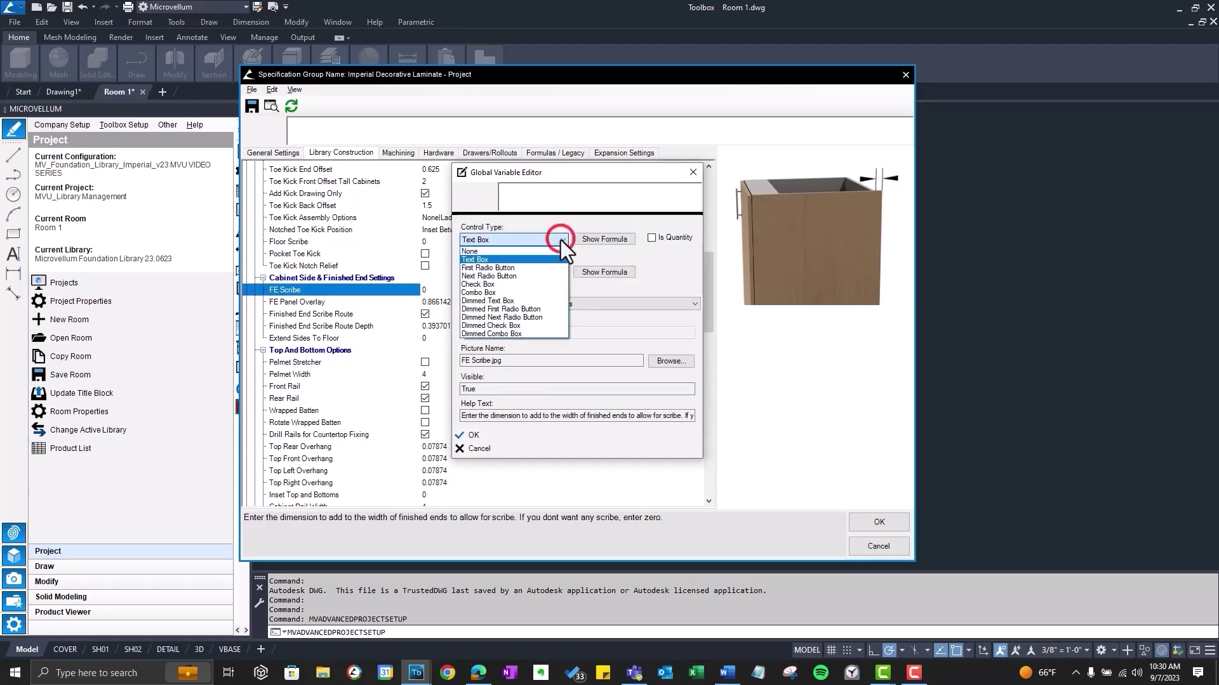
pyautogui.click(516, 301)
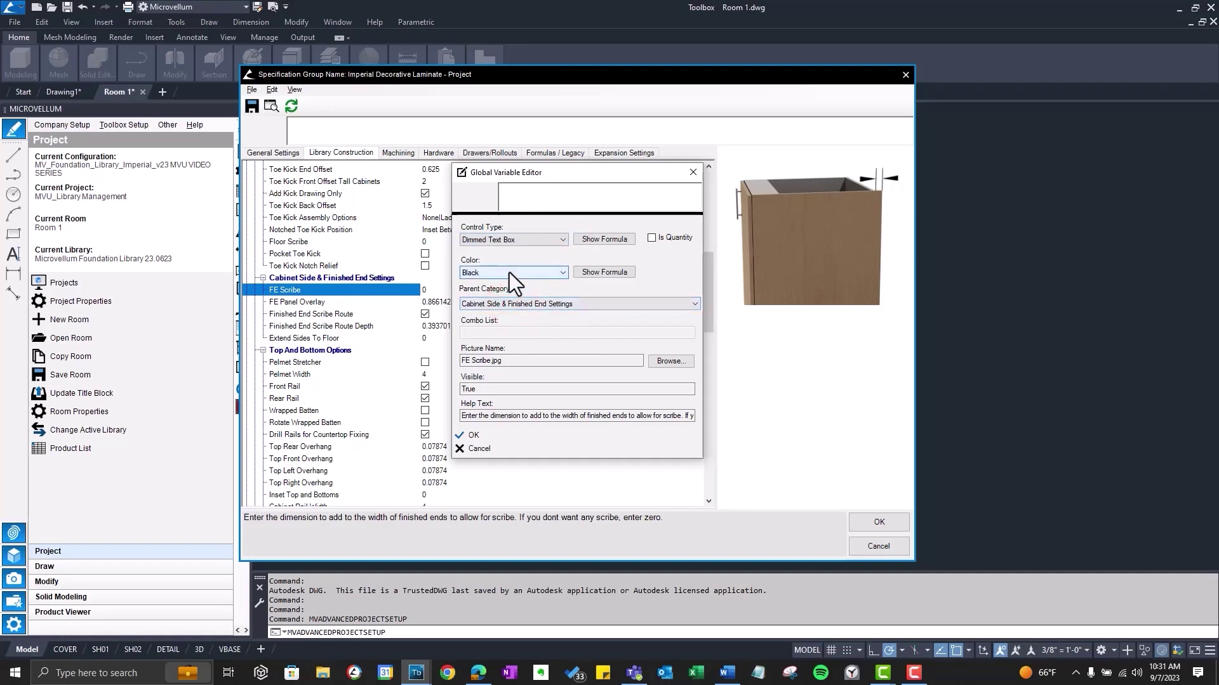
pyautogui.click(509, 272)
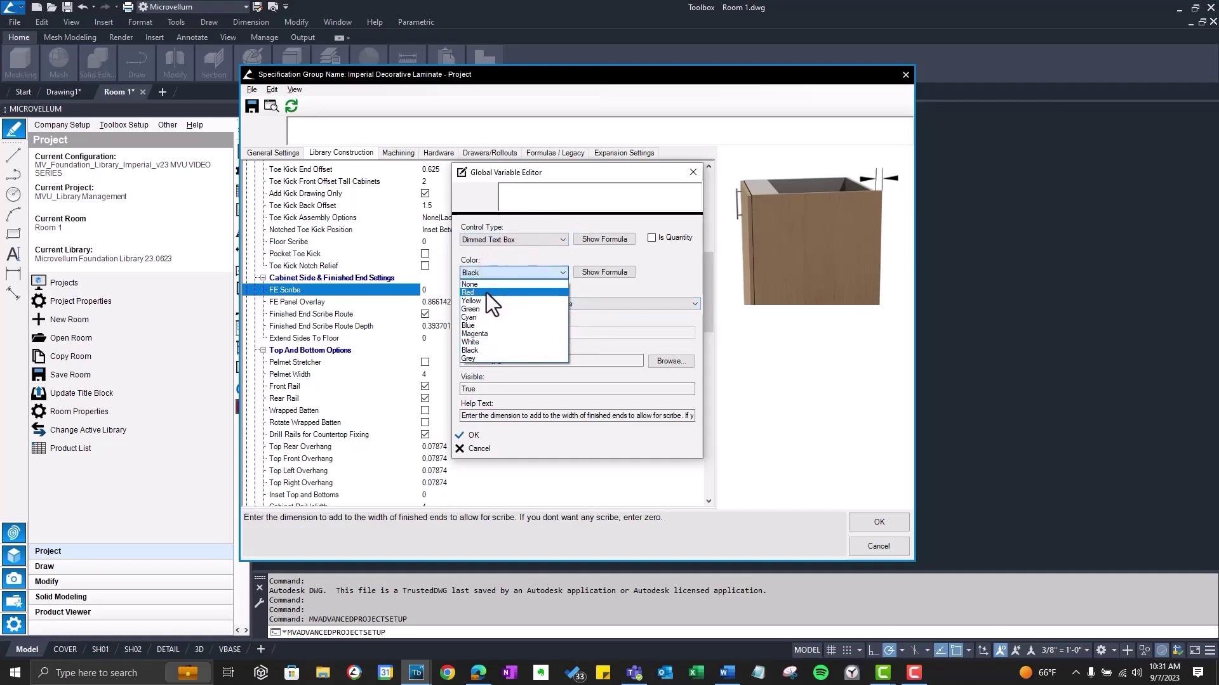
pyautogui.click(486, 291)
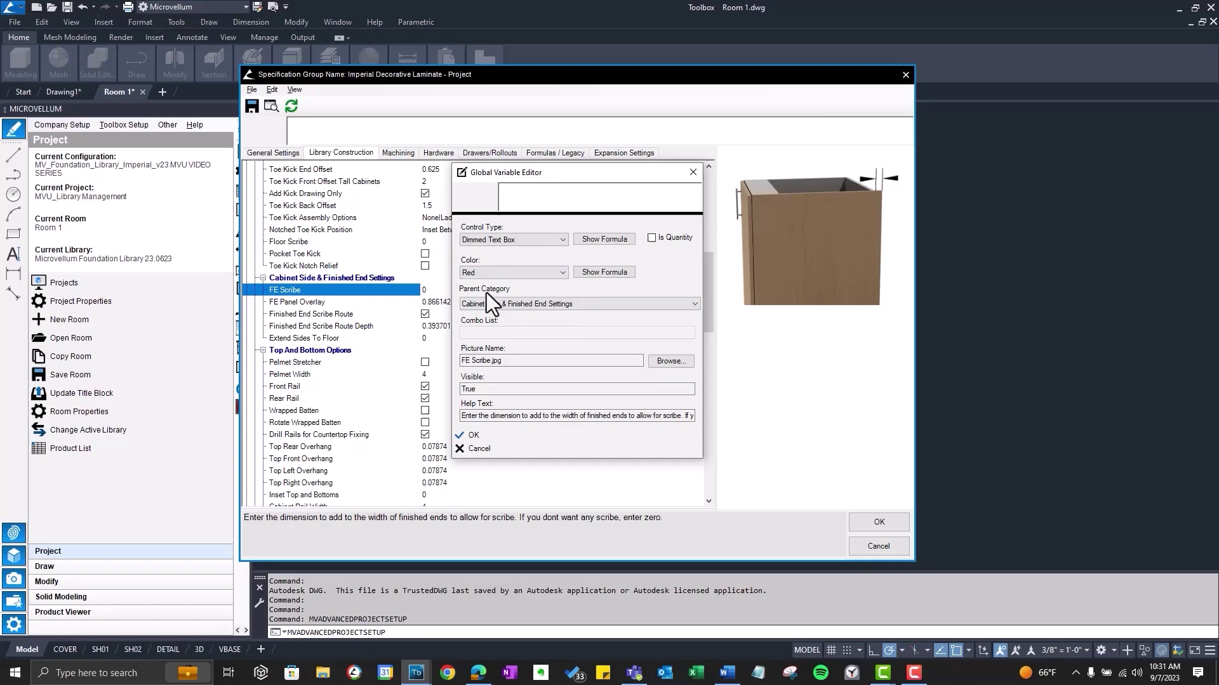
pyautogui.click(479, 438)
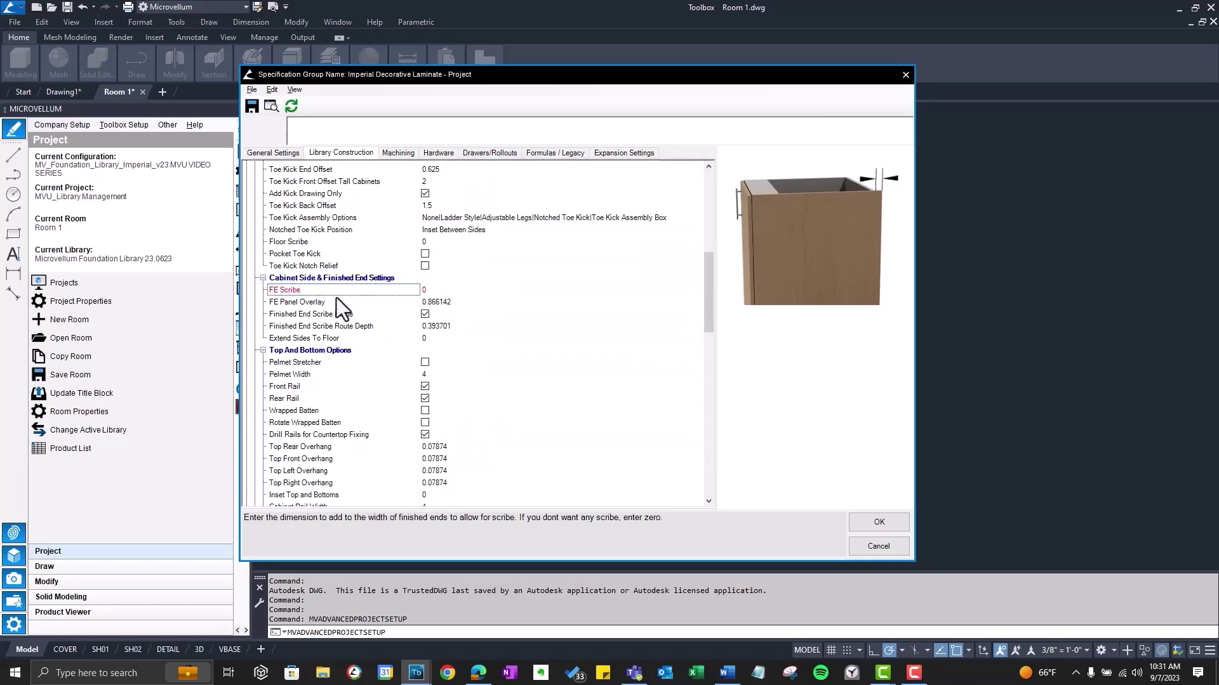
pyautogui.scroll(2, 334, 328)
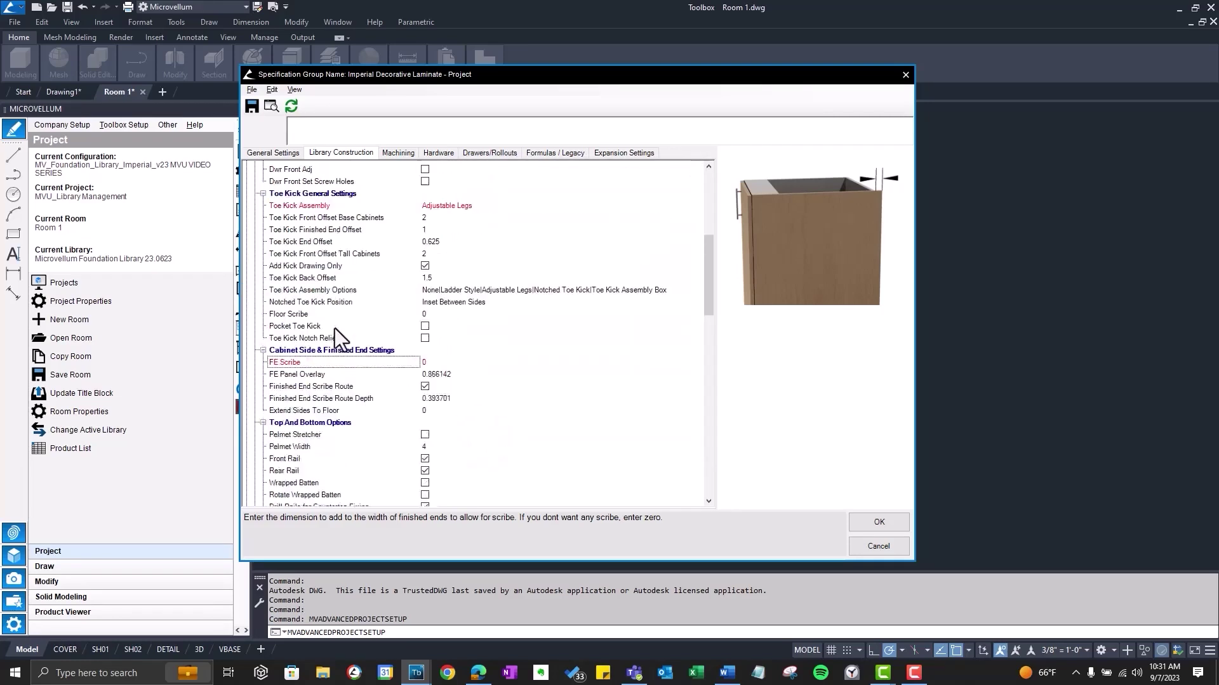
pyautogui.click(308, 205)
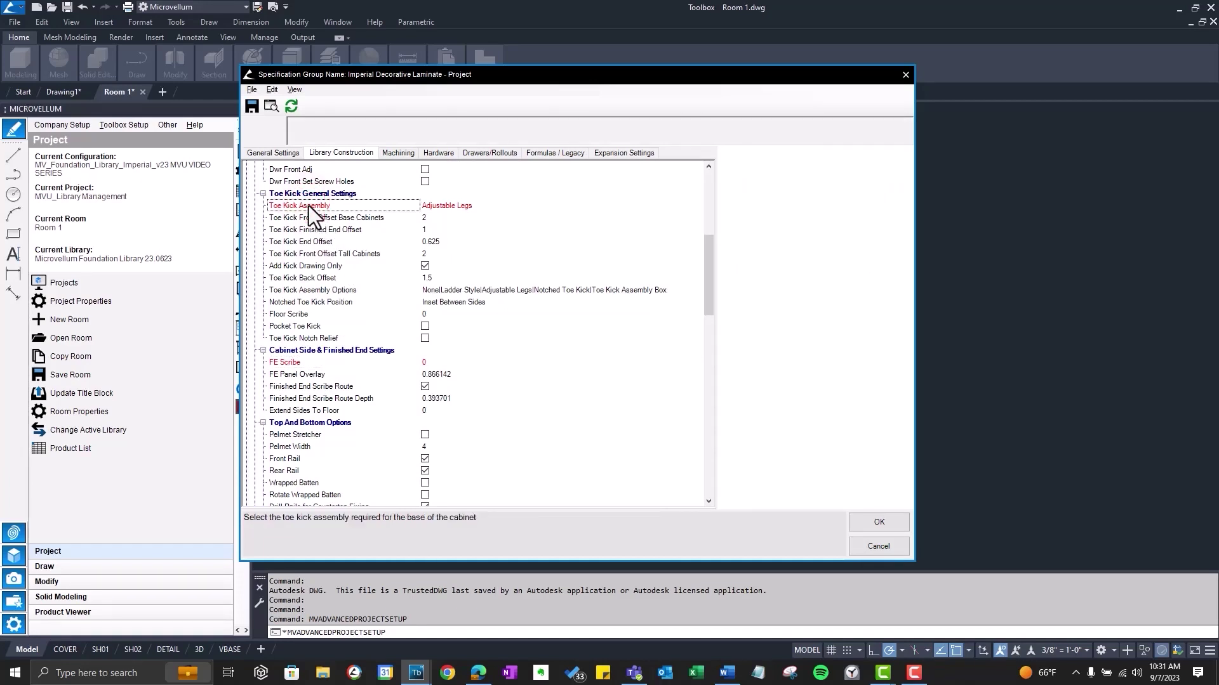
pyautogui.rightClick(308, 206)
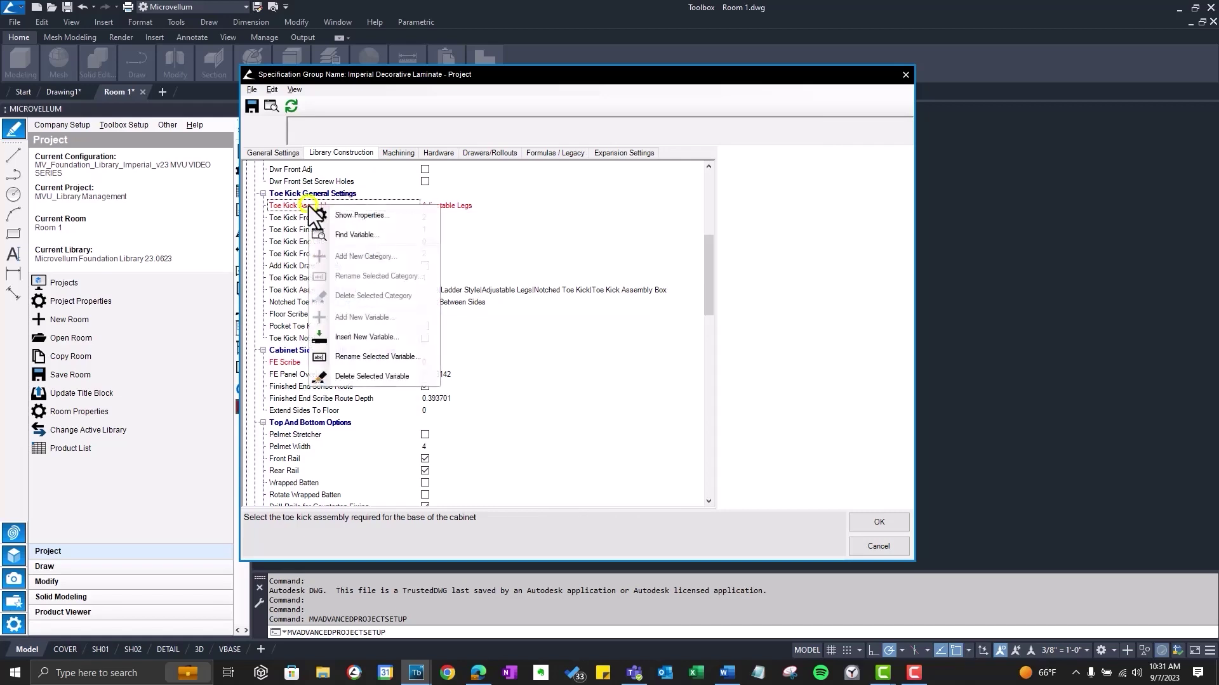
pyautogui.click(350, 213)
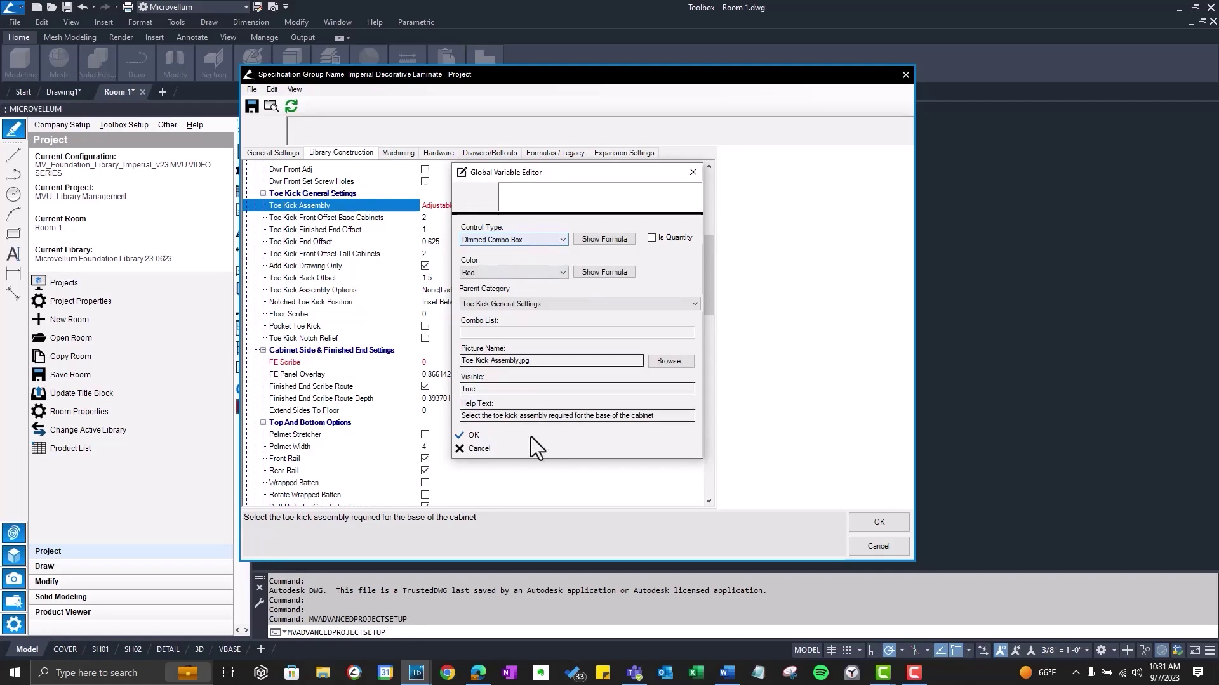
pyautogui.click(489, 448)
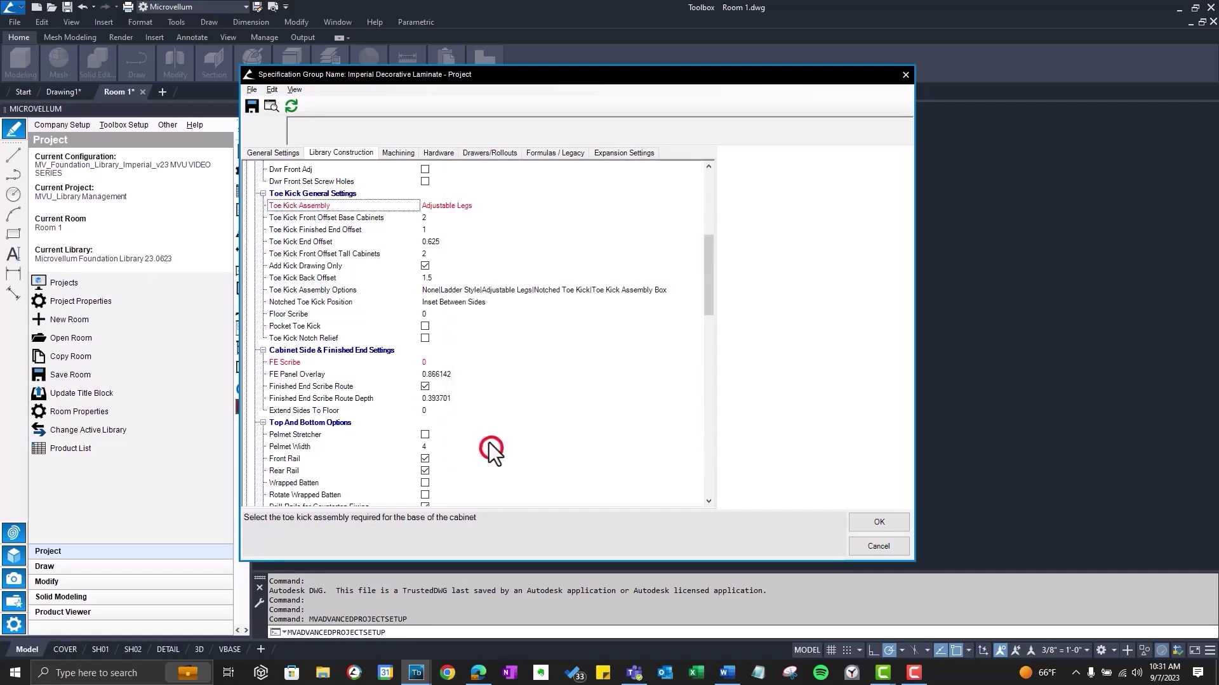
# Step: Show the General Settings variables with the User Preferences group expanded
pyautogui.click(277, 154)
pyautogui.click(254, 192)
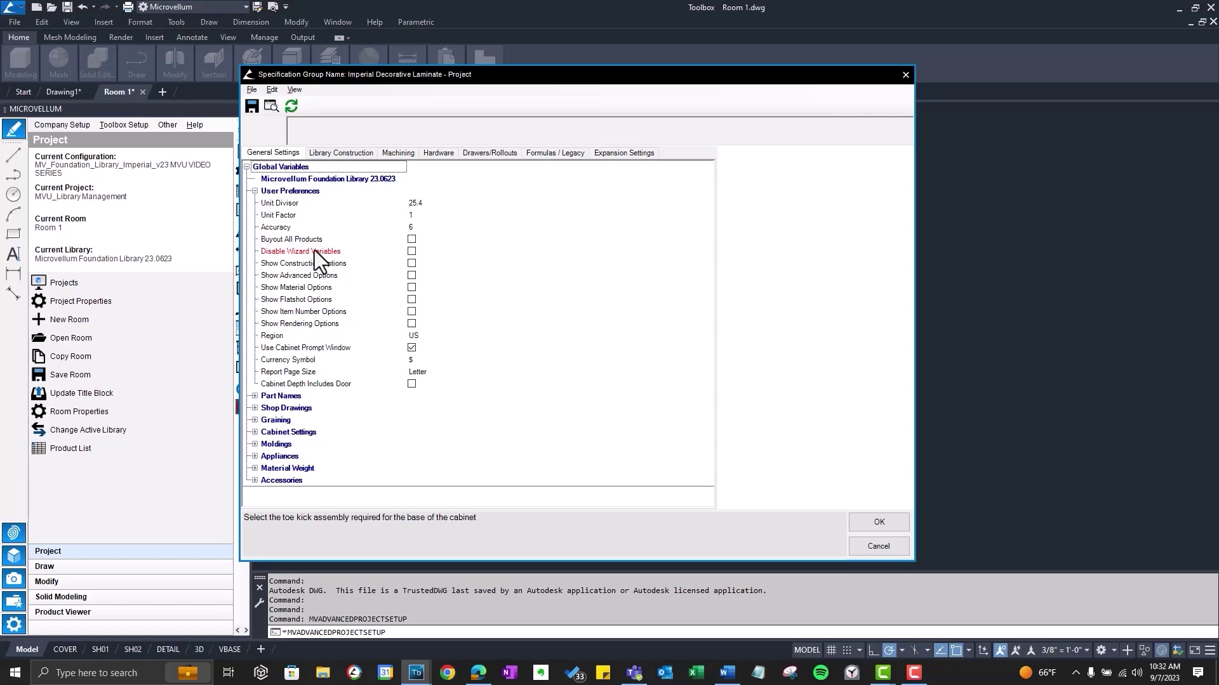
# Step: Use Find Variable with 'fe' to jump to and select the FE Scribe variable
pyautogui.click(253, 191)
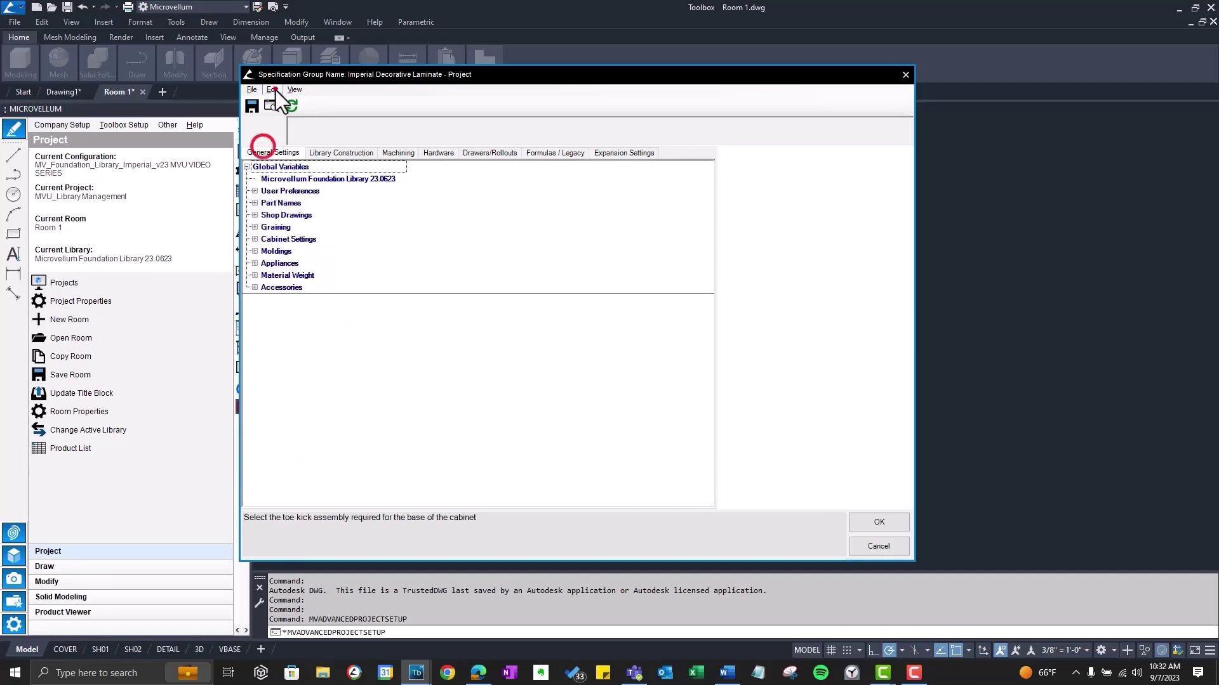
pyautogui.click(272, 89)
pyautogui.click(302, 124)
pyautogui.click(590, 274)
pyautogui.write('fe')
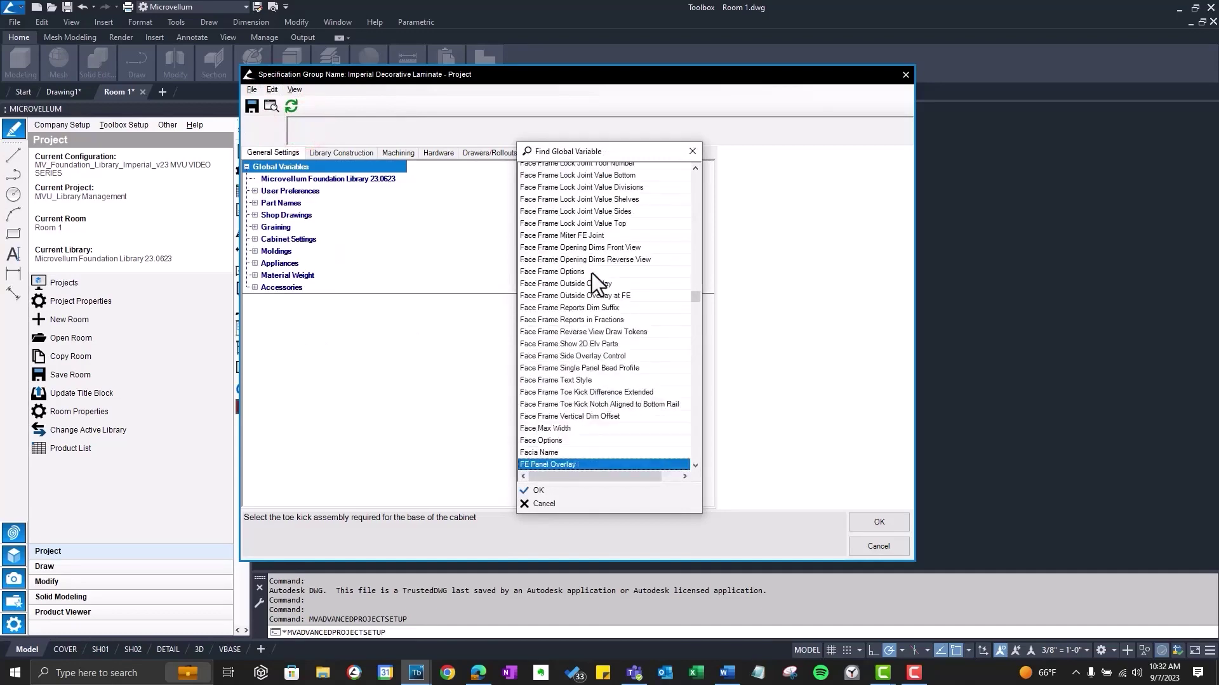
pyautogui.scroll(-2, 568, 406)
pyautogui.click(547, 404)
pyautogui.click(539, 490)
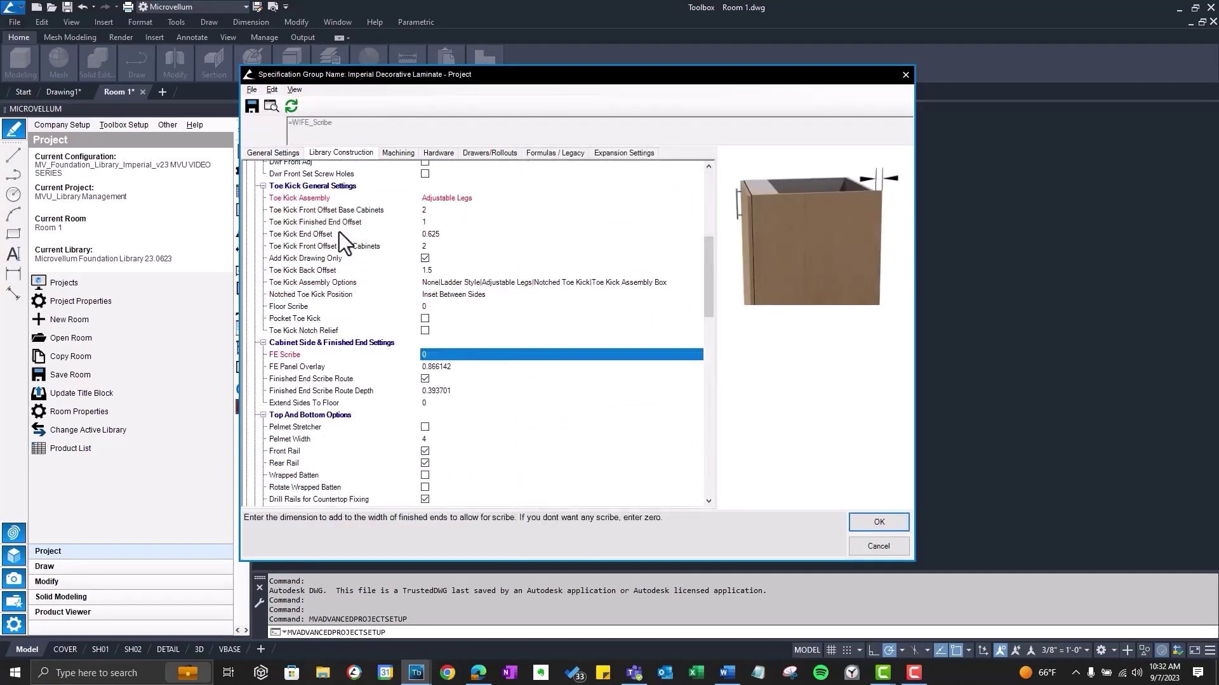
pyautogui.click(290, 356)
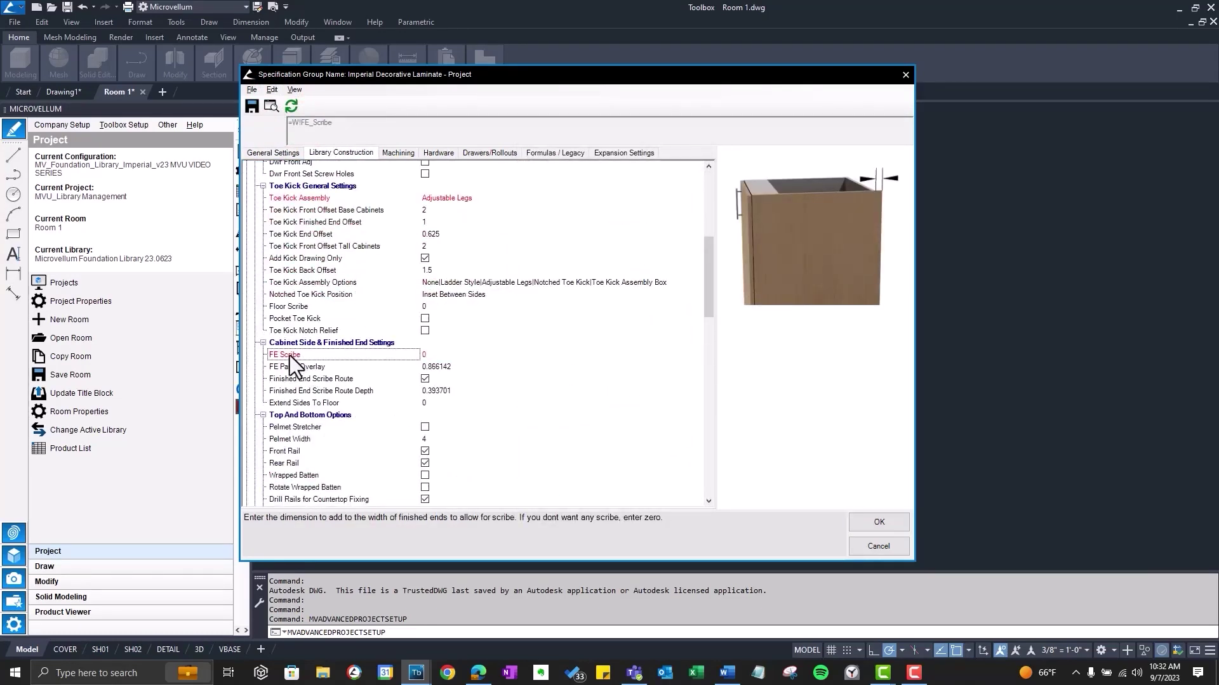
# Step: Inspect FE Scribe's formula in its properties, then cancel without changes
pyautogui.rightClick(292, 355)
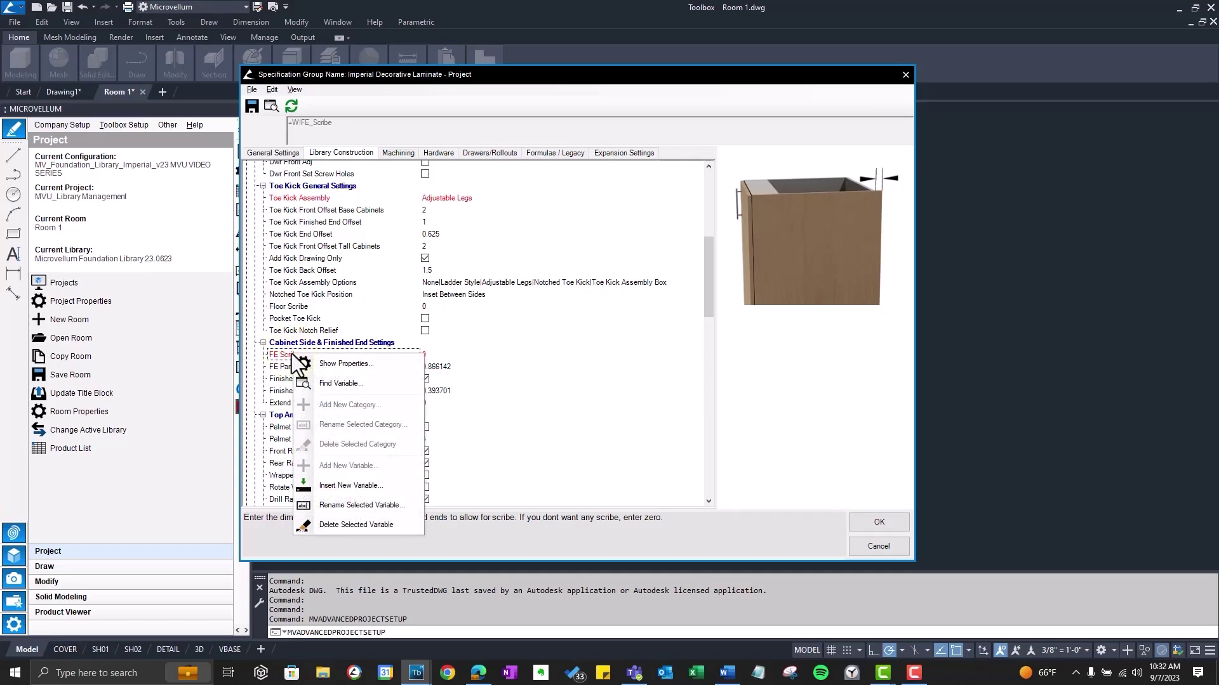
pyautogui.click(349, 363)
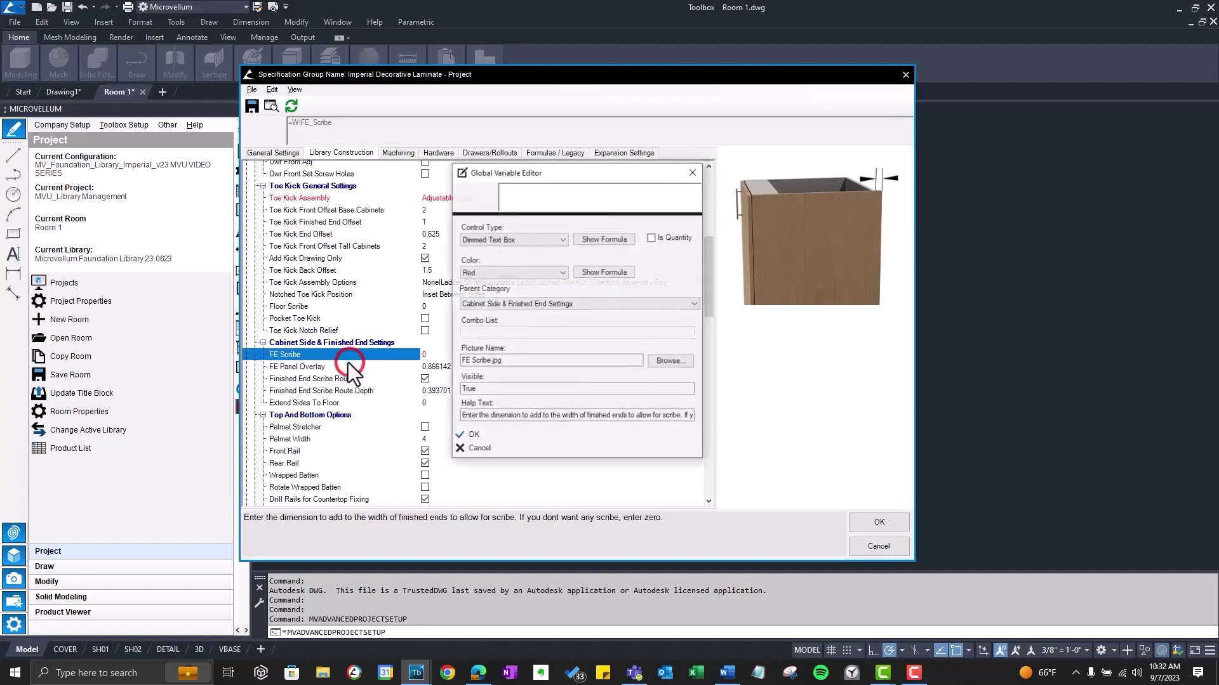
pyautogui.click(588, 239)
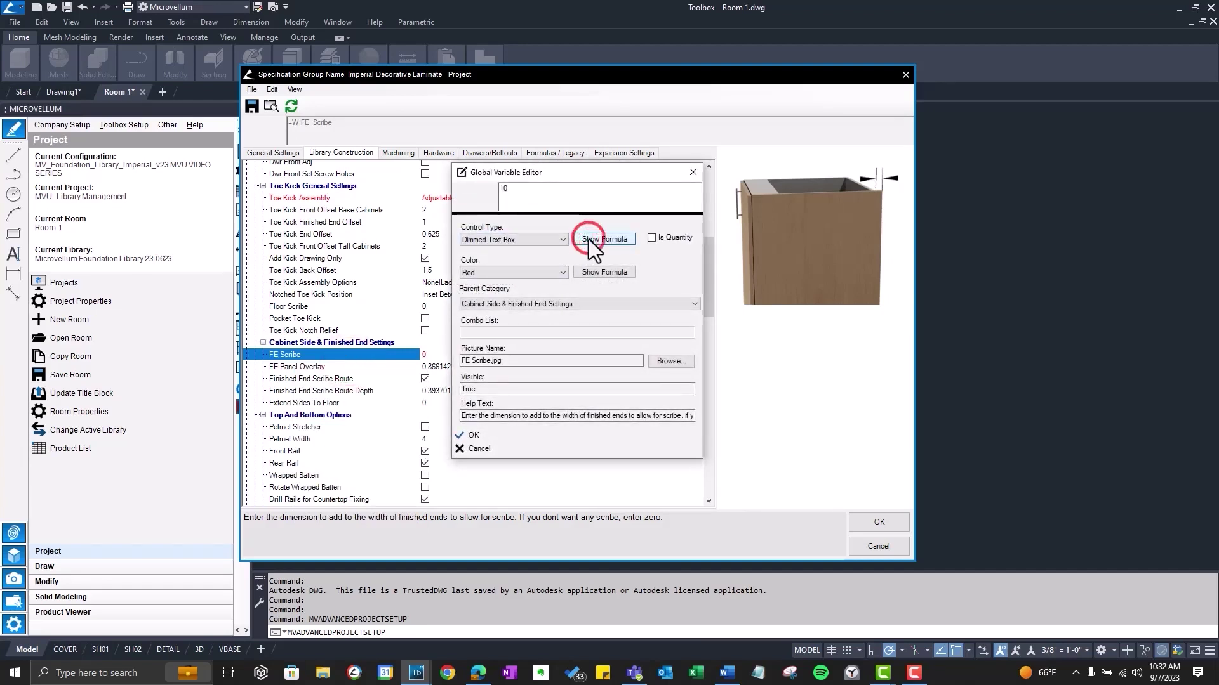
pyautogui.click(500, 191)
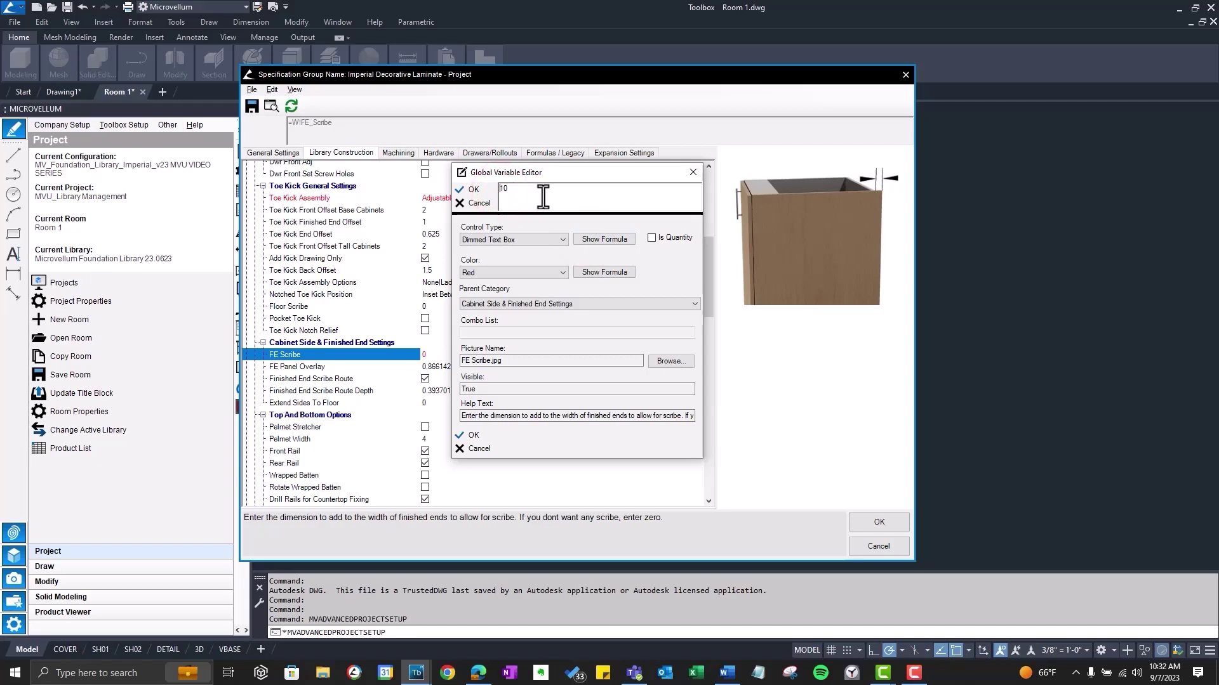
pyautogui.click(483, 448)
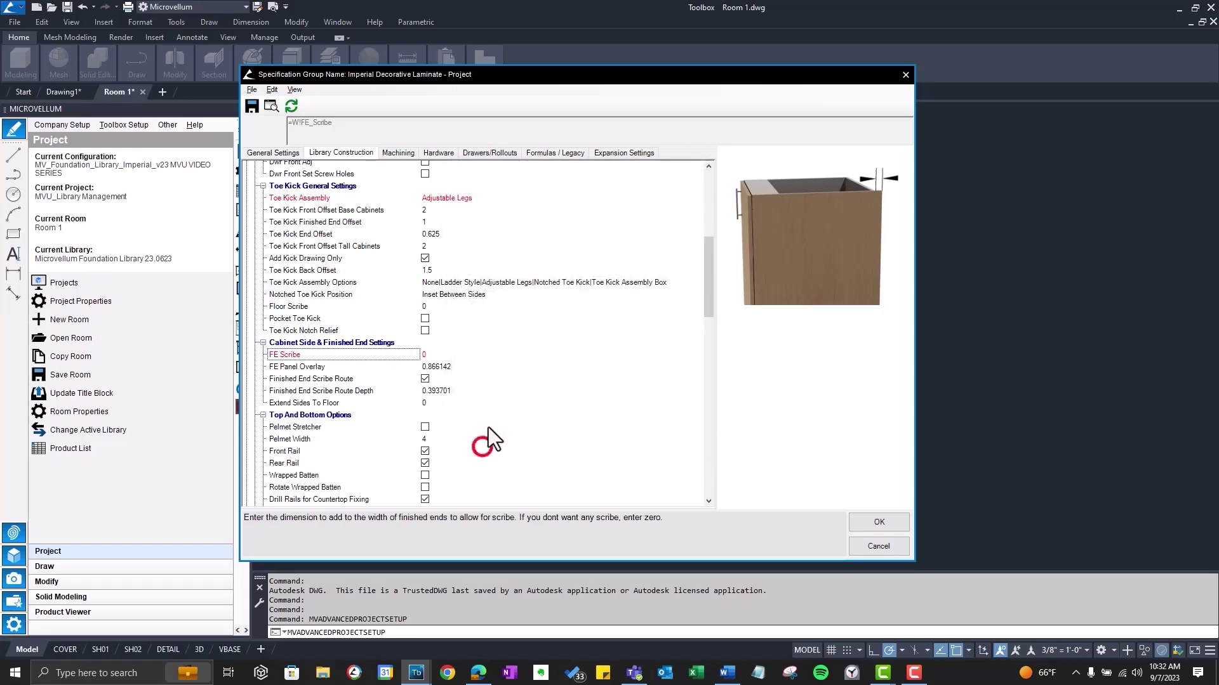
# Step: Review the Toe Kick Assembly variable's formula in its properties, then cancel unchanged
pyautogui.rightClick(305, 197)
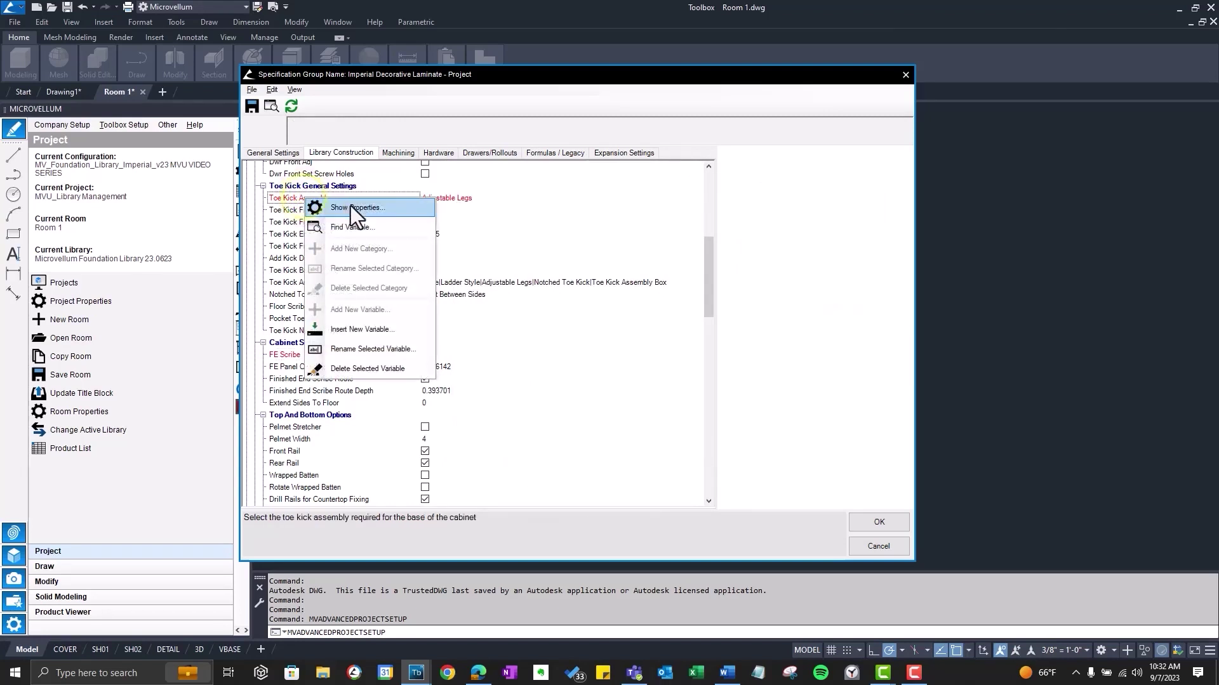
pyautogui.click(351, 207)
pyautogui.click(599, 240)
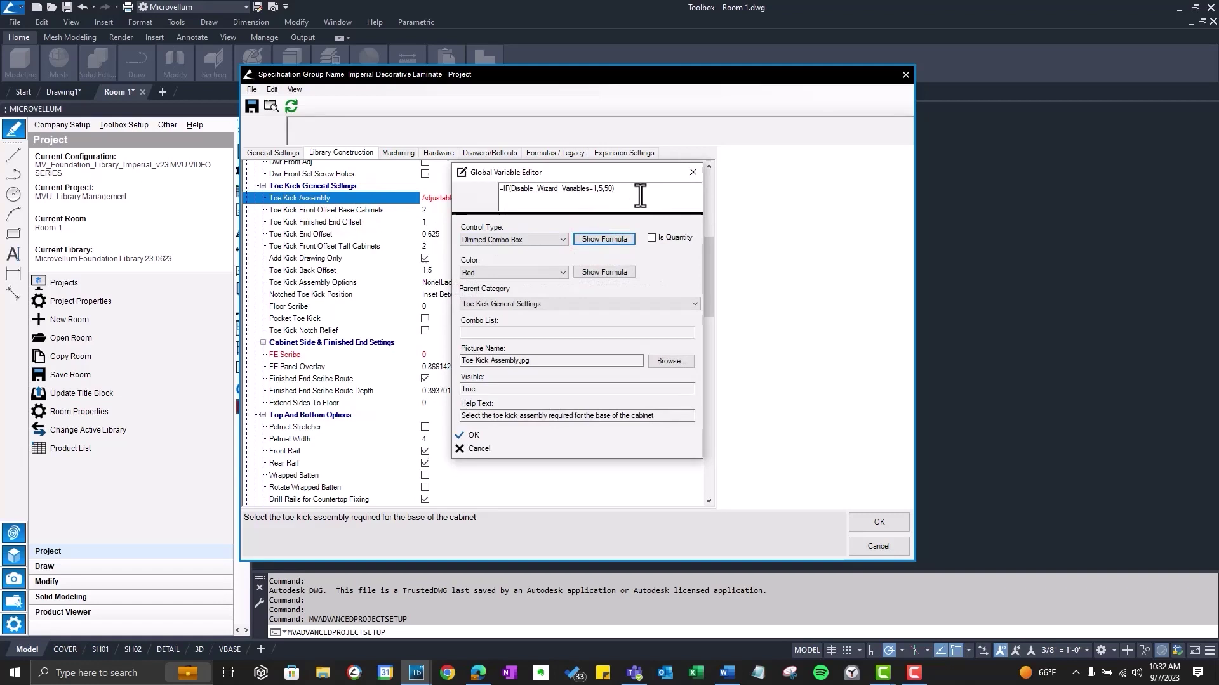
pyautogui.moveTo(640, 195); pyautogui.dragTo(463, 189)
pyautogui.click(480, 448)
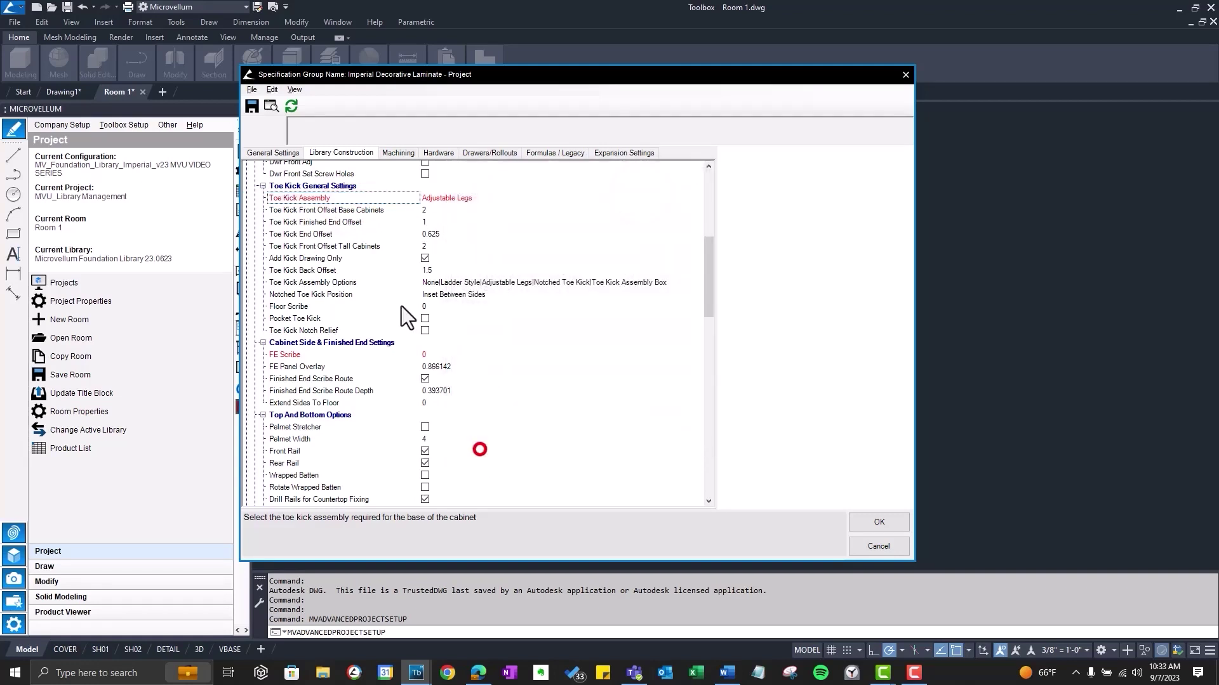
# Step: Show FE Scribe's property formula =IF(Disable_Wizard_Variables=1,1,10)
pyautogui.rightClick(296, 357)
pyautogui.click(385, 366)
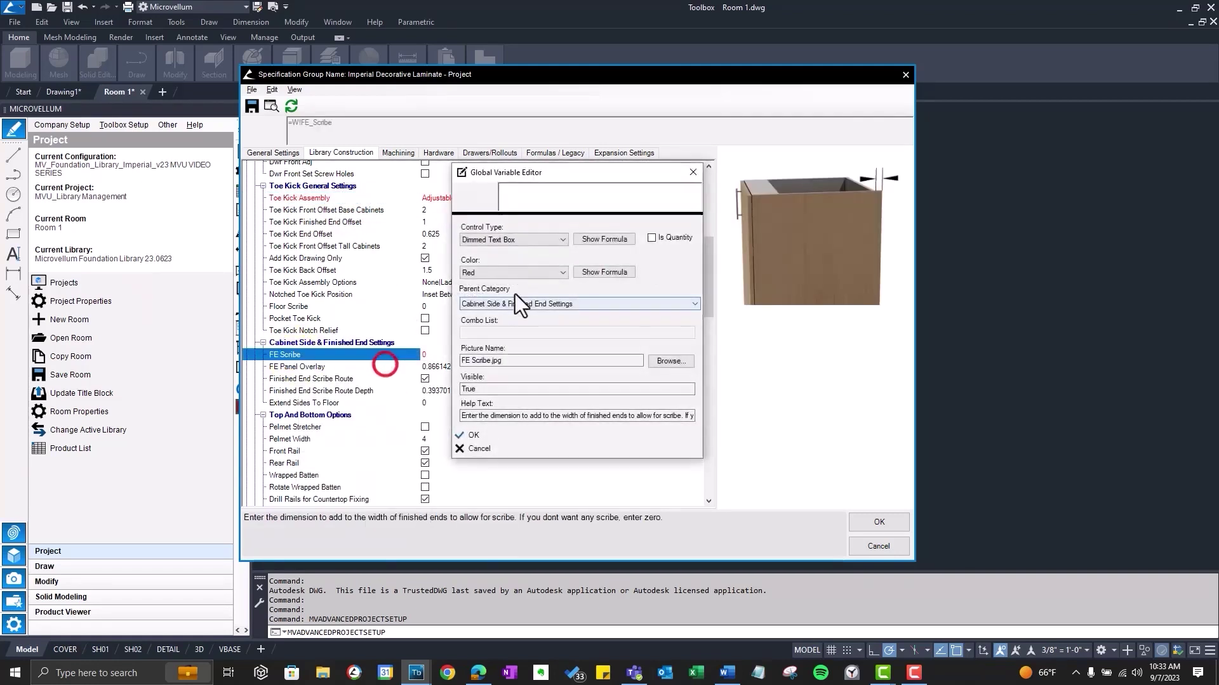
pyautogui.click(601, 239)
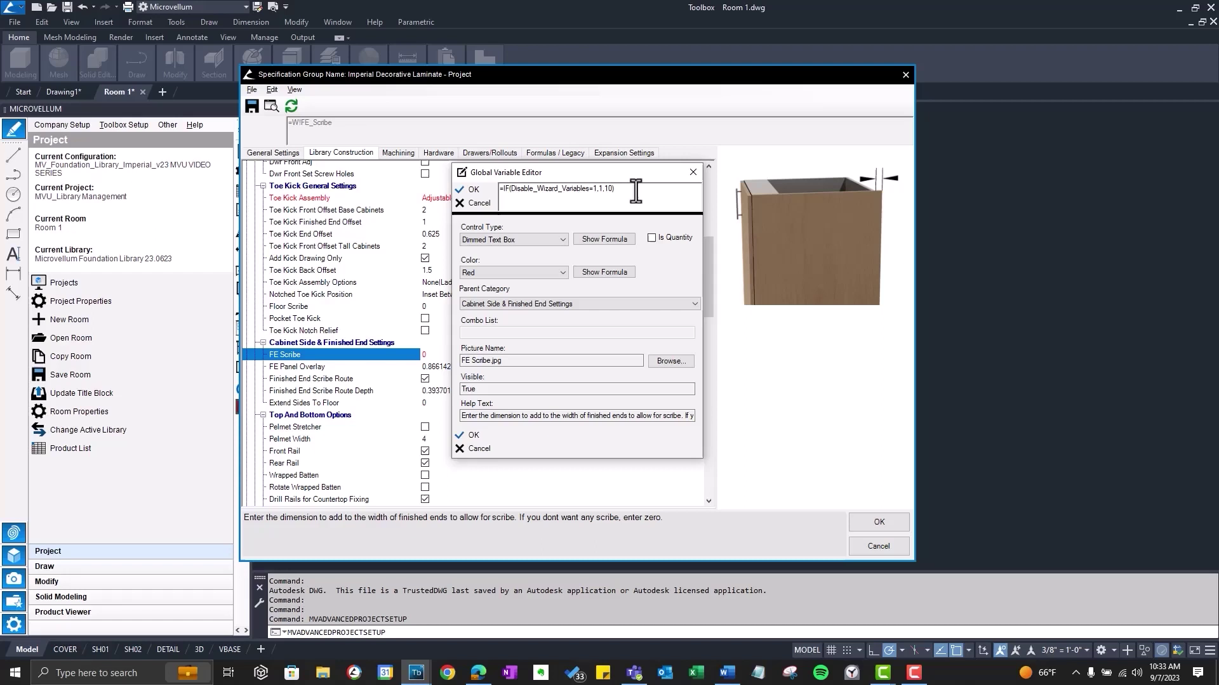
# Step: Accept FE Scribe's formula, then turn on Disable Wizard Variables under General Settings
pyautogui.click(486, 192)
pyautogui.click(480, 436)
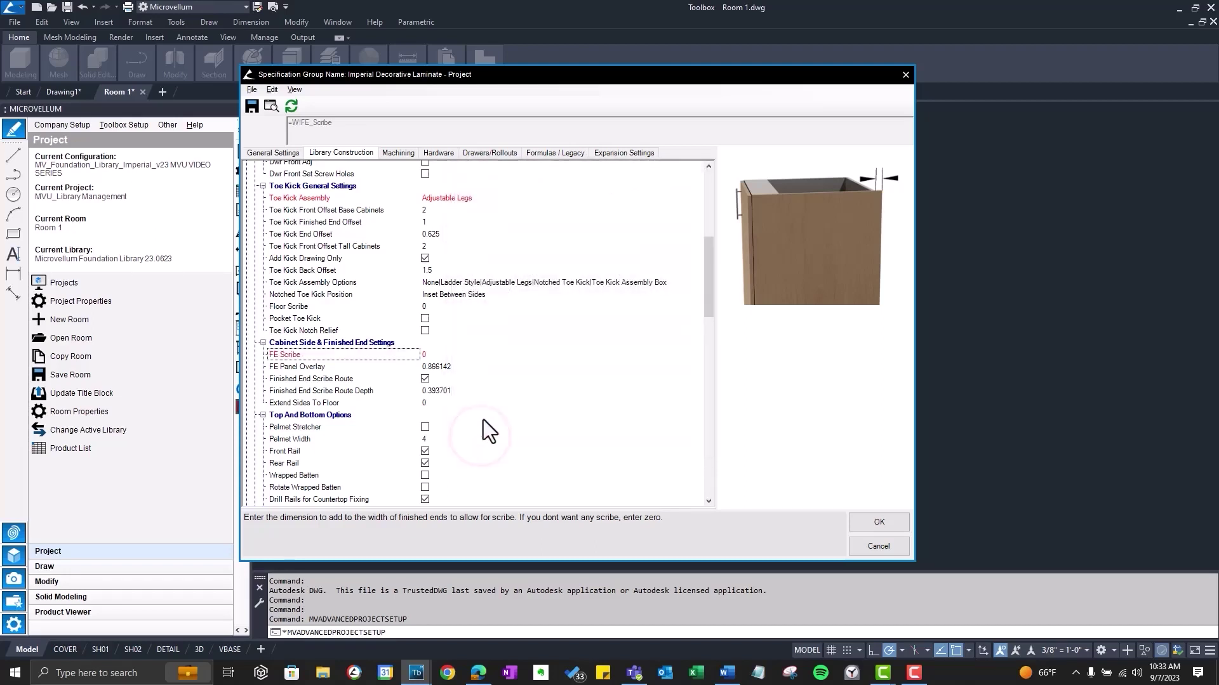
pyautogui.click(271, 153)
pyautogui.click(254, 190)
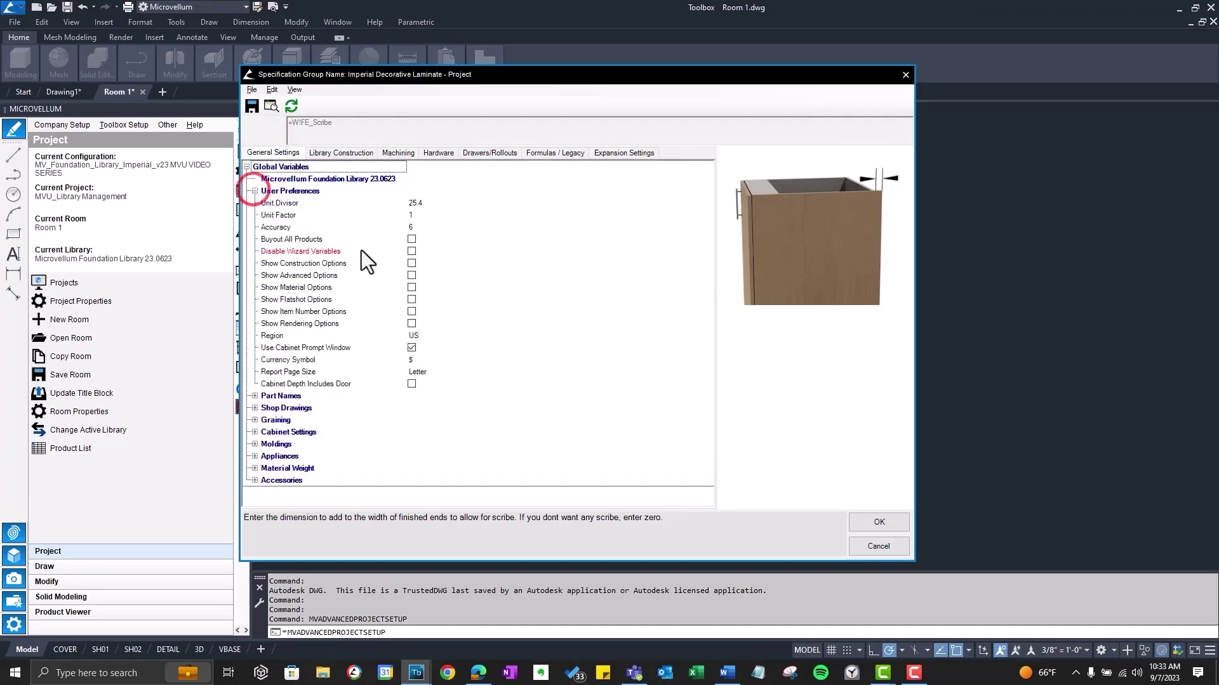
pyautogui.click(411, 252)
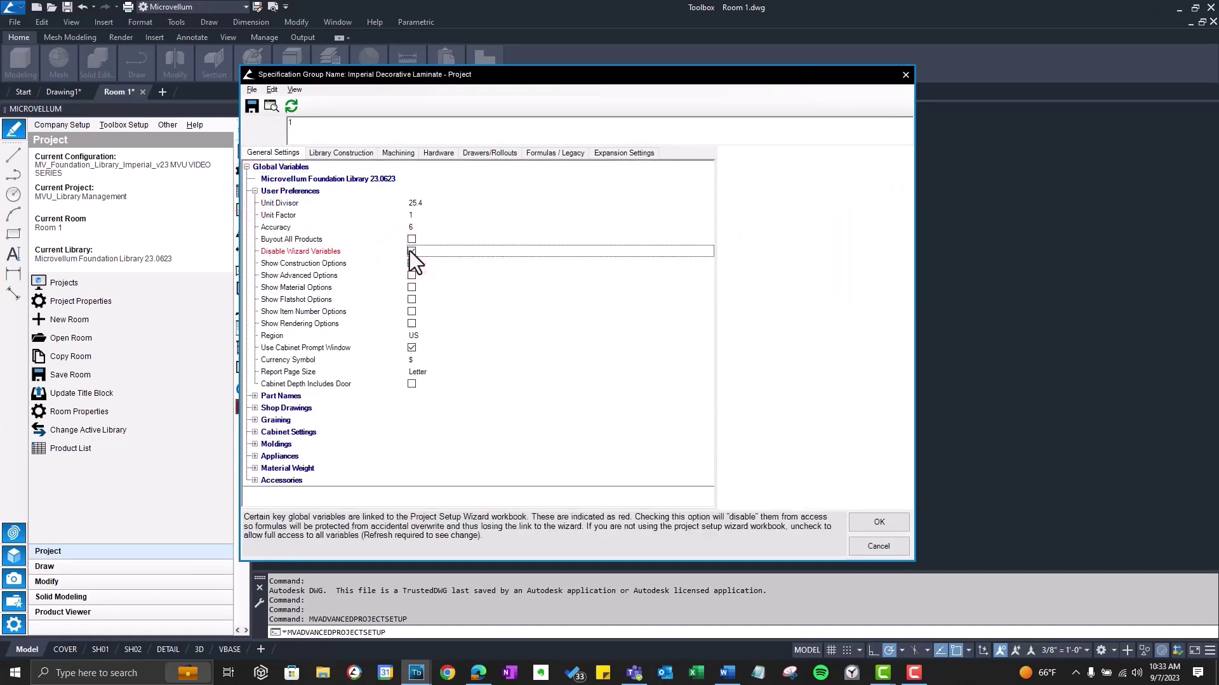
# Step: Reload the Library Construction variables and check FE Scribe's value and wizard link
pyautogui.click(316, 151)
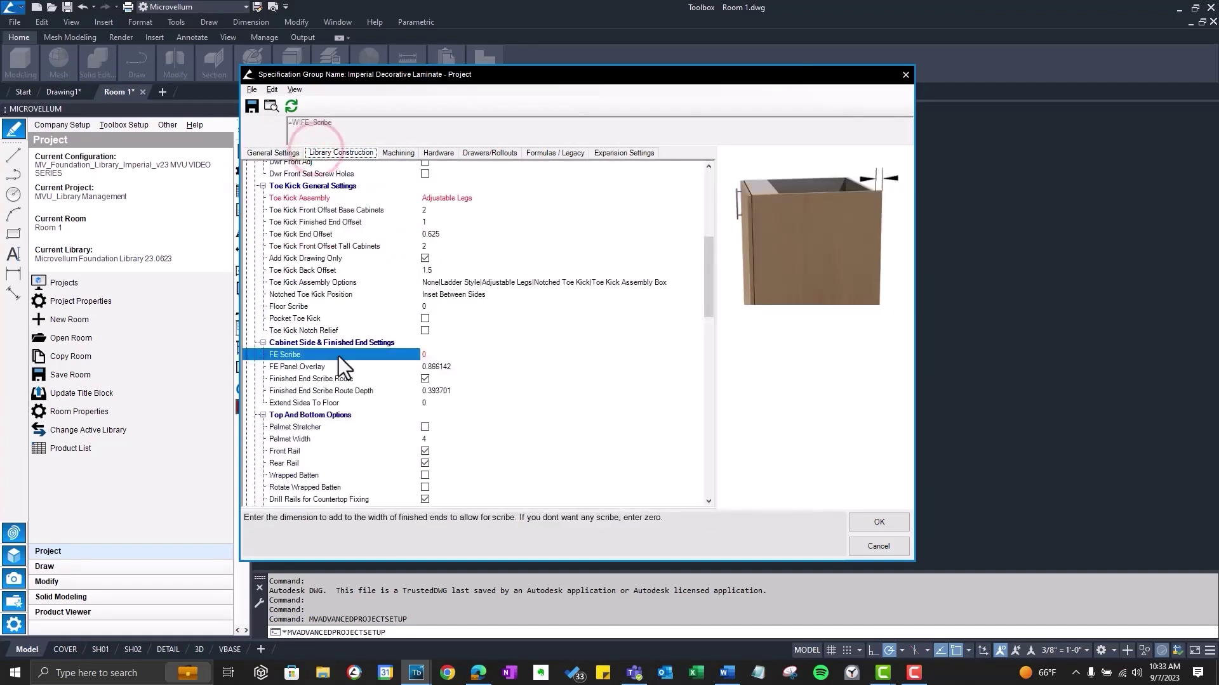
pyautogui.click(427, 353)
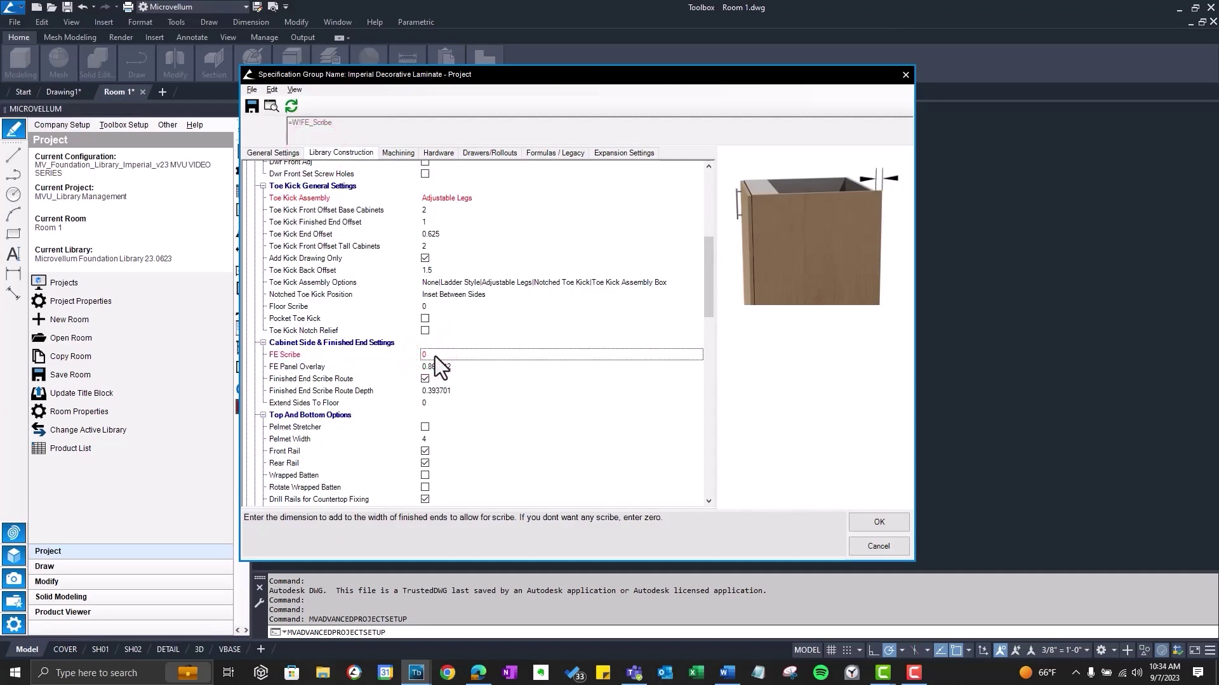
pyautogui.click(290, 106)
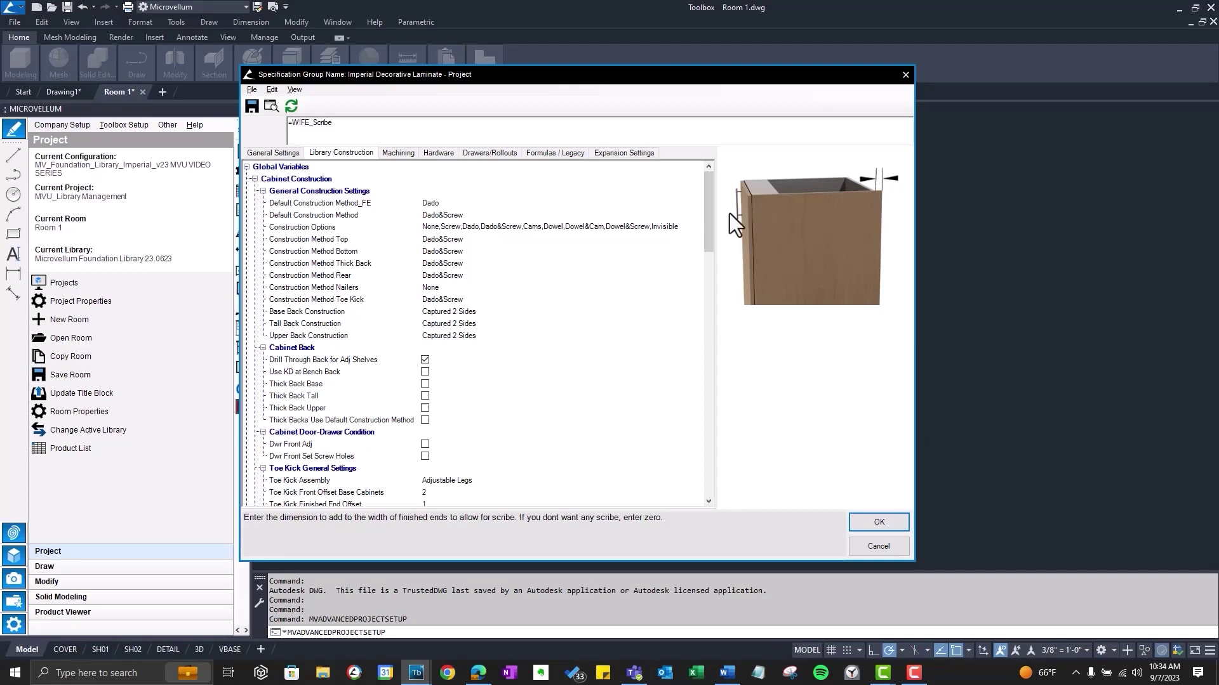
pyautogui.moveTo(707, 197); pyautogui.dragTo(706, 287)
pyautogui.click(292, 252)
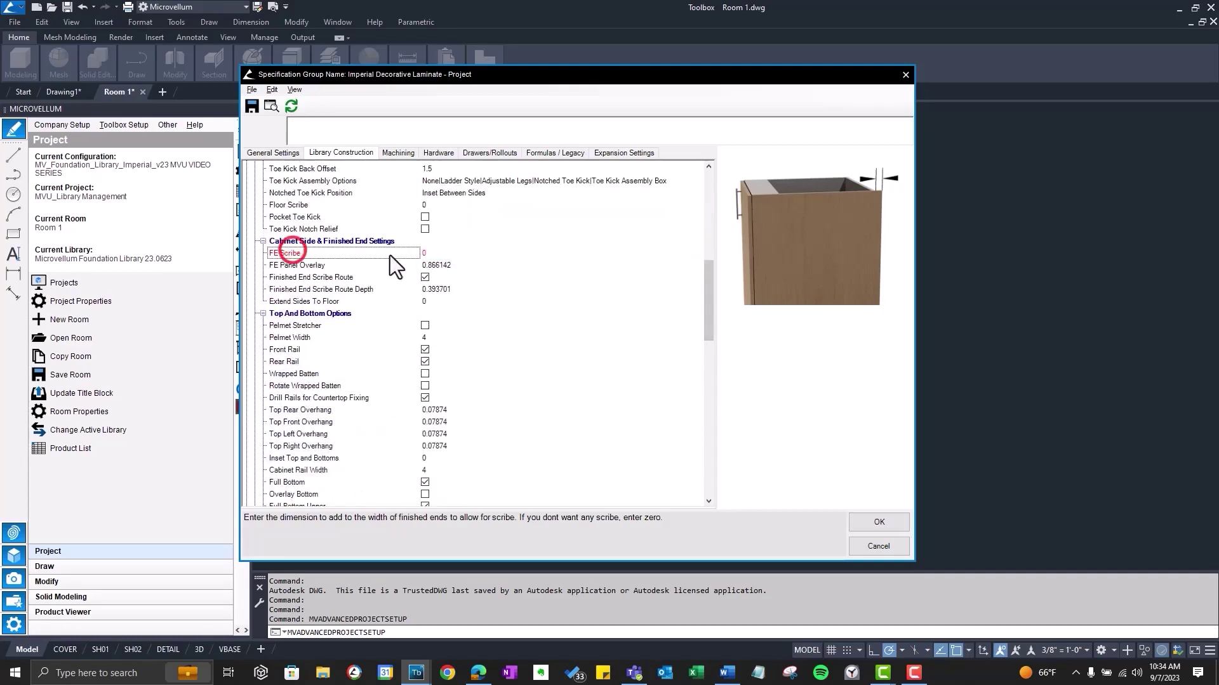
pyautogui.click(425, 253)
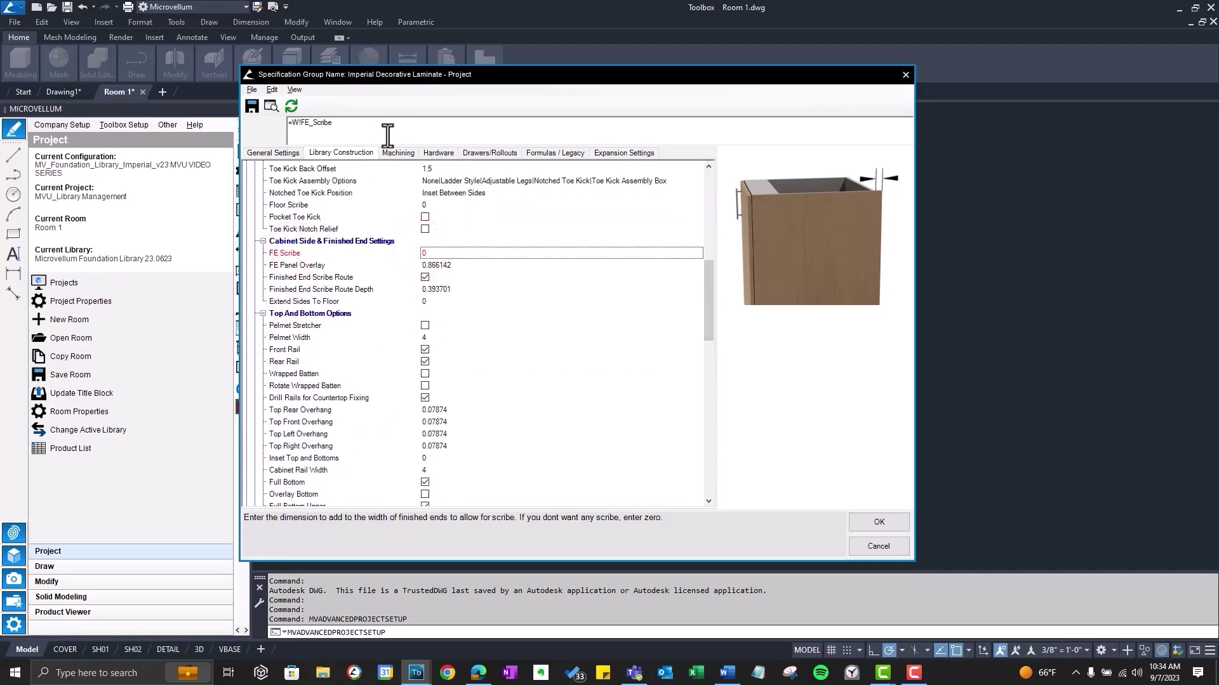
# Step: Turn Disable Wizard Variables back off in General Settings' User Preferences
pyautogui.click(273, 153)
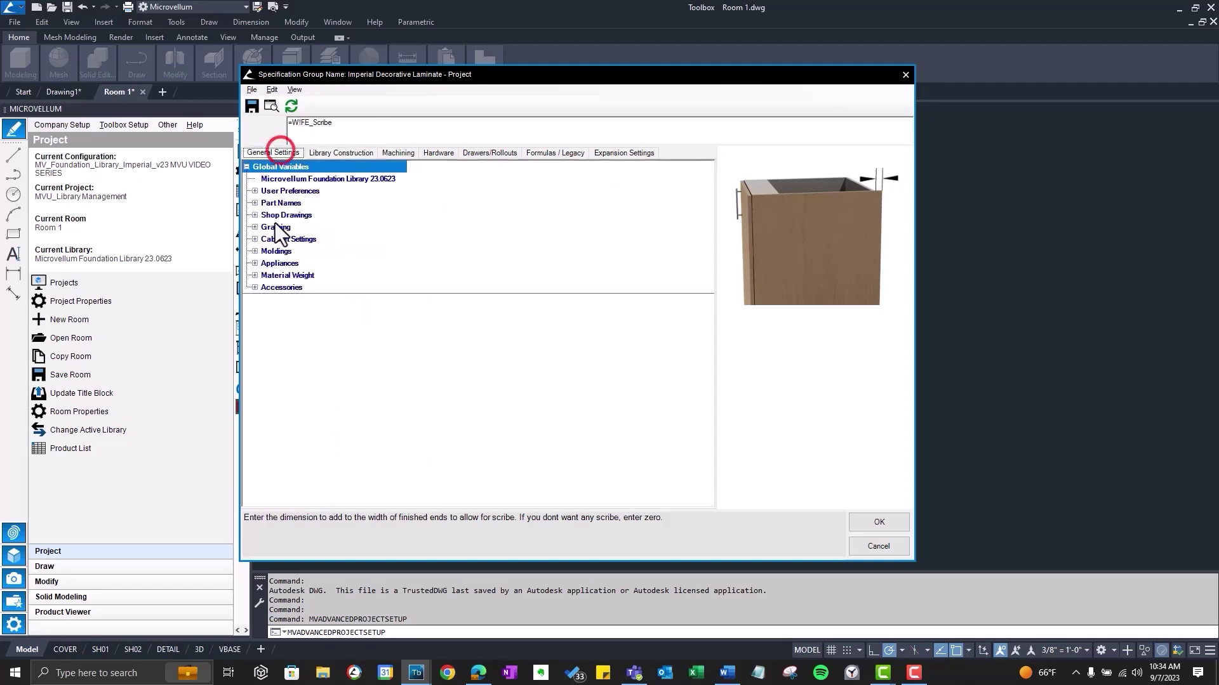
pyautogui.click(254, 191)
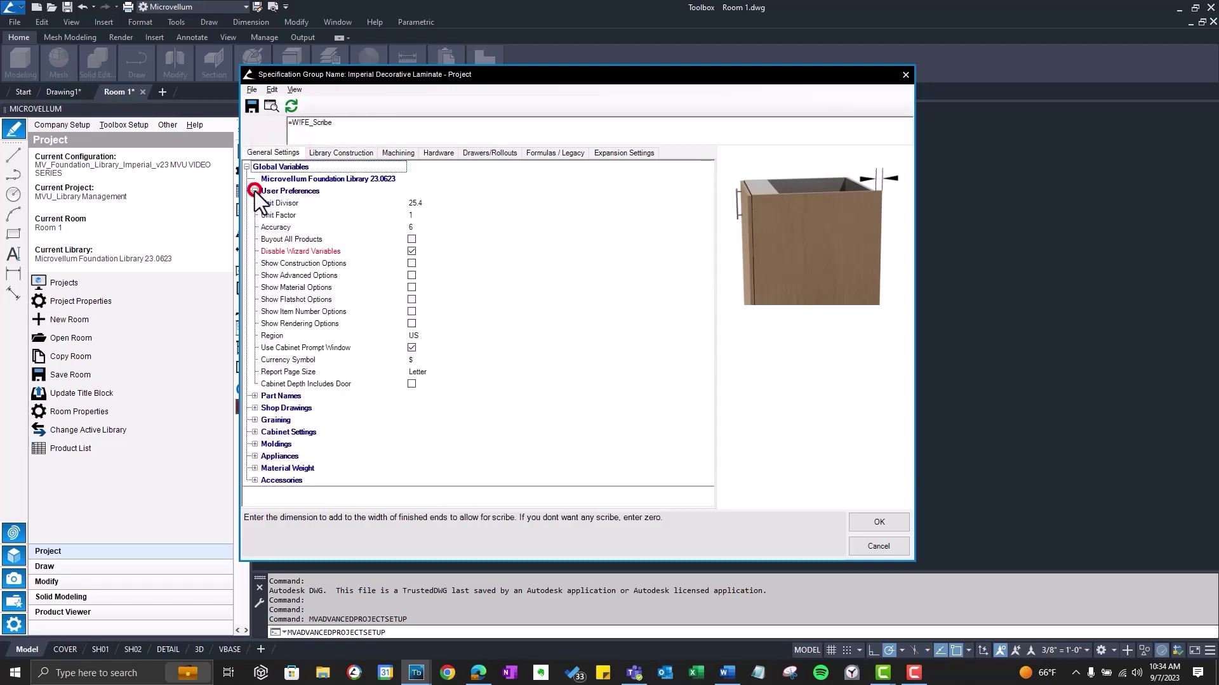
pyautogui.click(412, 251)
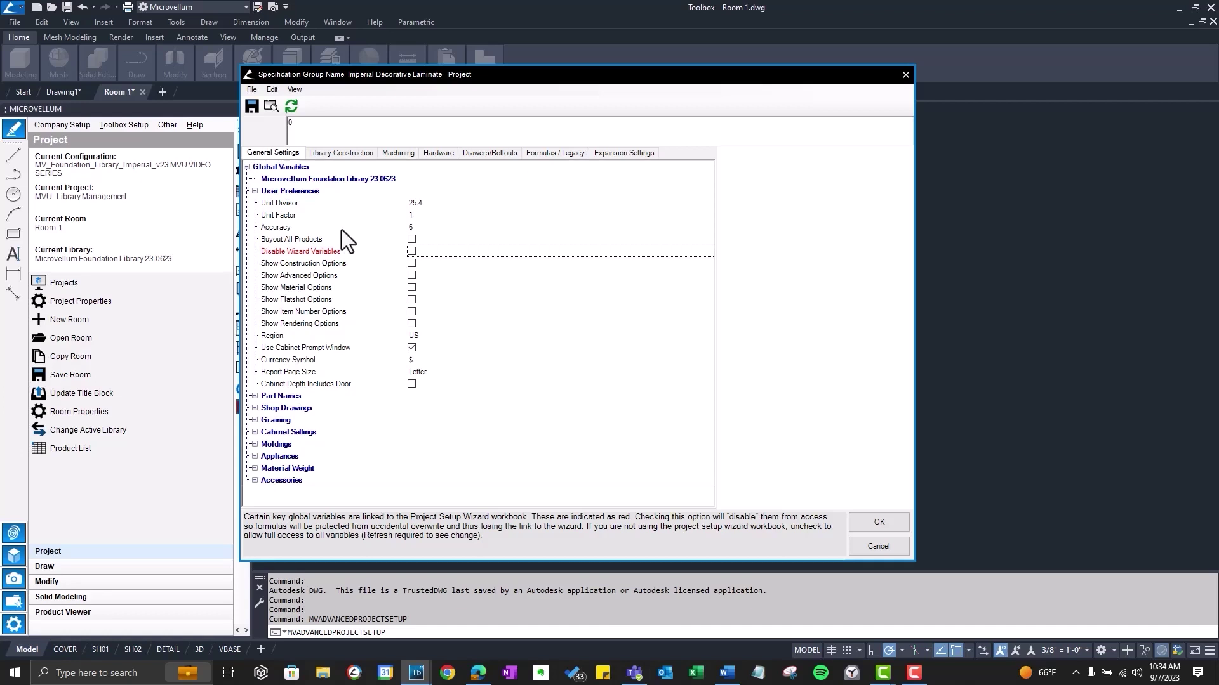
# Step: Add a new variable named 'New Prompt' to the User Preferences group
pyautogui.click(292, 191)
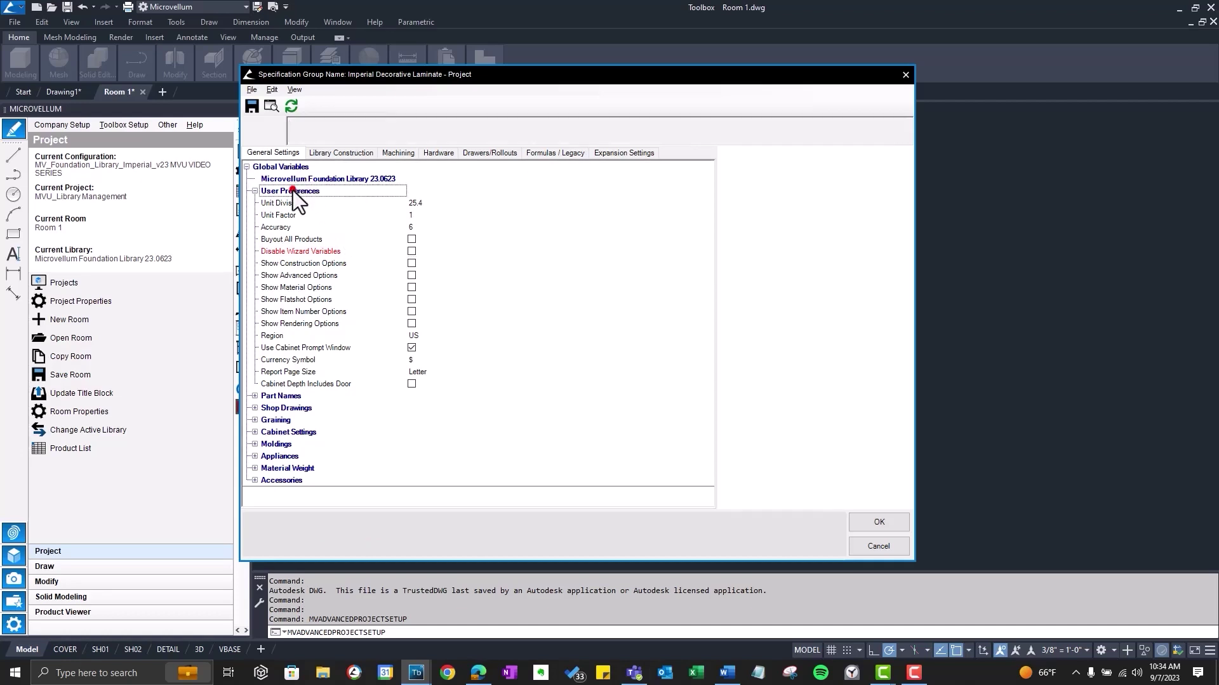
pyautogui.click(276, 89)
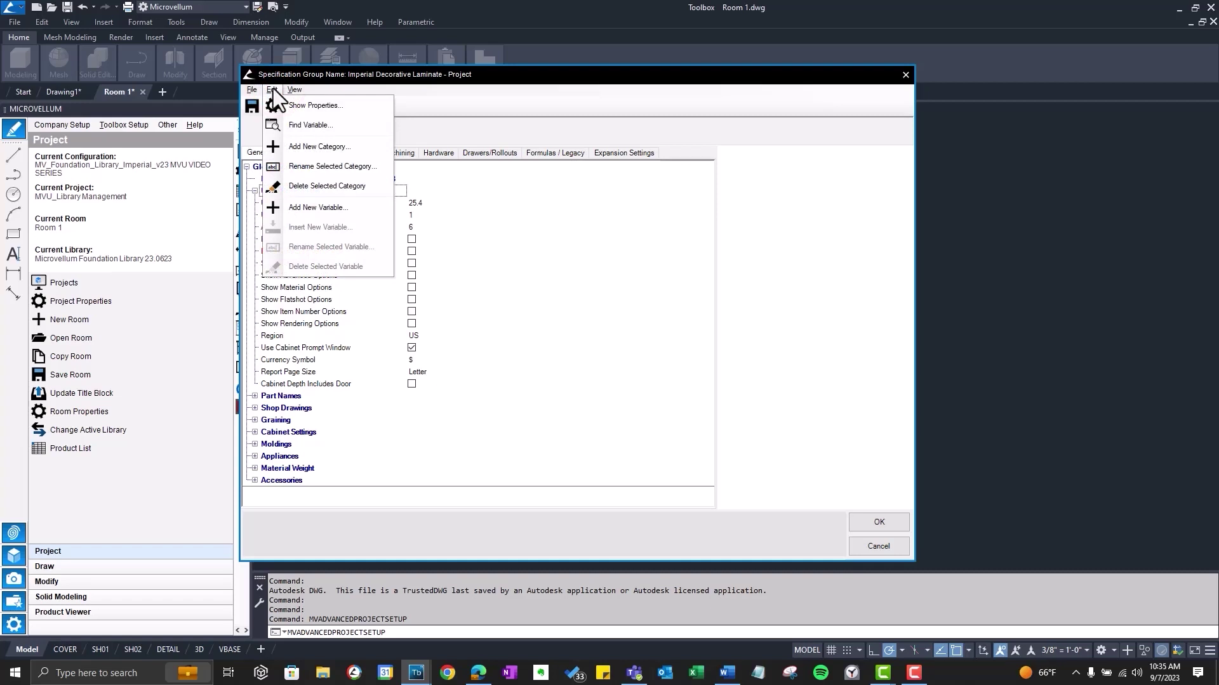
pyautogui.click(301, 211)
pyautogui.rightClick(299, 193)
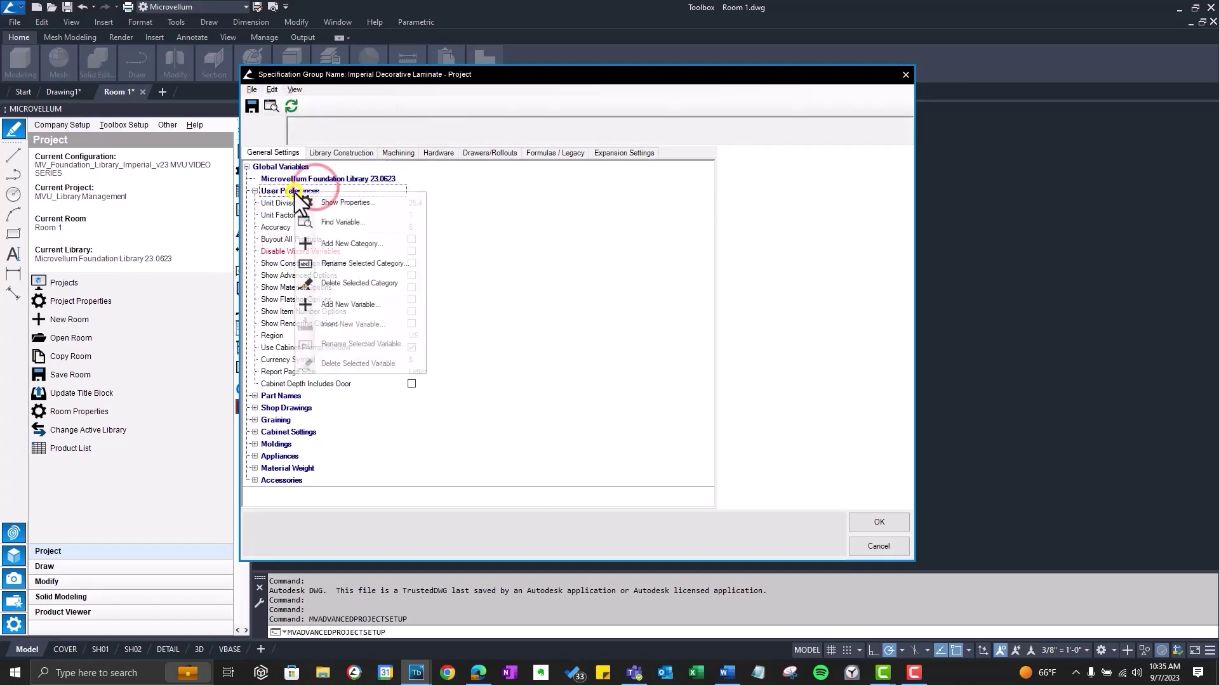
pyautogui.click(332, 305)
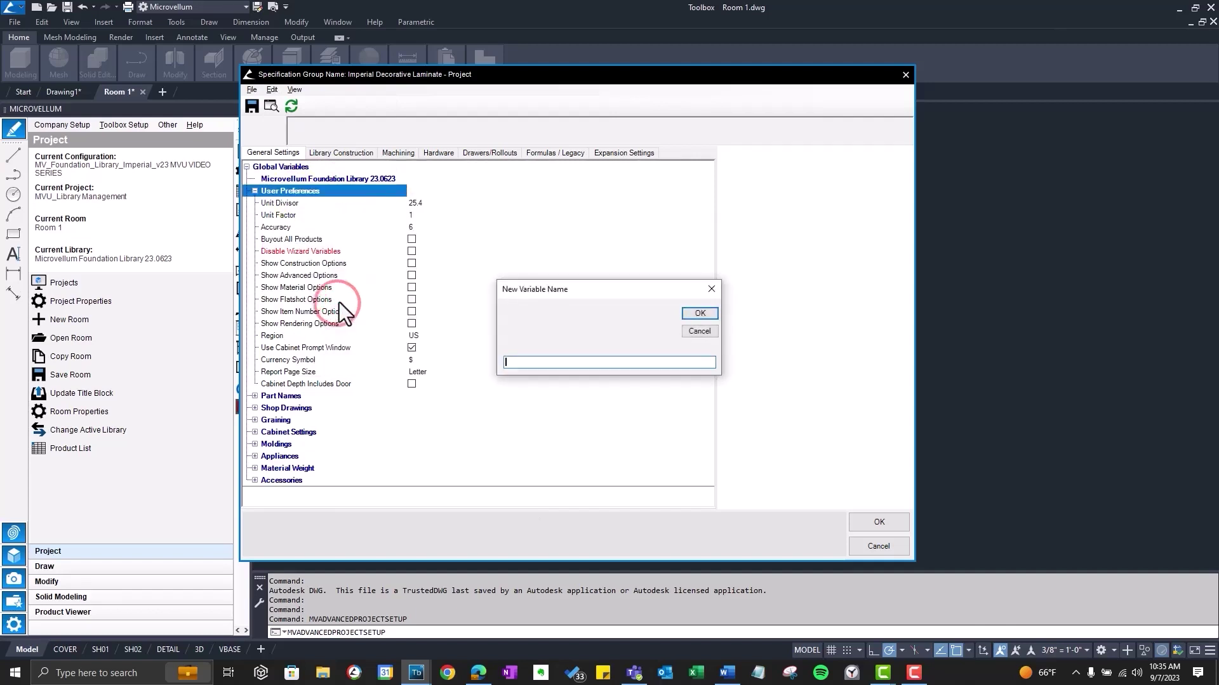
pyautogui.write('New Prompt')
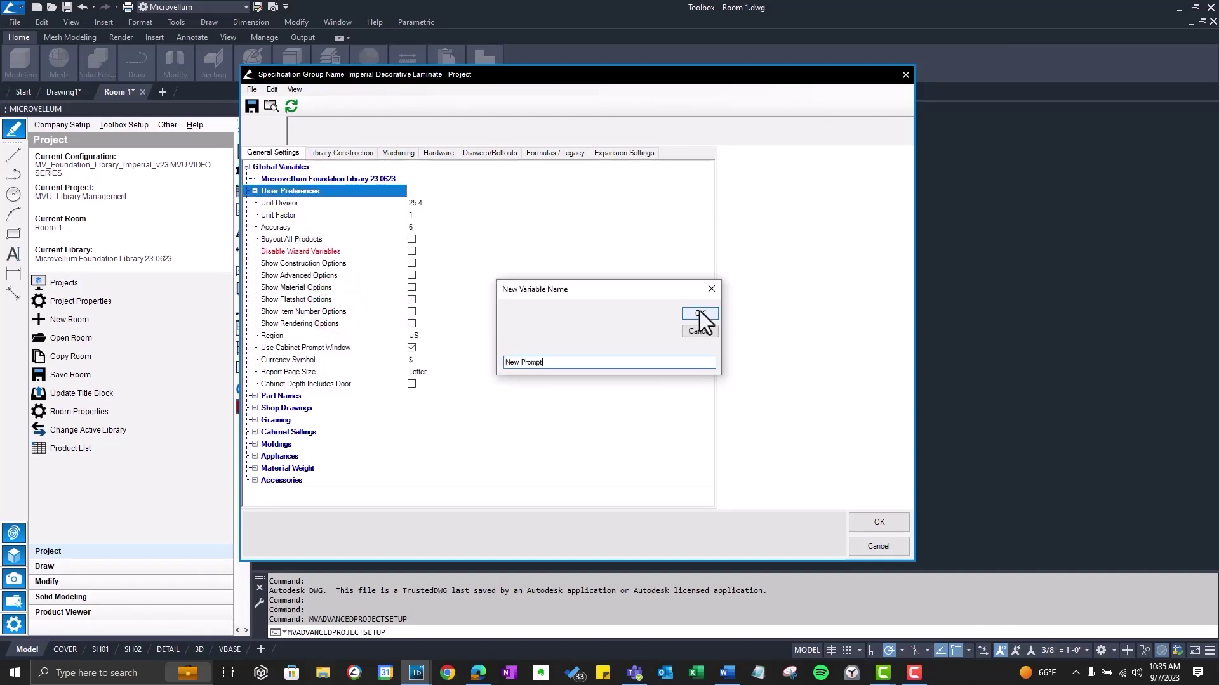
pyautogui.click(699, 311)
# Step: Give New Prompt the wizard-link formula =W!New_Prompt
pyautogui.click(415, 396)
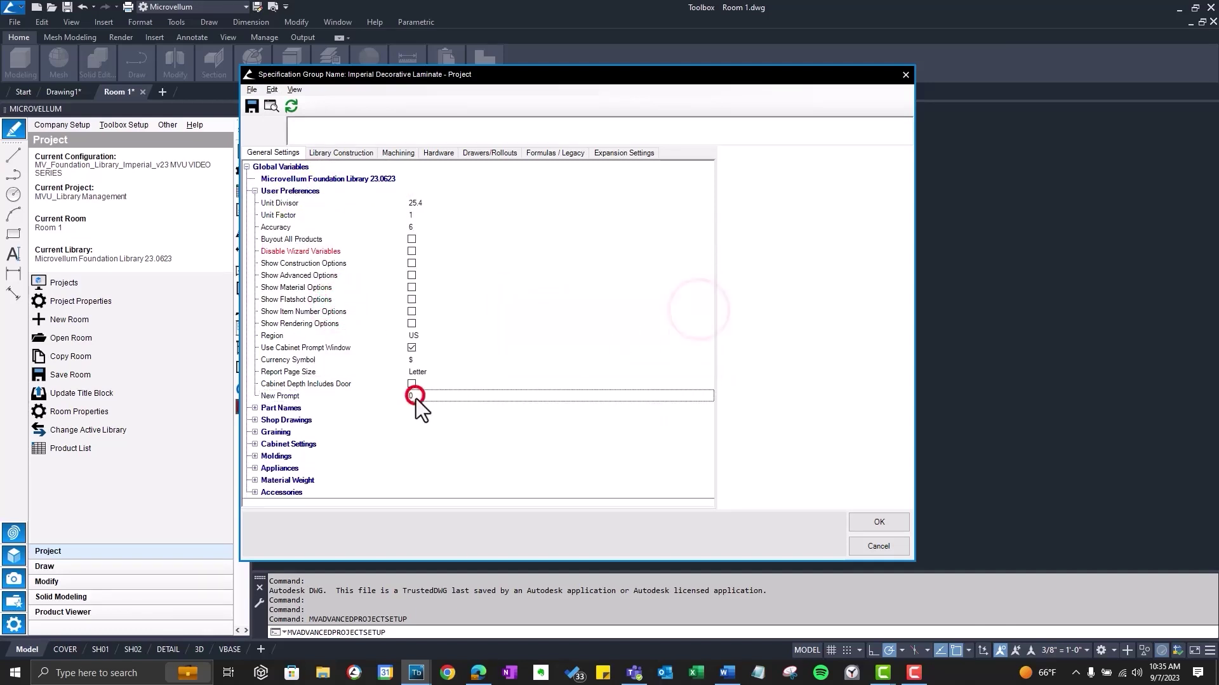
pyautogui.click(309, 125)
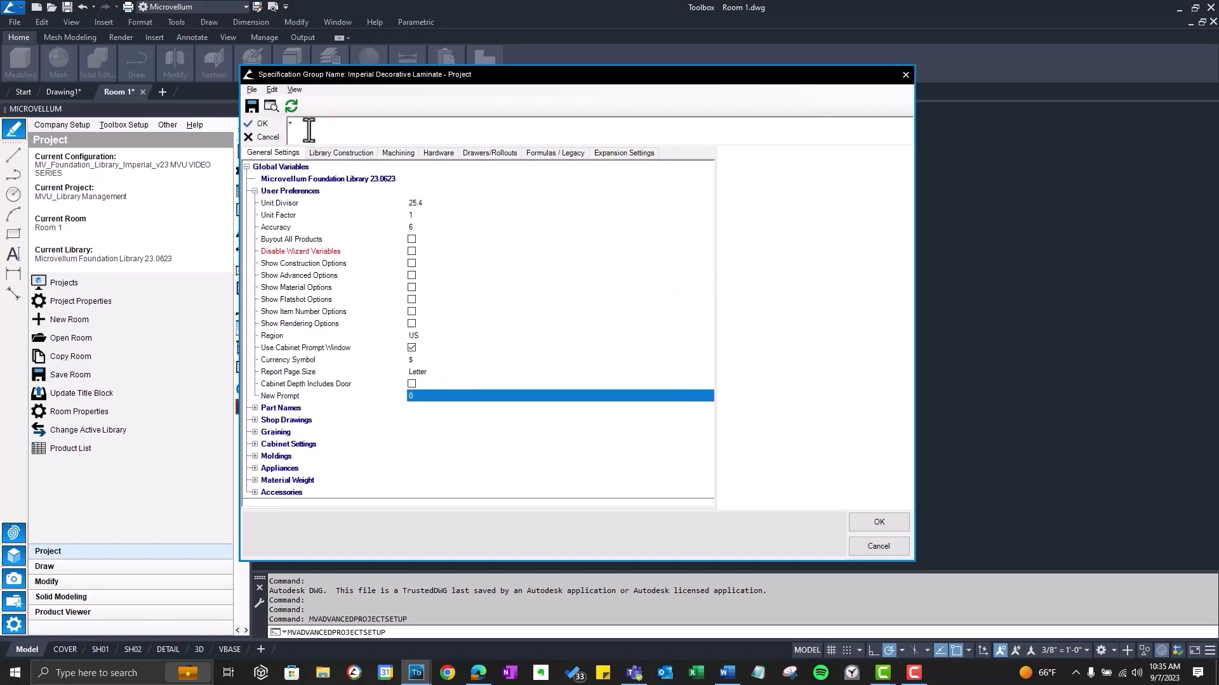
pyautogui.write('=W!New_Prompt')
pyautogui.click(270, 124)
# Step: Paste the Disable Wizard Variables IF formula into New Prompt's property formula and confirm
pyautogui.click(302, 398)
pyautogui.rightClick(302, 398)
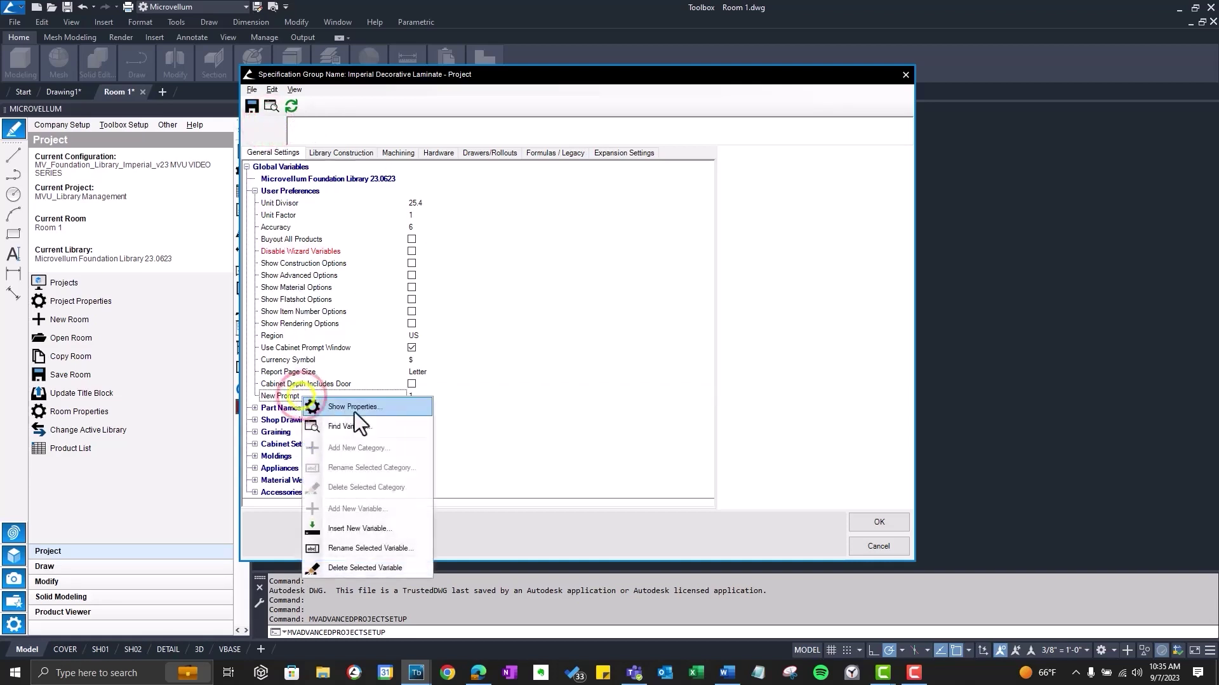
pyautogui.click(360, 408)
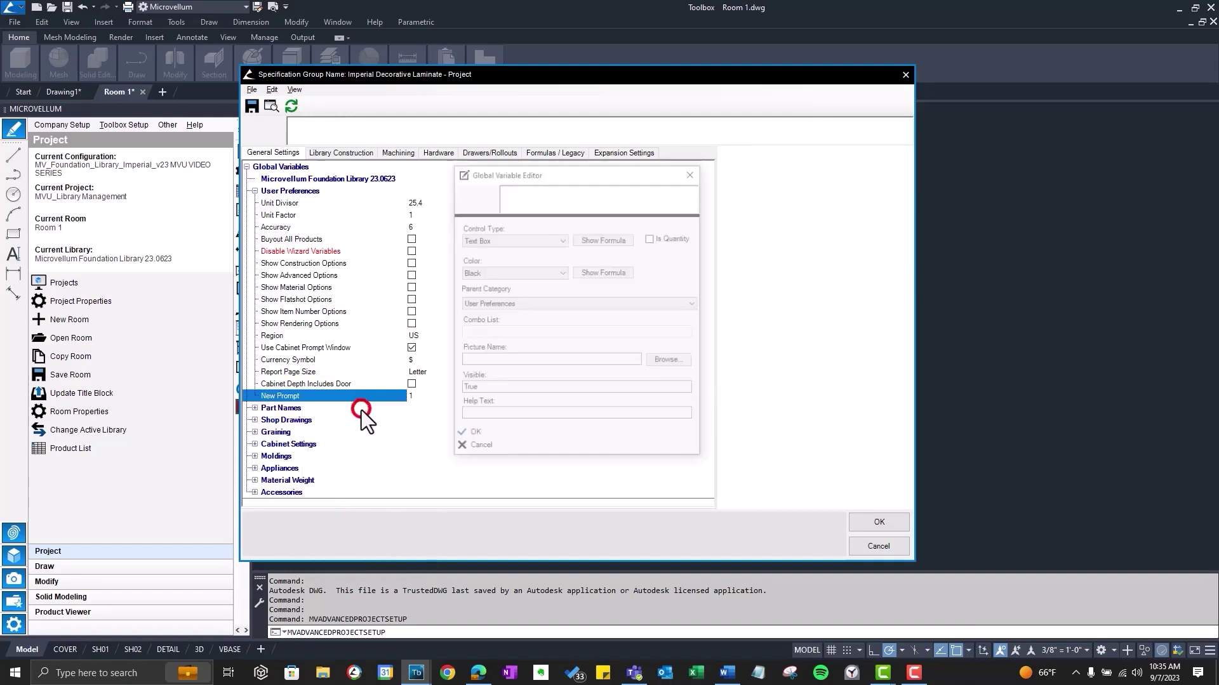
pyautogui.click(584, 239)
pyautogui.click(517, 190)
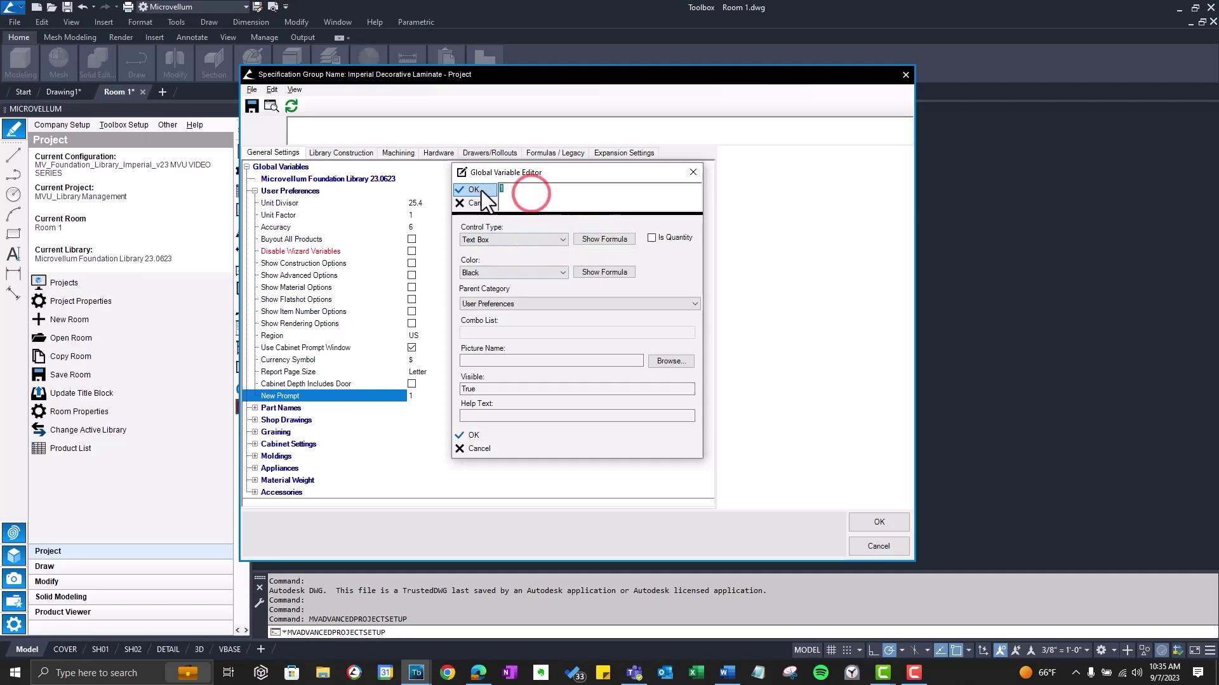
pyautogui.write('=IF(Disable_Wizard_Variables=1,1,10)')
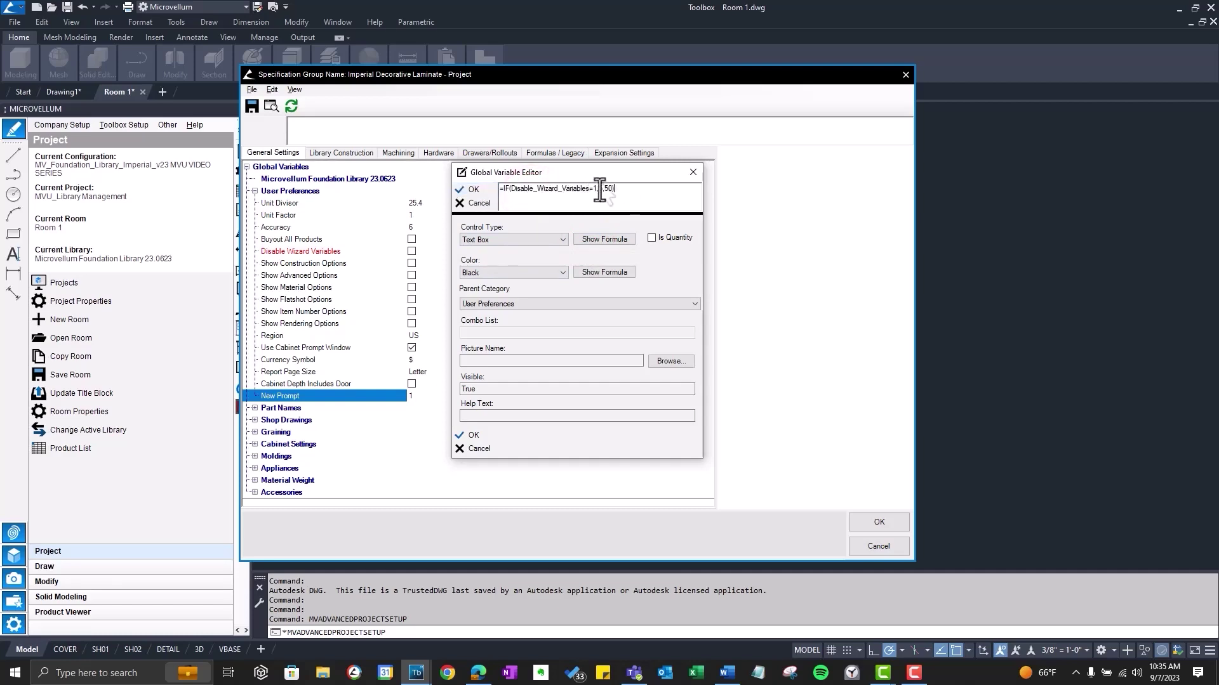
pyautogui.click(599, 189)
pyautogui.click(476, 190)
pyautogui.click(416, 504)
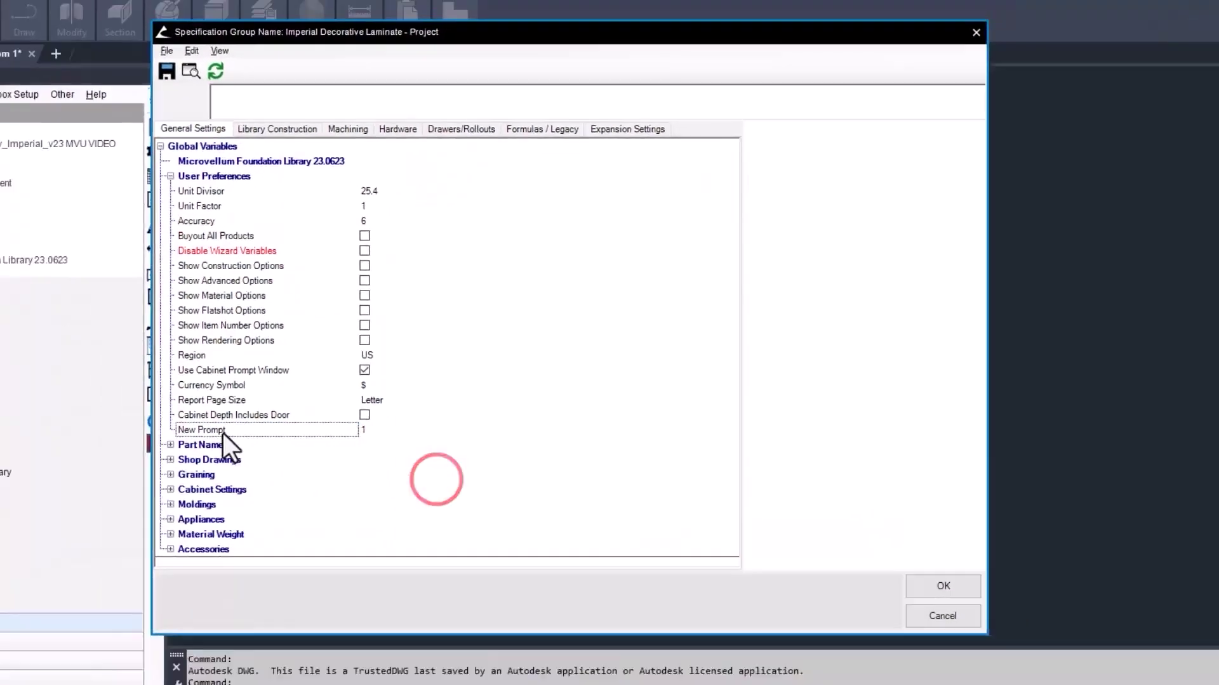
pyautogui.click(413, 394)
# Step: Set FE Scribe to 1 in the Project Wizard's Cabinet Size Defaults, then close the wizard and setup
pyautogui.click(858, 521)
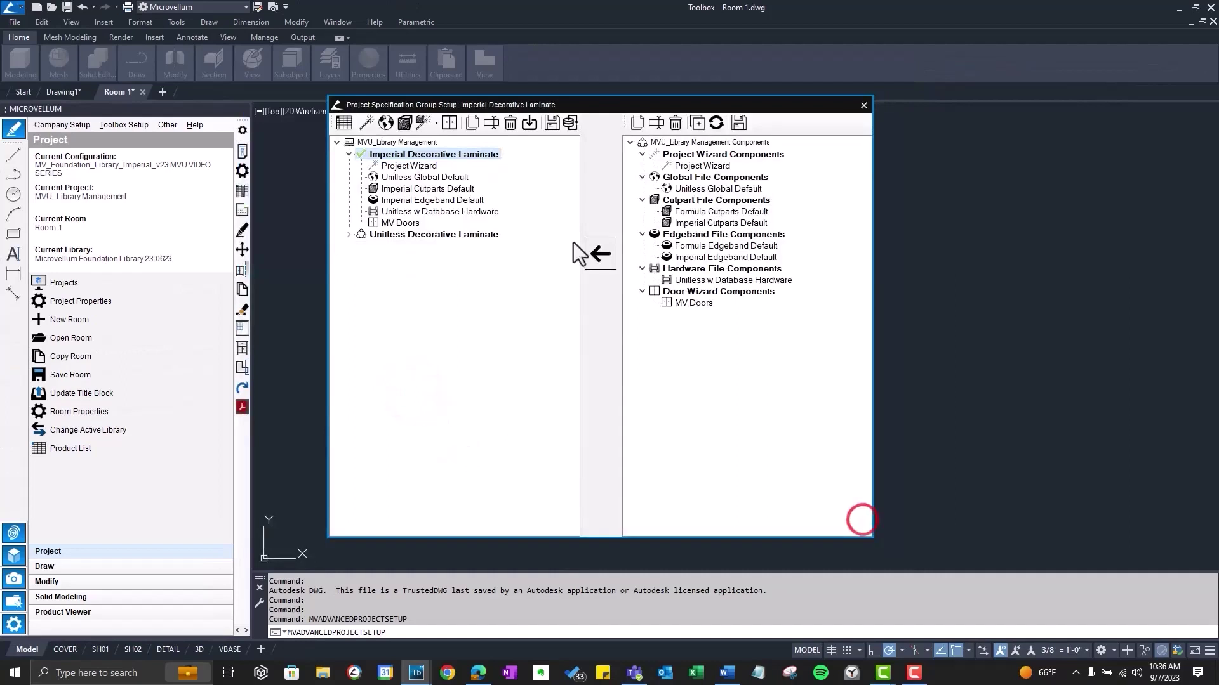
pyautogui.click(369, 123)
pyautogui.doubleClick(238, 390)
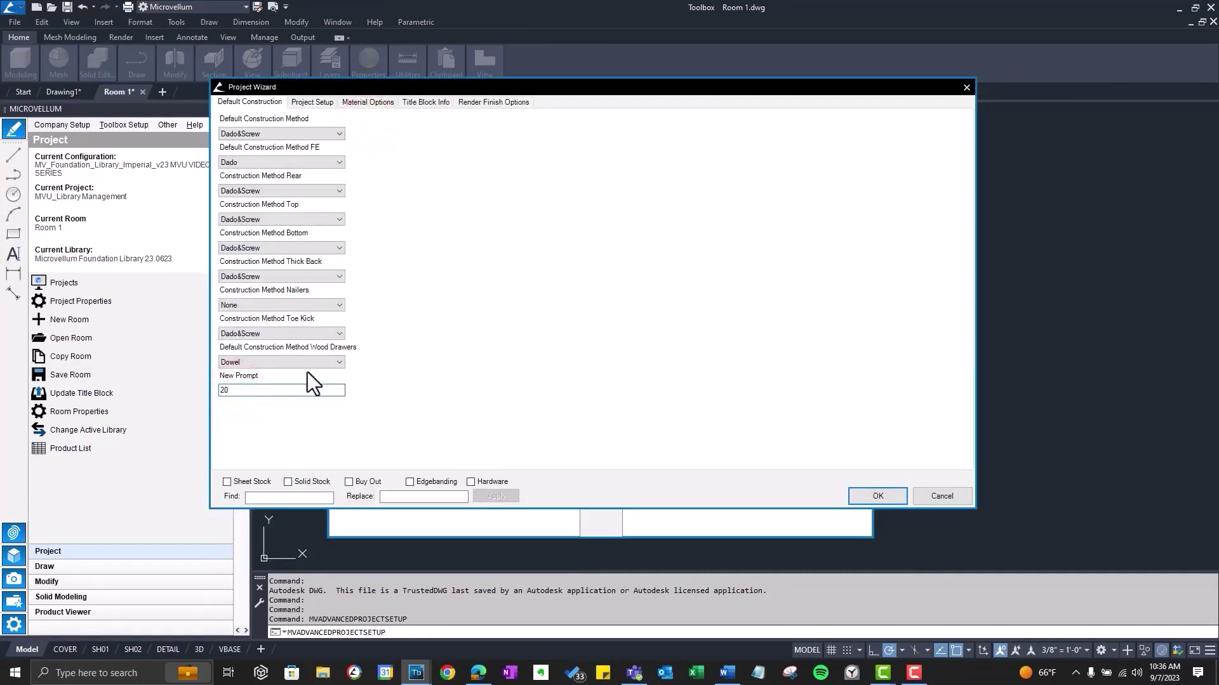
pyautogui.click(301, 98)
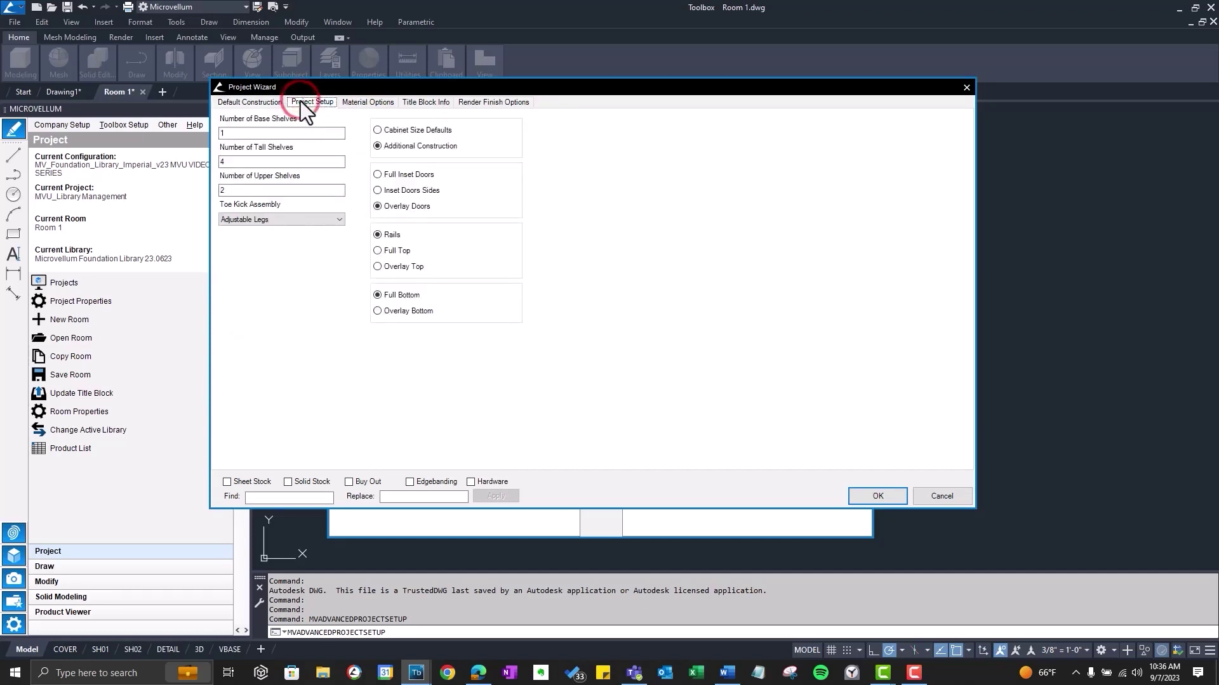
pyautogui.click(391, 130)
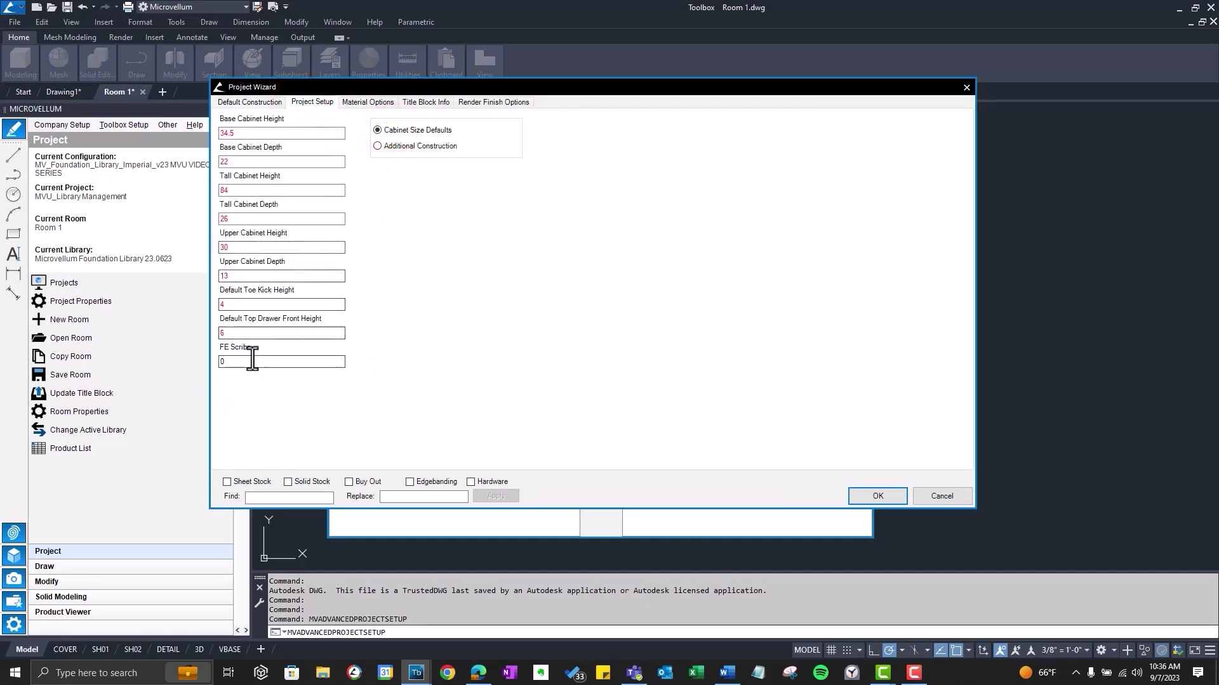
pyautogui.click(252, 361)
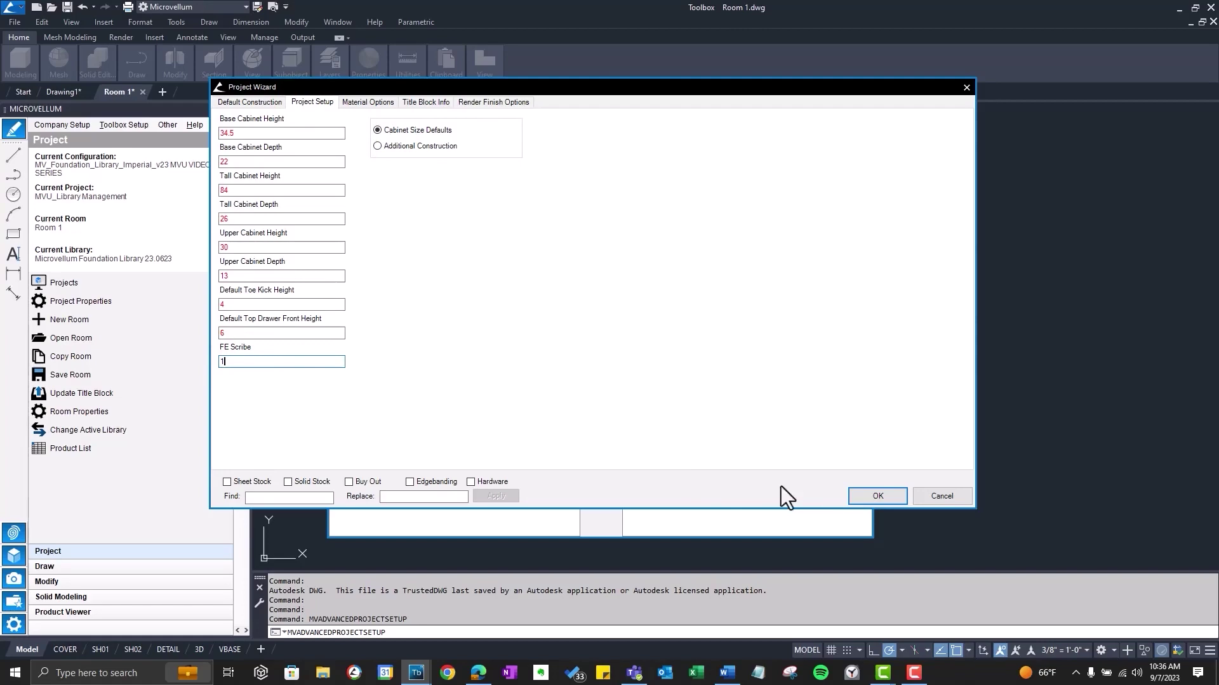
pyautogui.click(851, 496)
pyautogui.click(864, 104)
pyautogui.click(45, 566)
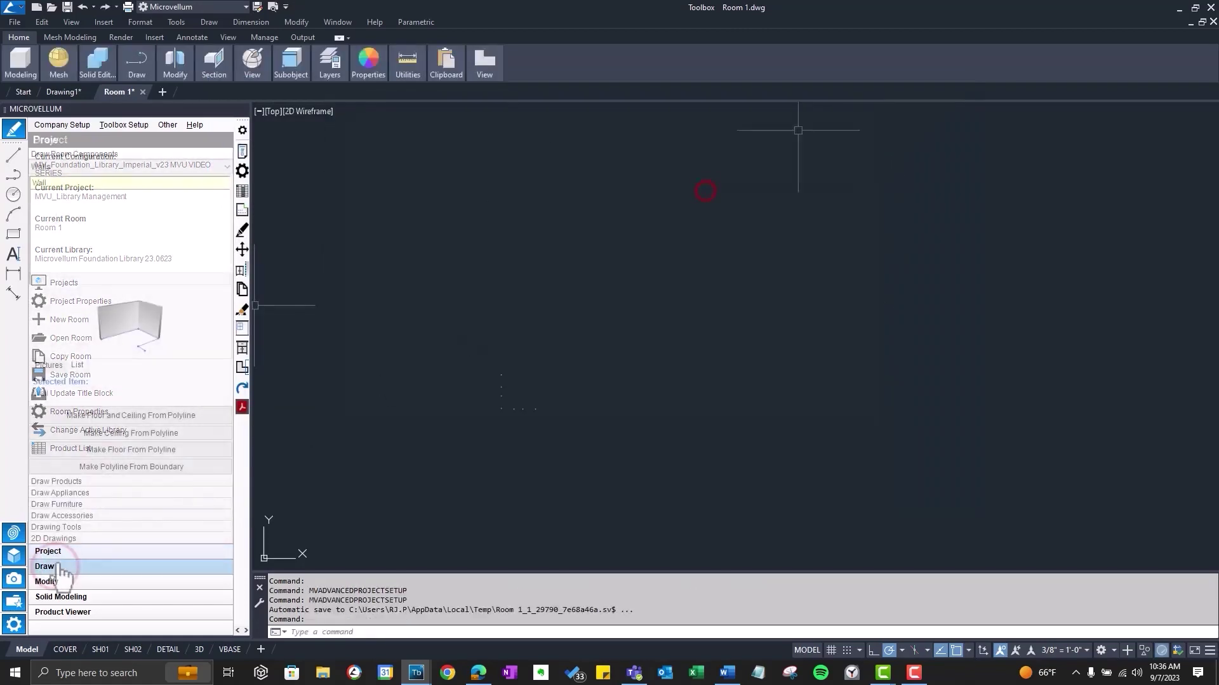
# Step: Place a Base 1 Door cabinet with a finished left end and construction options shown
pyautogui.click(65, 481)
pyautogui.rightClick(102, 194)
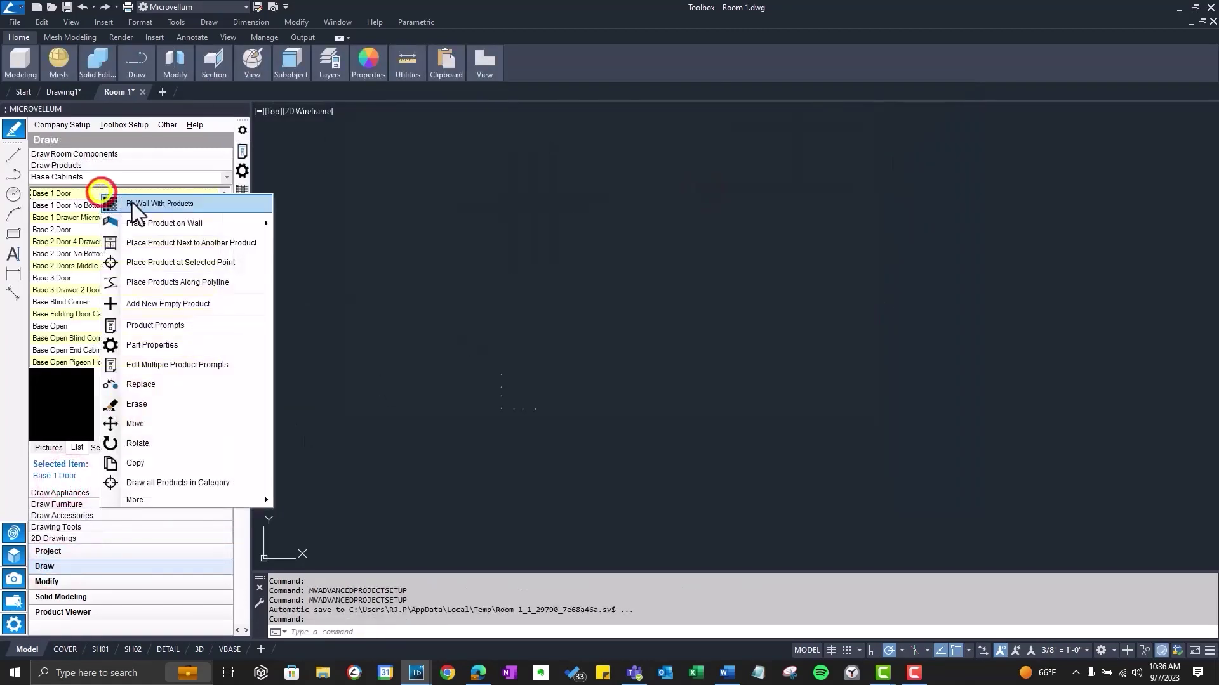
pyautogui.click(183, 261)
pyautogui.click(498, 410)
pyautogui.click(585, 101)
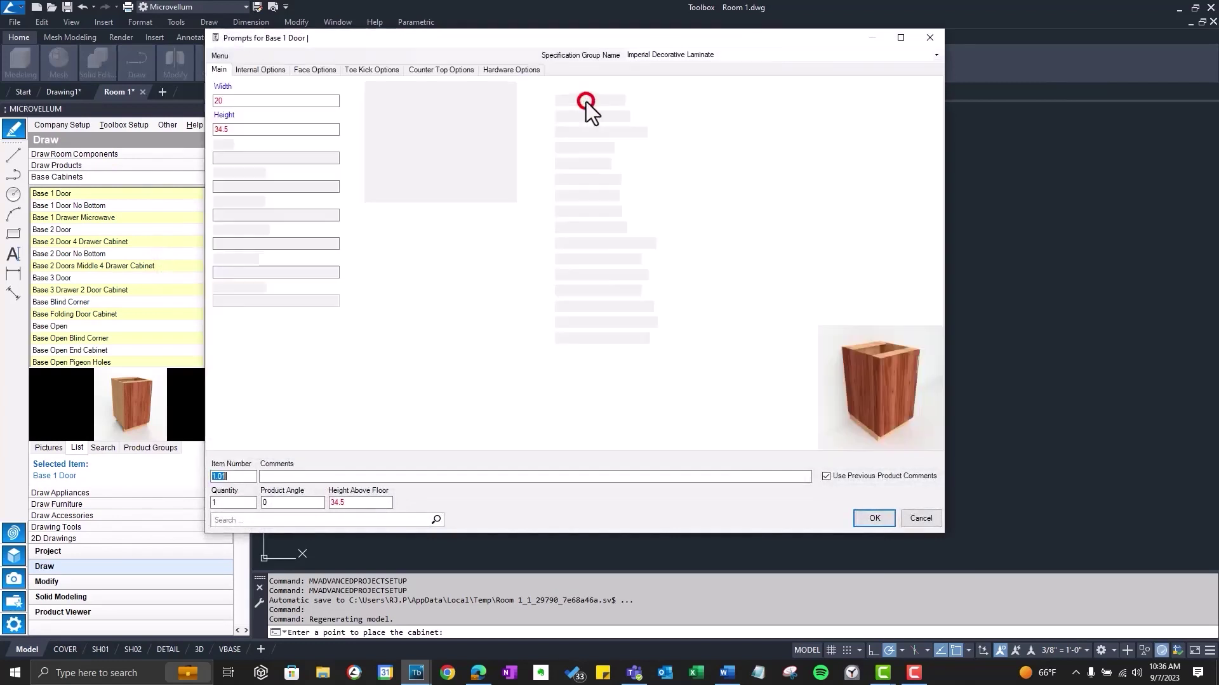
pyautogui.click(559, 242)
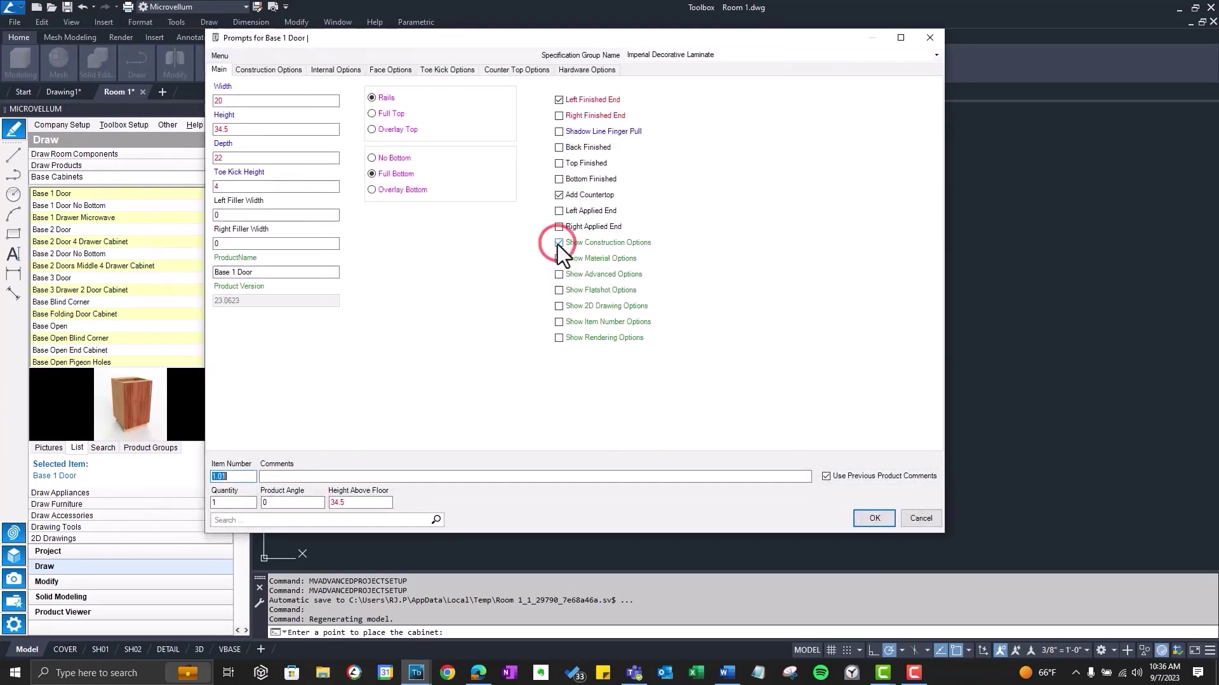
# Step: Review the Finished End Scribe Left formula =G!FE_Scribe, then accept the cabinet prompts
pyautogui.click(292, 69)
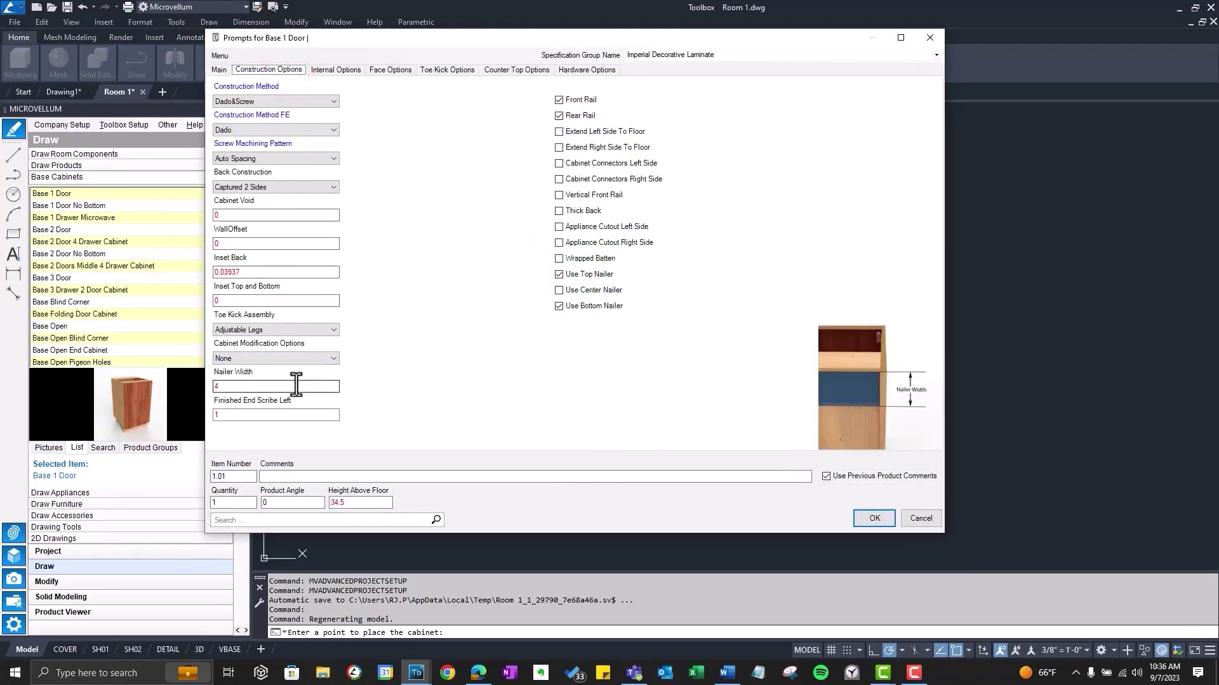
pyautogui.doubleClick(247, 415)
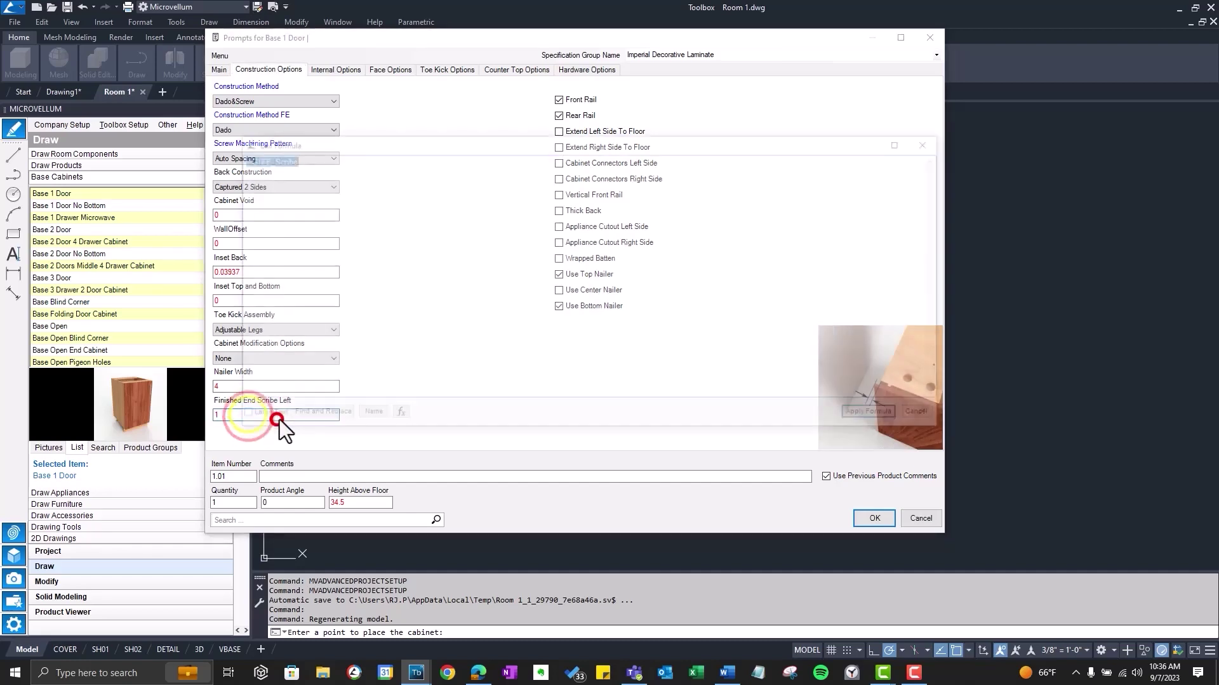
pyautogui.click(243, 158)
pyautogui.click(362, 204)
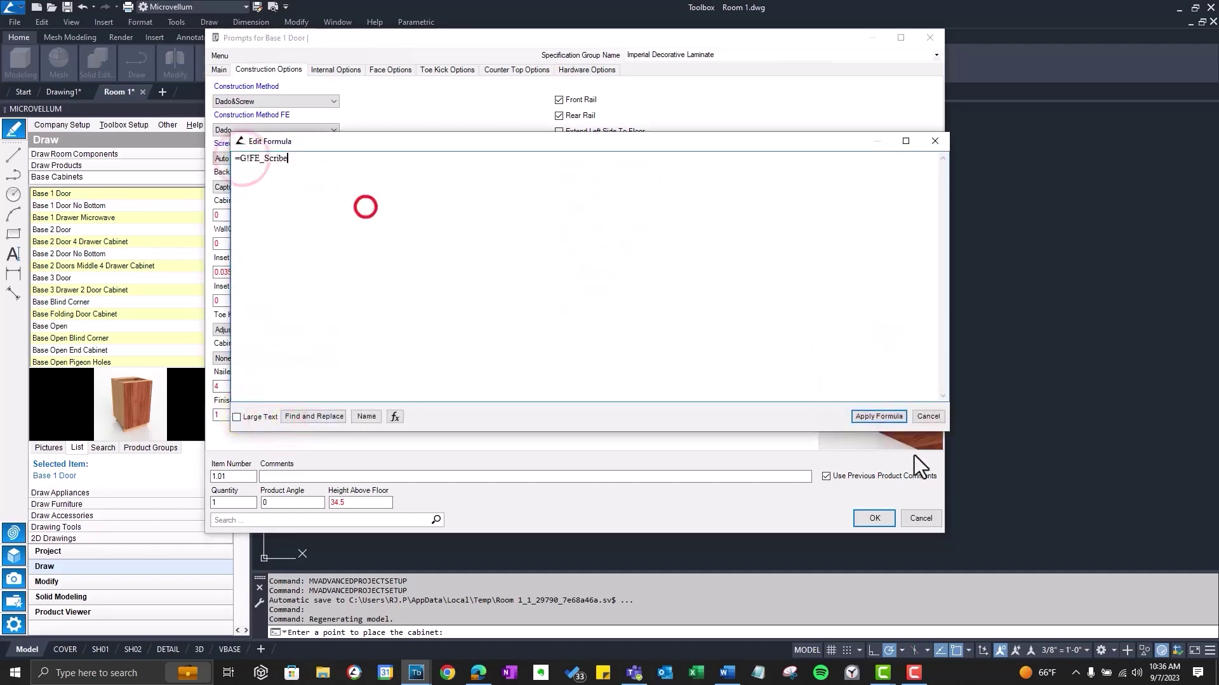
pyautogui.click(926, 417)
pyautogui.click(874, 518)
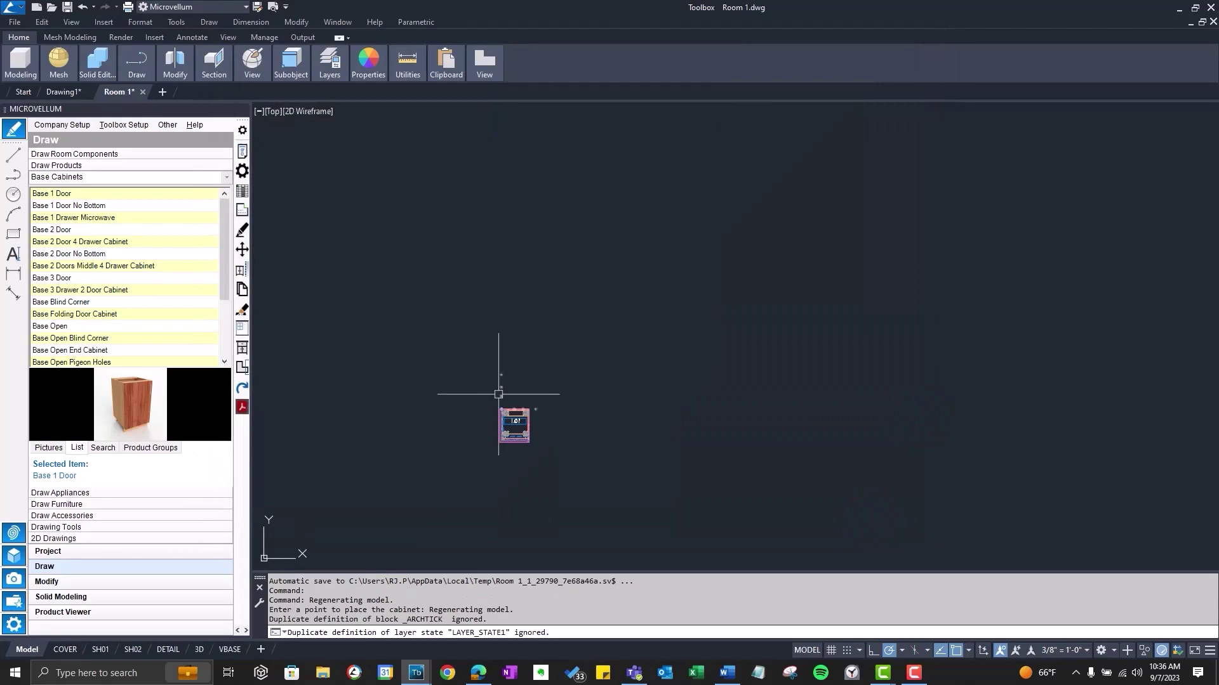
pyautogui.scroll(5, 539, 371)
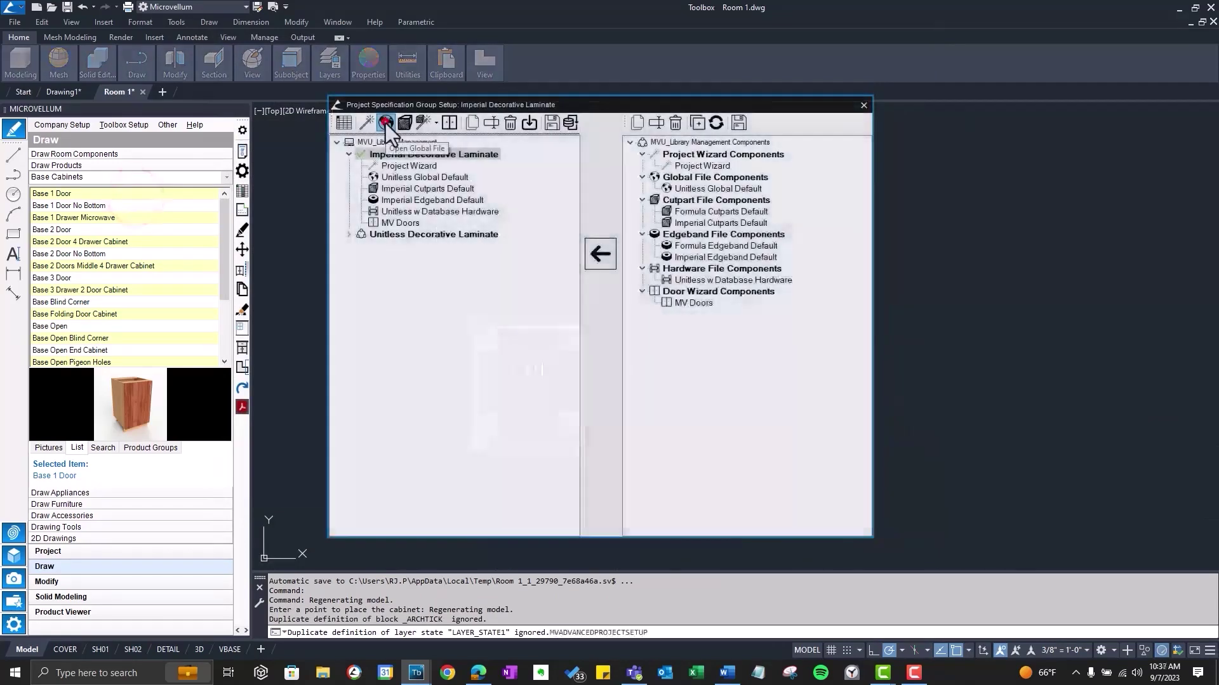
# Step: Open the global variables and check New Prompt's formula and value under User Preferences
pyautogui.click(386, 124)
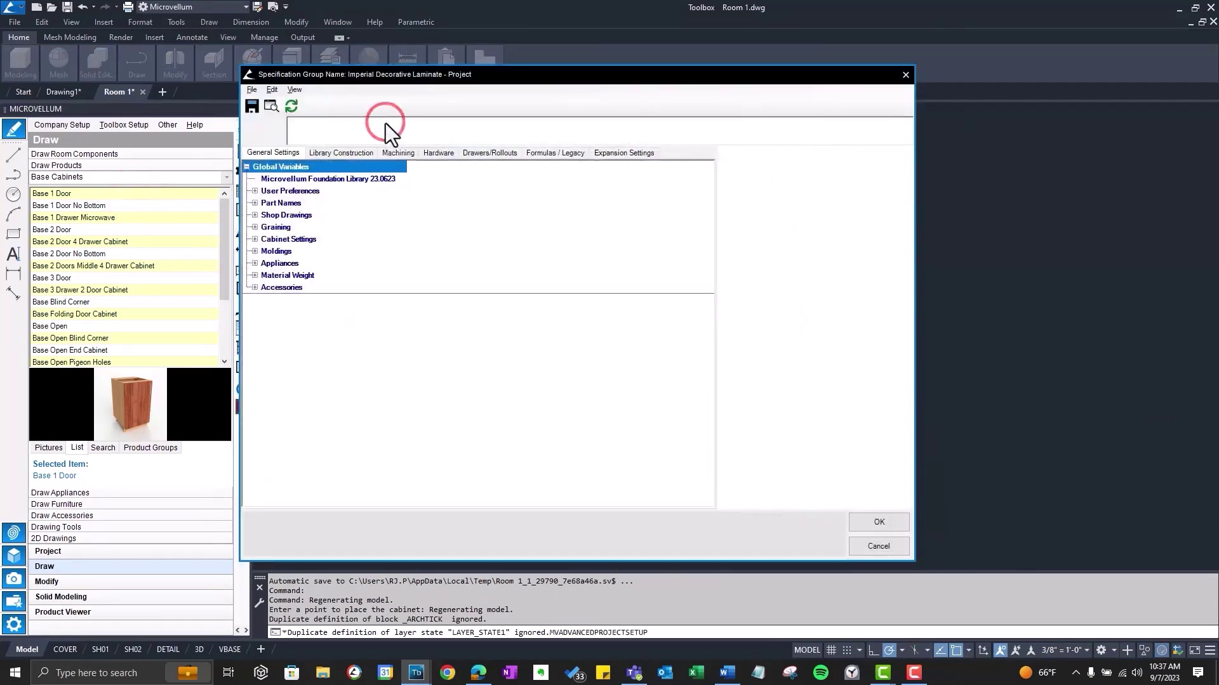
pyautogui.click(254, 191)
pyautogui.click(292, 395)
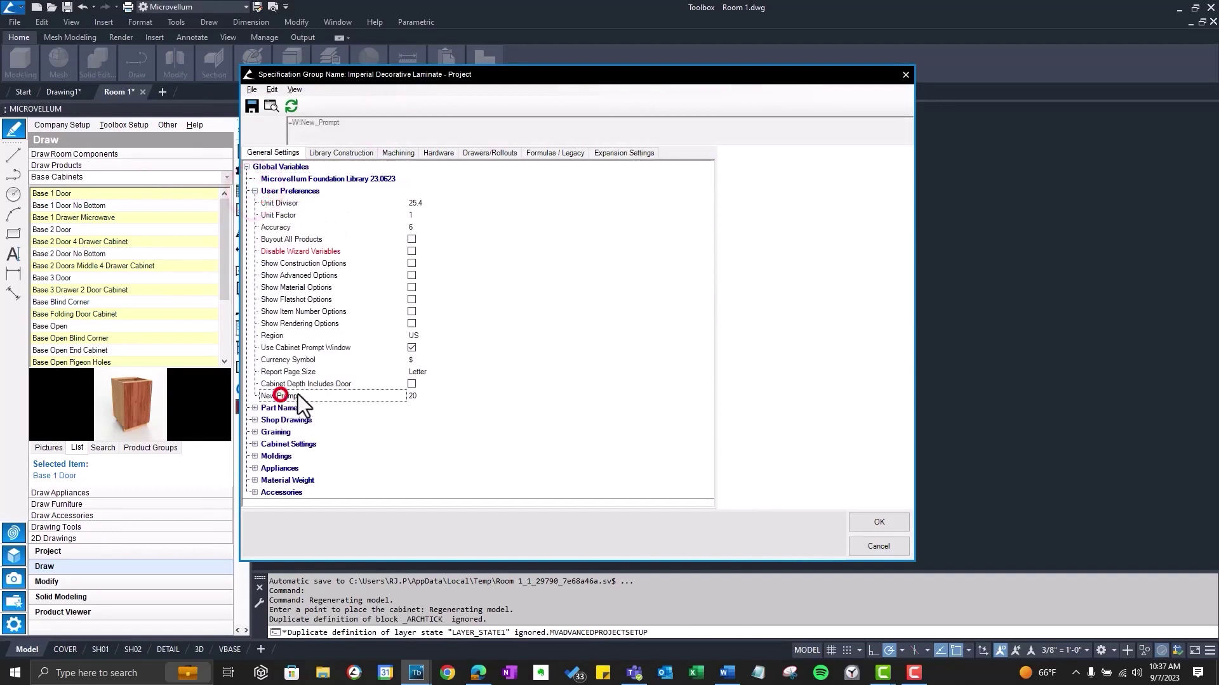
# Step: In Library Construction's Cabinet Side & Finished End Settings, check FE Scribe now reads 1
pyautogui.click(356, 156)
pyautogui.click(255, 179)
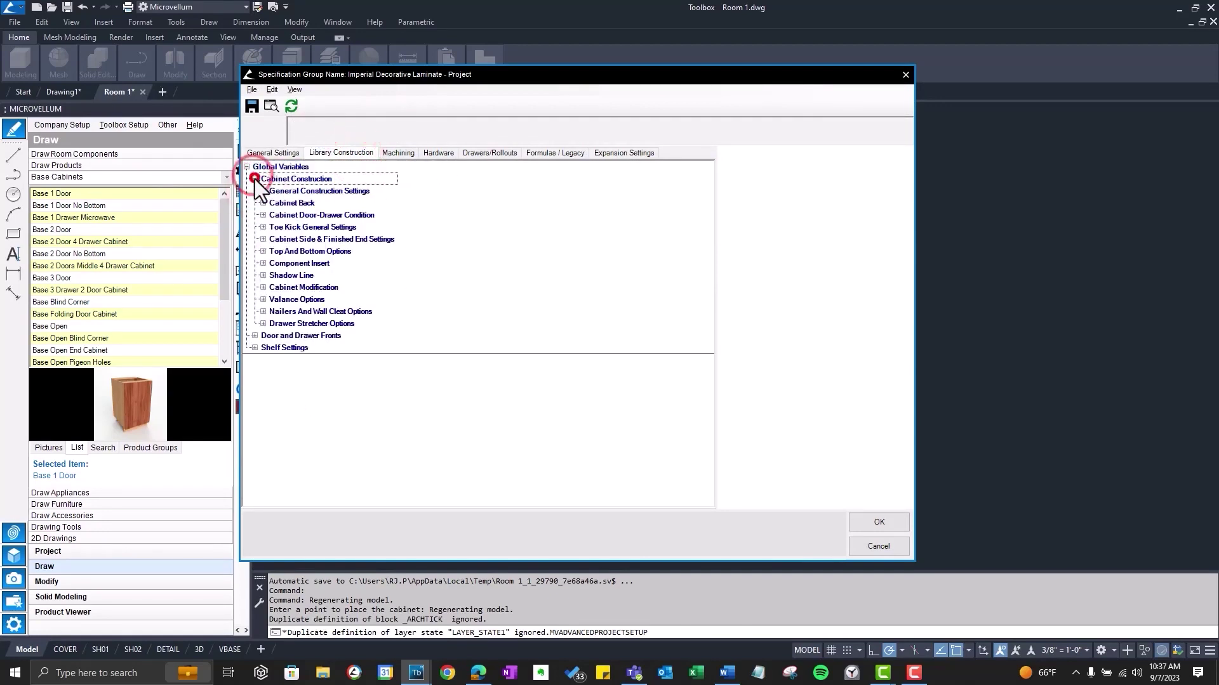
pyautogui.click(263, 239)
pyautogui.click(406, 252)
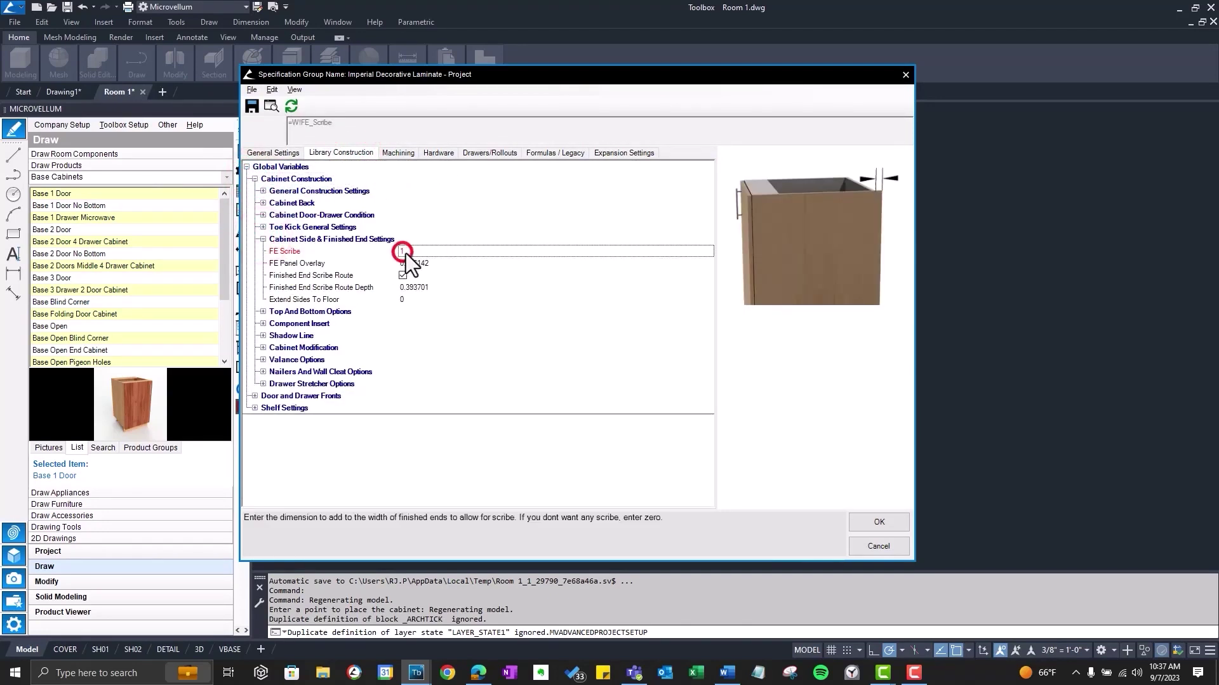